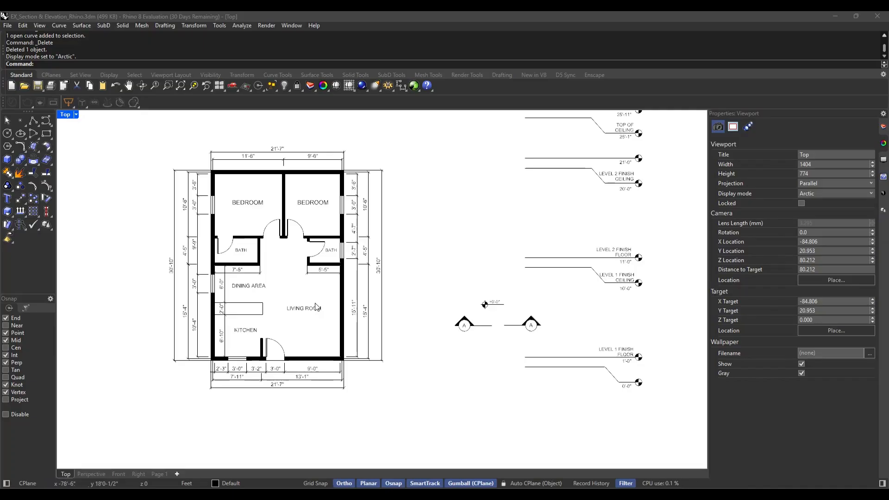
Examine the dimensioned floor plan and the floor and ceiling level lines beside it
{"action": "scroll", "coordinate": [545, 293], "scroll_direction": "down", "scroll_amount": 3}
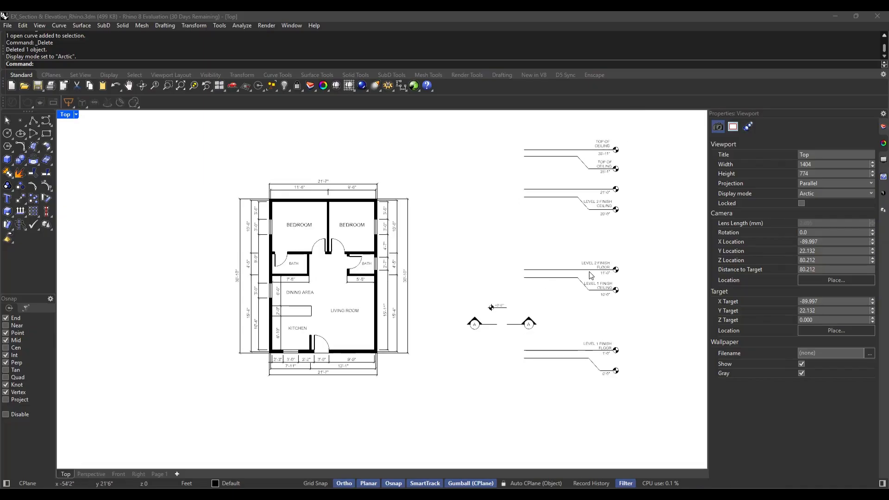
{"action": "scroll", "coordinate": [364, 283], "scroll_direction": "up", "scroll_amount": 2}
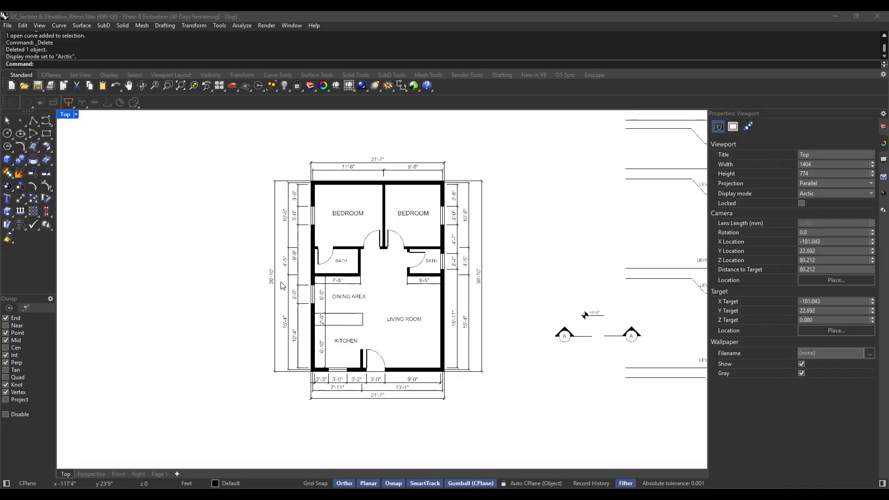
{"action": "scroll", "coordinate": [283, 286], "scroll_direction": "down", "scroll_amount": 2}
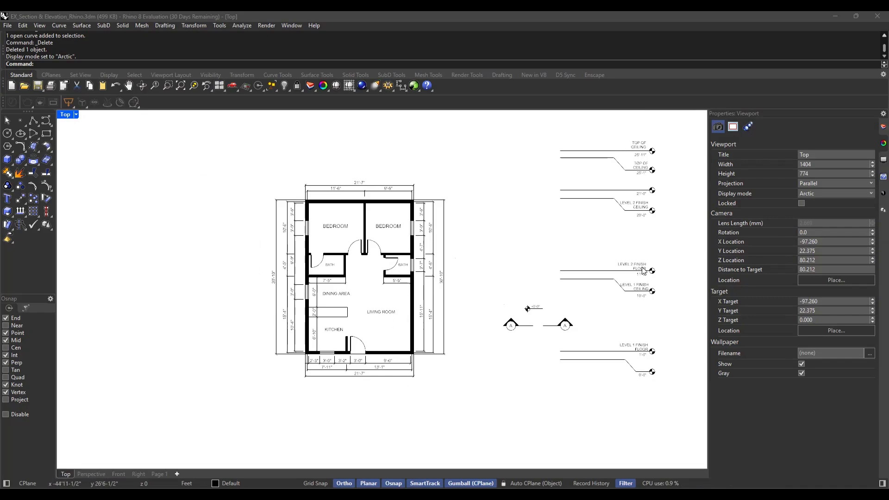
{"action": "scroll", "coordinate": [680, 236], "scroll_direction": "up", "scroll_amount": 4}
{"action": "right_click_drag", "start_coordinate": [653, 257], "coordinate": [559, 256]}
{"action": "scroll", "coordinate": [559, 256], "scroll_direction": "down", "scroll_amount": 2}
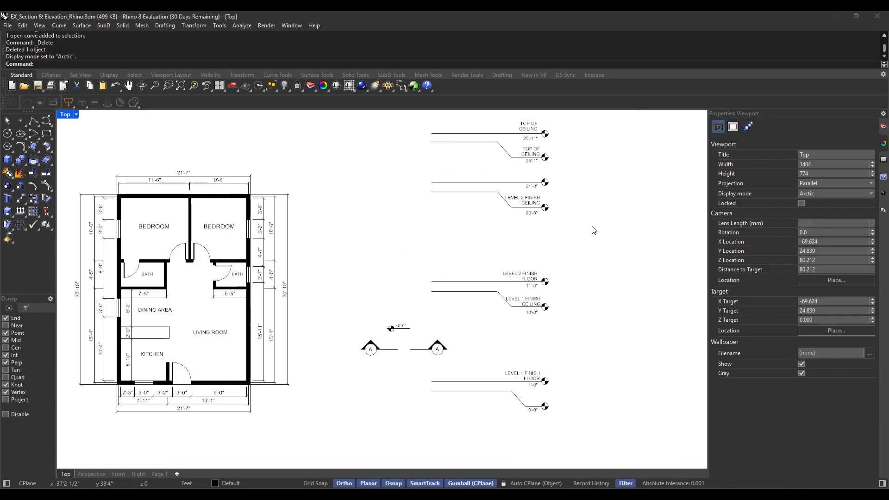
{"action": "right_click_drag", "start_coordinate": [599, 225], "coordinate": [593, 240]}
{"action": "right_click_drag", "start_coordinate": [540, 255], "coordinate": [554, 248]}
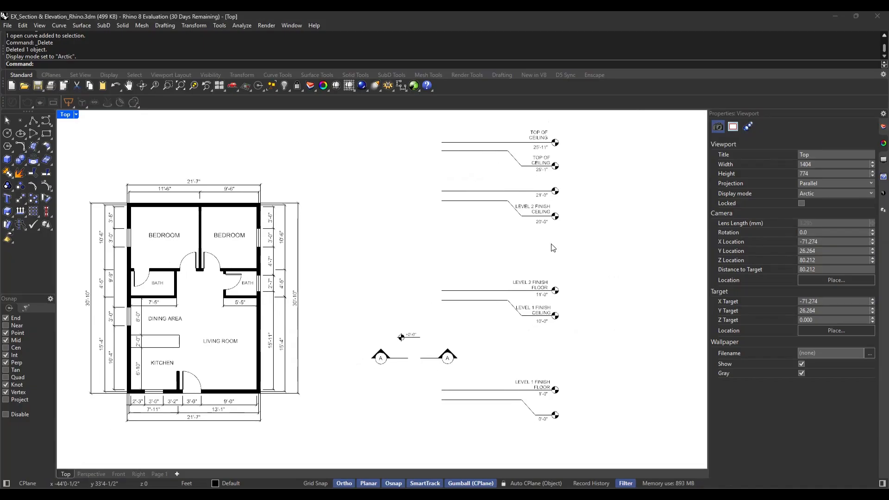
{"action": "scroll", "coordinate": [389, 380], "scroll_direction": "up", "scroll_amount": 4}
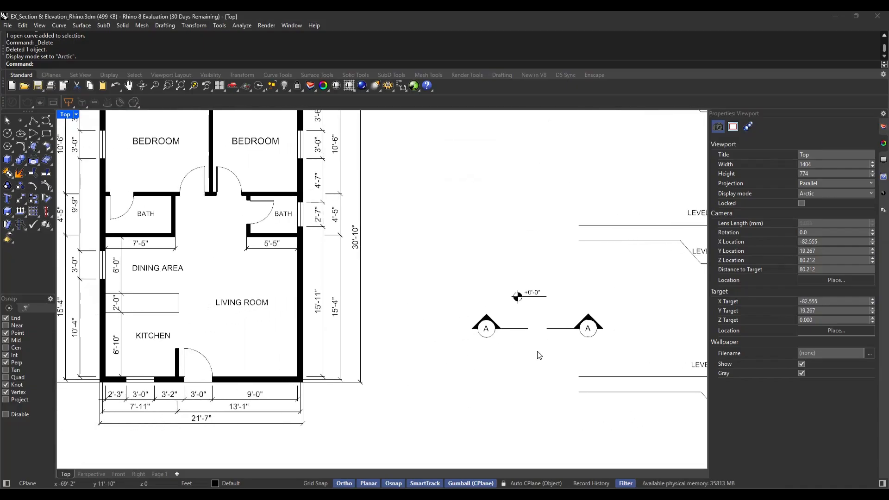
Examine the two section A markers and the +0'-0" level symbol between the plan and the level lines
{"action": "right_click_drag", "start_coordinate": [539, 355], "coordinate": [496, 357]}
{"action": "scroll", "coordinate": [532, 355], "scroll_direction": "up", "scroll_amount": 1}
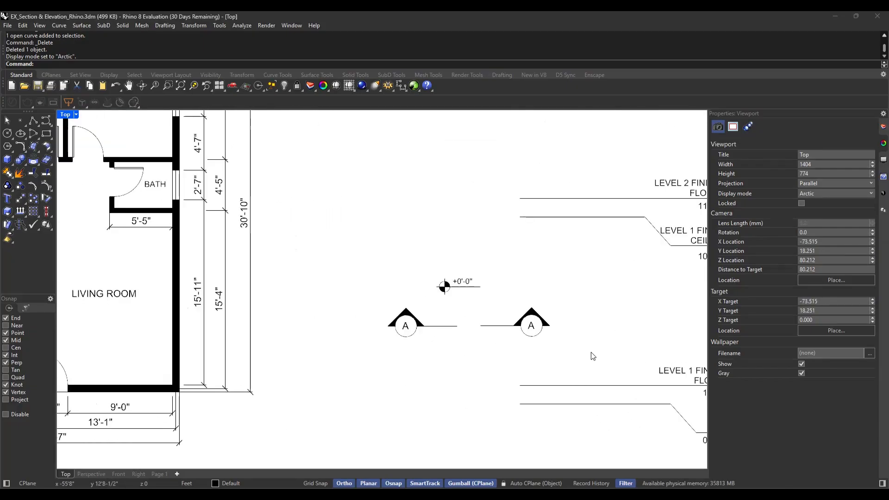
{"action": "mouse_move", "coordinate": [568, 357]}
{"action": "left_mouse_down"}
{"action": "mouse_move", "coordinate": [450, 345]}
{"action": "mouse_move", "coordinate": [359, 300]}
{"action": "left_mouse_up"}
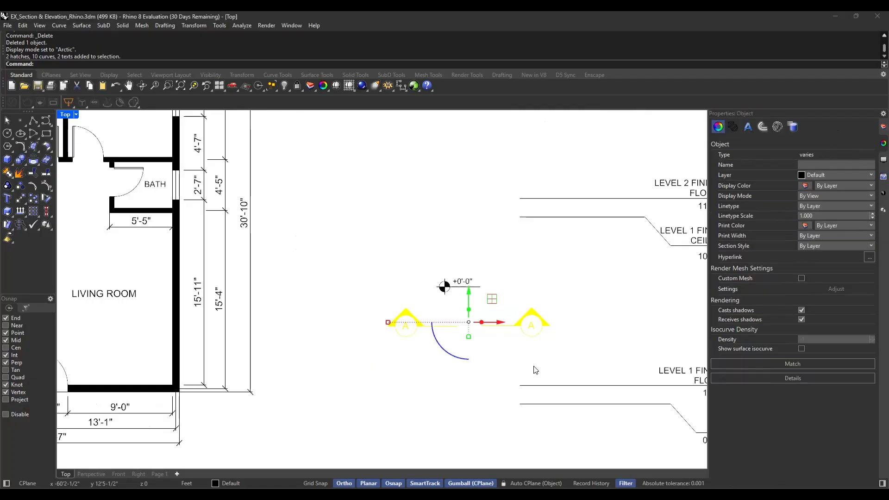
{"action": "scroll", "coordinate": [536, 370], "scroll_direction": "down", "scroll_amount": 4}
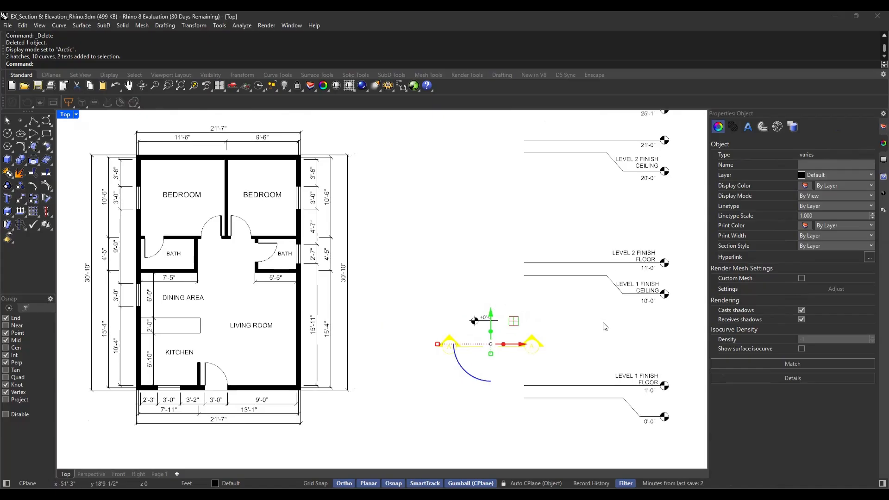
{"action": "scroll", "coordinate": [605, 327], "scroll_direction": "down", "scroll_amount": 5}
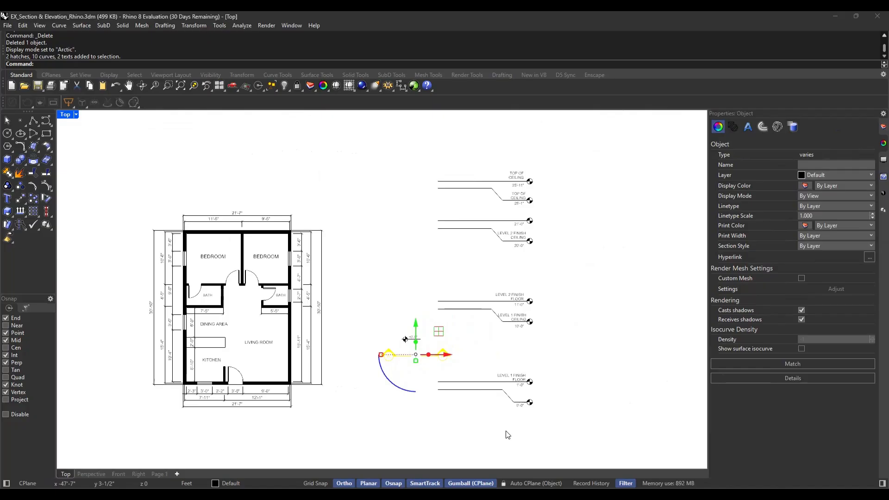
{"action": "right_click_drag", "start_coordinate": [481, 430], "coordinate": [554, 424]}
{"action": "scroll", "coordinate": [431, 417], "scroll_direction": "up", "scroll_amount": 2}
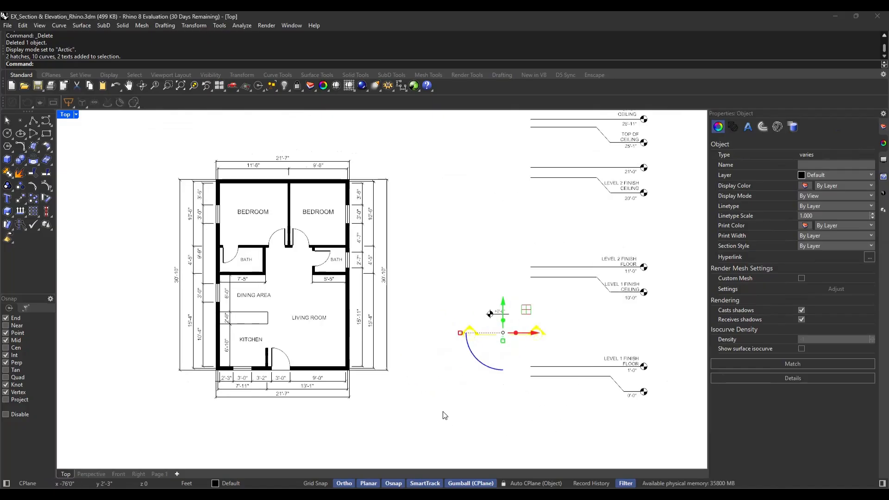
{"action": "left_click", "coordinate": [444, 412]}
{"action": "scroll", "coordinate": [541, 343], "scroll_direction": "up", "scroll_amount": 6}
{"action": "mouse_move", "coordinate": [561, 351]}
{"action": "left_mouse_down"}
{"action": "mouse_move", "coordinate": [378, 307]}
{"action": "mouse_move", "coordinate": [345, 273]}
{"action": "left_mouse_up"}
{"action": "left_click", "coordinate": [596, 324]}
{"action": "scroll", "coordinate": [584, 328], "scroll_direction": "down", "scroll_amount": 7}
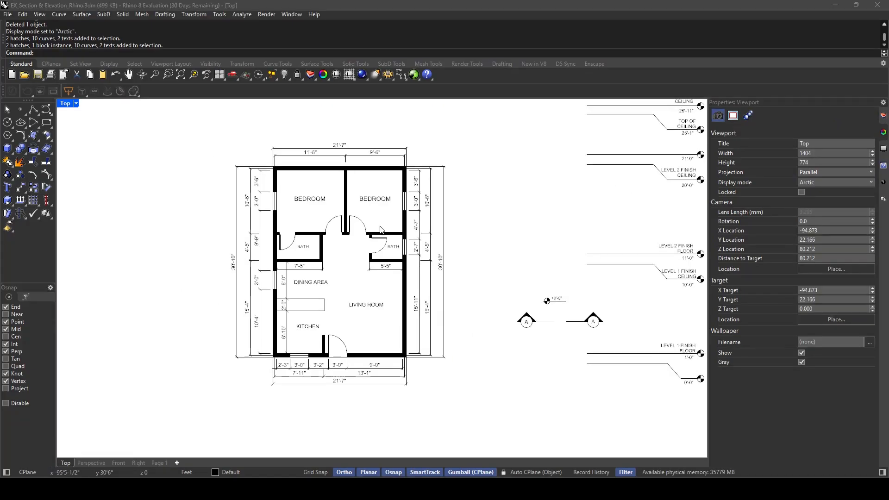
{"action": "right_click_drag", "start_coordinate": [489, 236], "coordinate": [466, 254]}
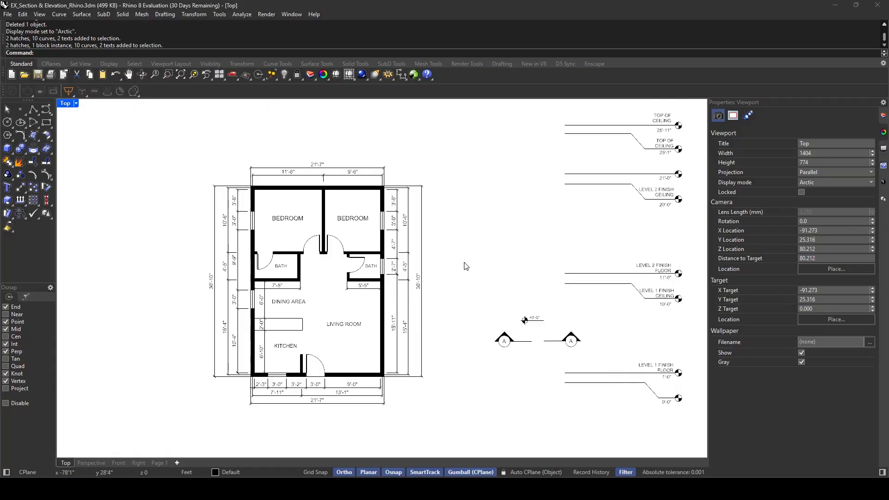
{"action": "right_click_drag", "start_coordinate": [475, 276], "coordinate": [476, 262]}
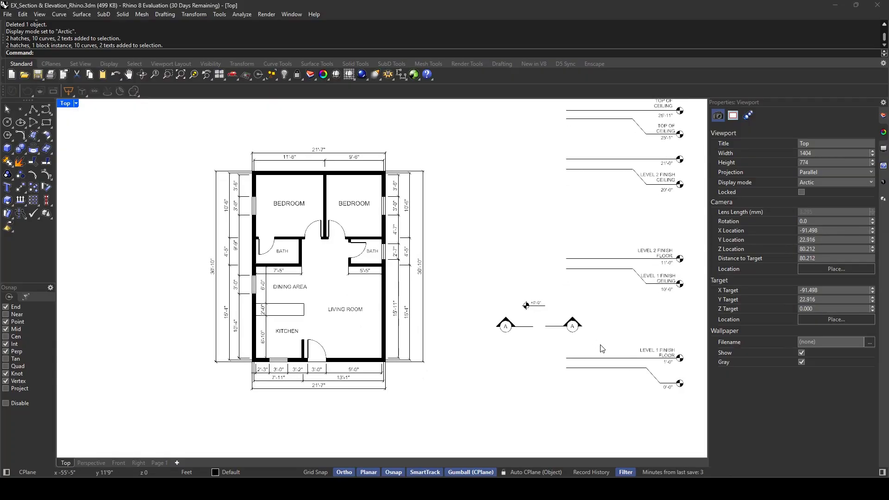
Move the pair of section A markers up level with the bedrooms and closer to the floor plan
{"action": "left_click_drag", "start_coordinate": [599, 344], "coordinate": [486, 321]}
{"action": "scroll", "coordinate": [510, 329], "scroll_direction": "up", "scroll_amount": 2}
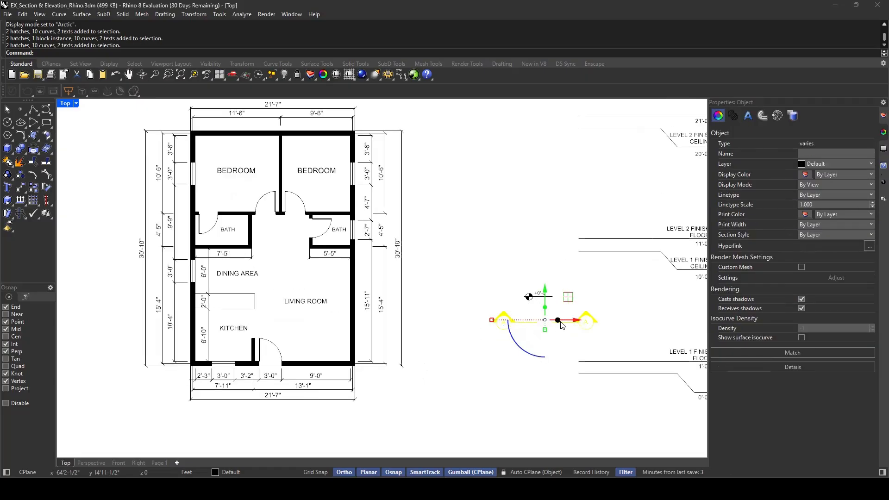
{"action": "scroll", "coordinate": [560, 326], "scroll_direction": "down", "scroll_amount": 2}
{"action": "left_click_drag", "start_coordinate": [547, 288], "coordinate": [538, 177]}
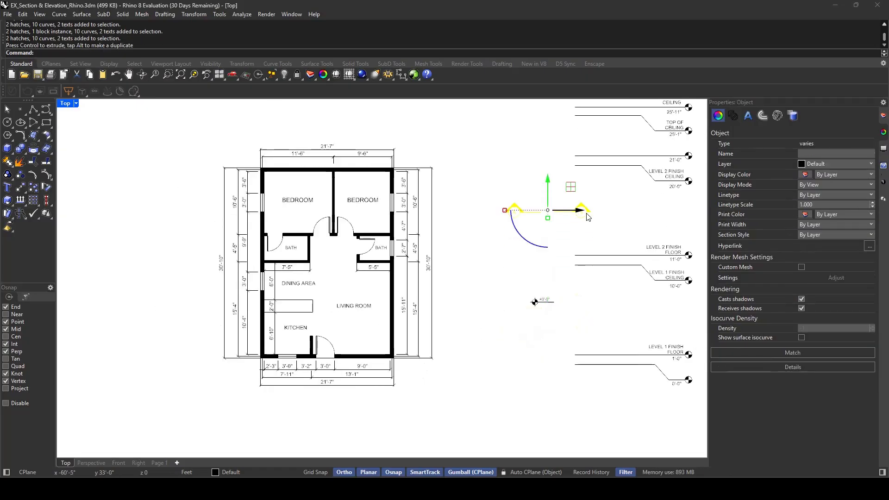
{"action": "left_click_drag", "start_coordinate": [572, 211], "coordinate": [522, 215]}
{"action": "scroll", "coordinate": [270, 183], "scroll_direction": "up", "scroll_amount": 2}
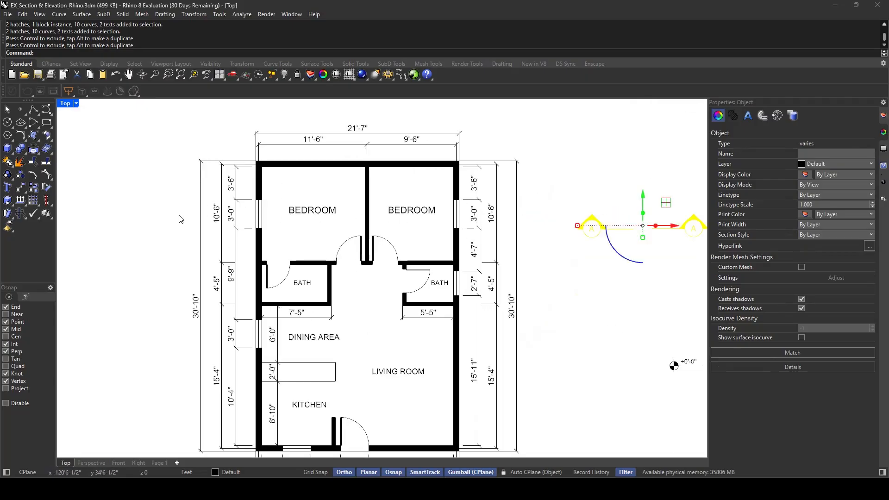
{"action": "scroll", "coordinate": [533, 228], "scroll_direction": "down", "scroll_amount": 1}
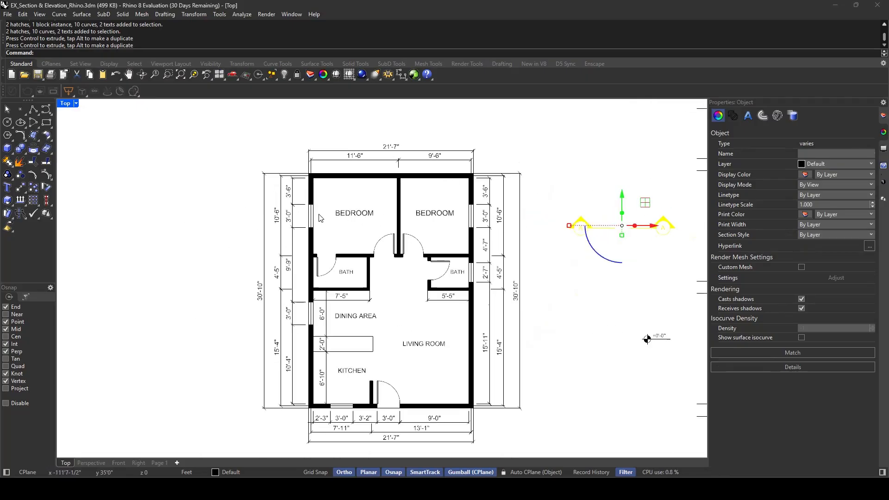
Hide all the exterior linear dimensions on the four sides of the floor plan
{"action": "right_click_drag", "start_coordinate": [573, 251], "coordinate": [507, 219]}
{"action": "left_click", "coordinate": [506, 226]}
{"action": "left_click_drag", "start_coordinate": [497, 138], "coordinate": [446, 373]}
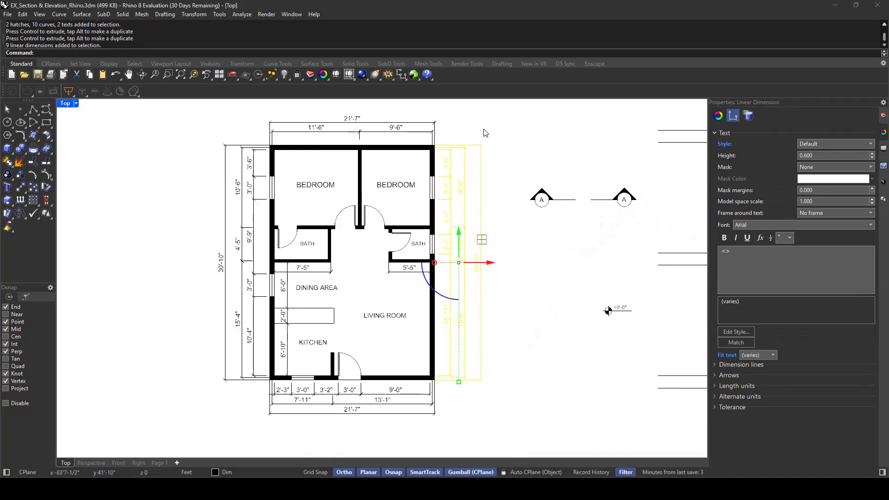
{"action": "left_click_drag", "start_coordinate": [462, 112], "coordinate": [152, 408]}
{"action": "left_click_drag", "start_coordinate": [462, 434], "coordinate": [214, 385]}
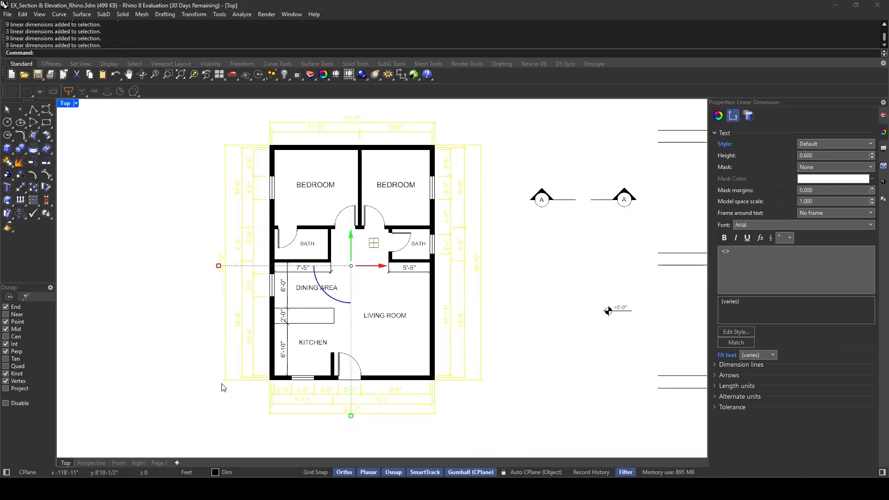
{"action": "middle_click", "coordinate": [221, 384]}
{"action": "left_click", "coordinate": [210, 373]}
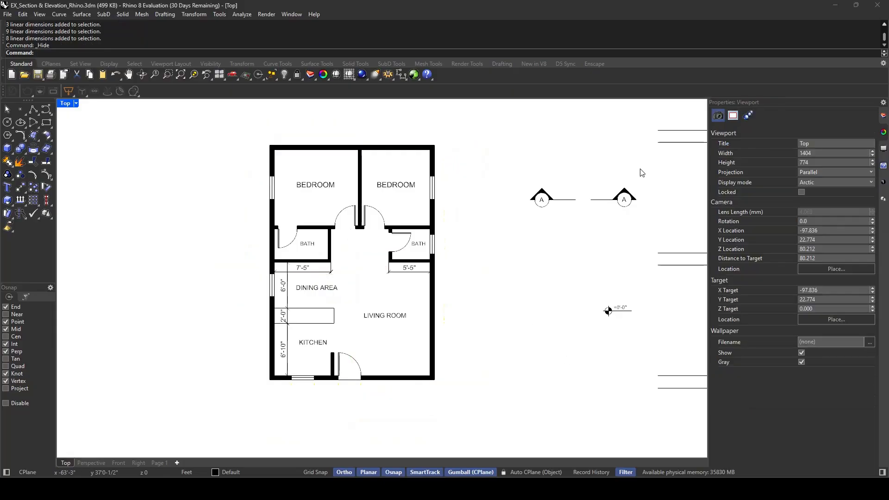
Move both section A markers left across the plan to straddle the left bedroom's window wall
{"action": "left_click_drag", "start_coordinate": [640, 169], "coordinate": [517, 228]}
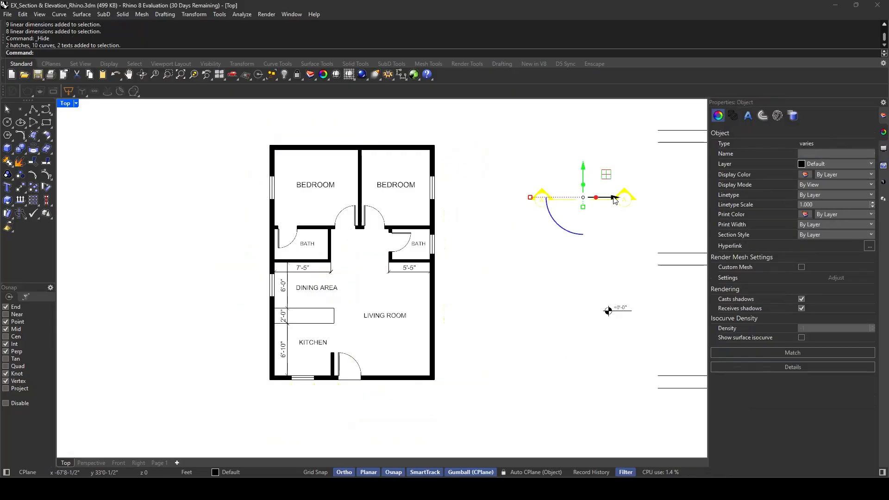
{"action": "mouse_move", "coordinate": [614, 197]}
{"action": "left_mouse_down"}
{"action": "mouse_move", "coordinate": [310, 199]}
{"action": "mouse_move", "coordinate": [304, 171]}
{"action": "left_mouse_up"}
{"action": "scroll", "coordinate": [306, 186], "scroll_direction": "up", "scroll_amount": 5}
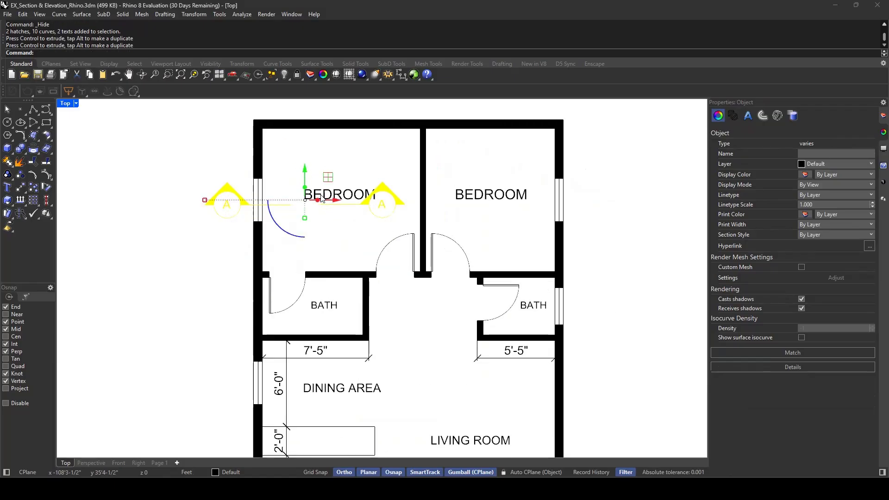
{"action": "left_click_drag", "start_coordinate": [337, 202], "coordinate": [287, 209]}
{"action": "left_click", "coordinate": [302, 244]}
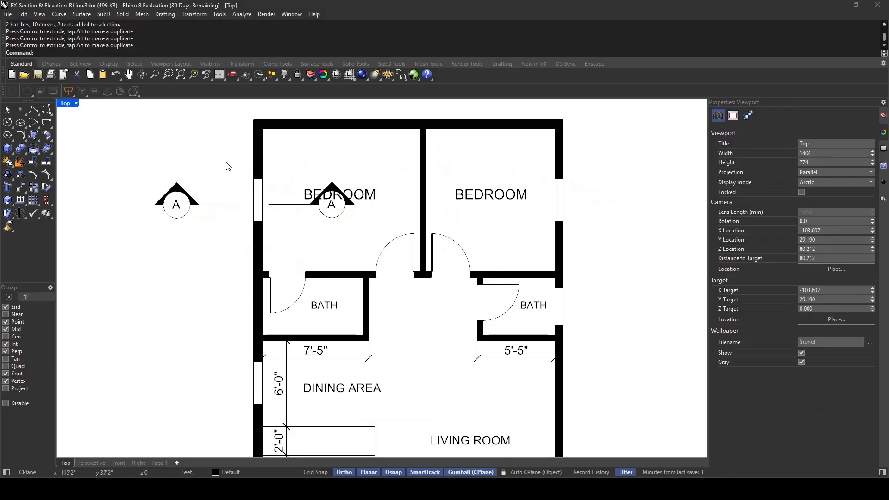
Separate the section A markers, placing one outside the plan's left wall and the other outside its right wall
{"action": "left_click_drag", "start_coordinate": [226, 163], "coordinate": [150, 212]}
{"action": "left_click_drag", "start_coordinate": [232, 202], "coordinate": [205, 205]}
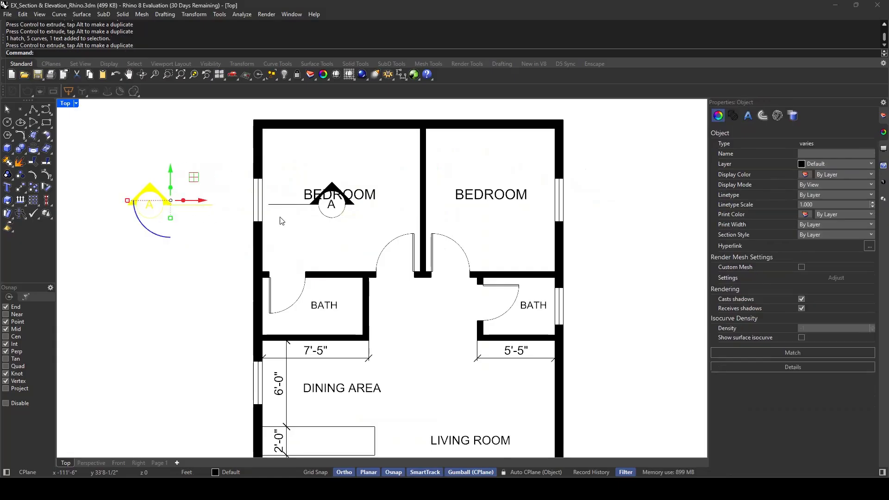
{"action": "left_click", "coordinate": [364, 229]}
{"action": "mouse_move", "coordinate": [369, 220]}
{"action": "left_mouse_down"}
{"action": "mouse_move", "coordinate": [293, 201]}
{"action": "mouse_move", "coordinate": [341, 213]}
{"action": "mouse_move", "coordinate": [553, 217]}
{"action": "left_mouse_up"}
{"action": "scroll", "coordinate": [308, 215], "scroll_direction": "down", "scroll_amount": 3}
{"action": "left_click", "coordinate": [546, 246]}
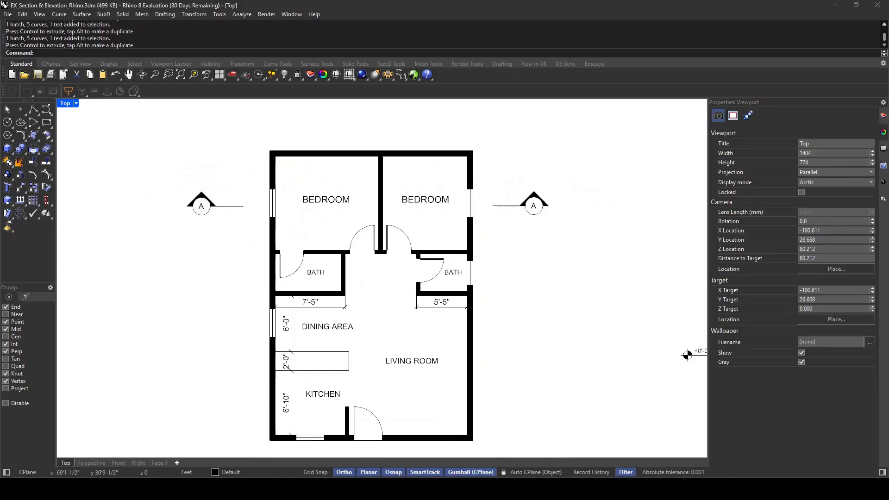
Draw a horizontal section cut line through both bedrooms, joining the inner line ends of the two A markers
{"action": "scroll", "coordinate": [367, 153], "scroll_direction": "down", "scroll_amount": 3}
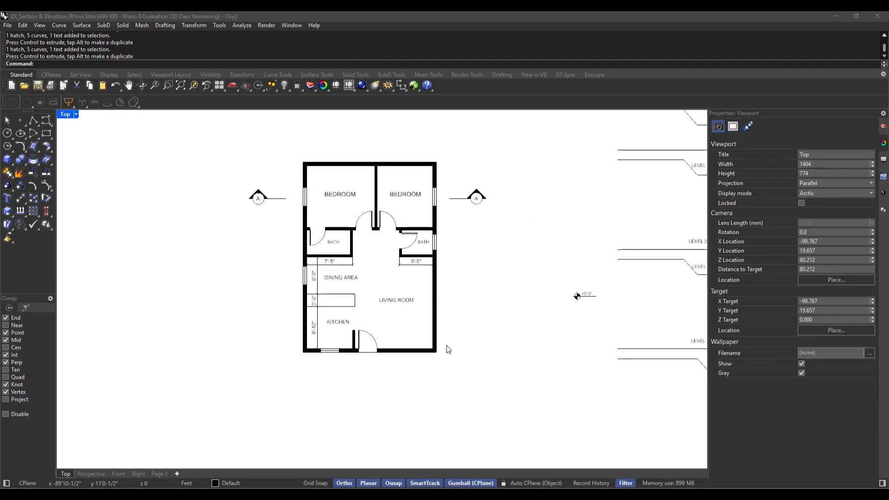
{"action": "scroll", "coordinate": [462, 364], "scroll_direction": "down", "scroll_amount": 2}
{"action": "scroll", "coordinate": [477, 312], "scroll_direction": "up", "scroll_amount": 2}
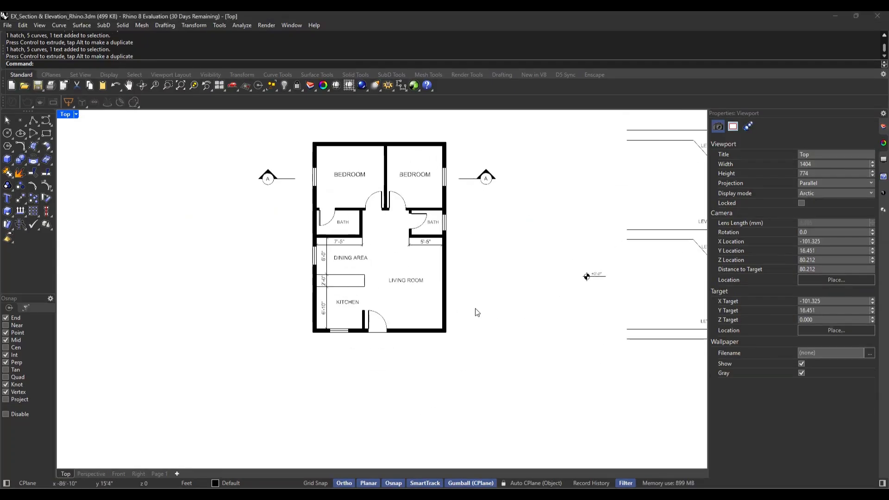
{"action": "mouse_move", "coordinate": [478, 317]}
{"action": "right_mouse_down"}
{"action": "mouse_move", "coordinate": [472, 261]}
{"action": "mouse_move", "coordinate": [487, 320]}
{"action": "right_mouse_up"}
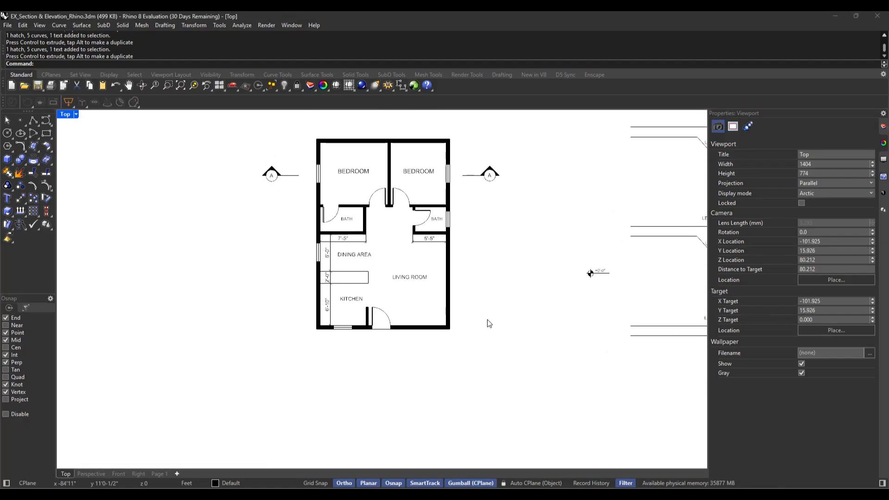
{"action": "type", "text": "line"}
{"action": "key", "text": "Return"}
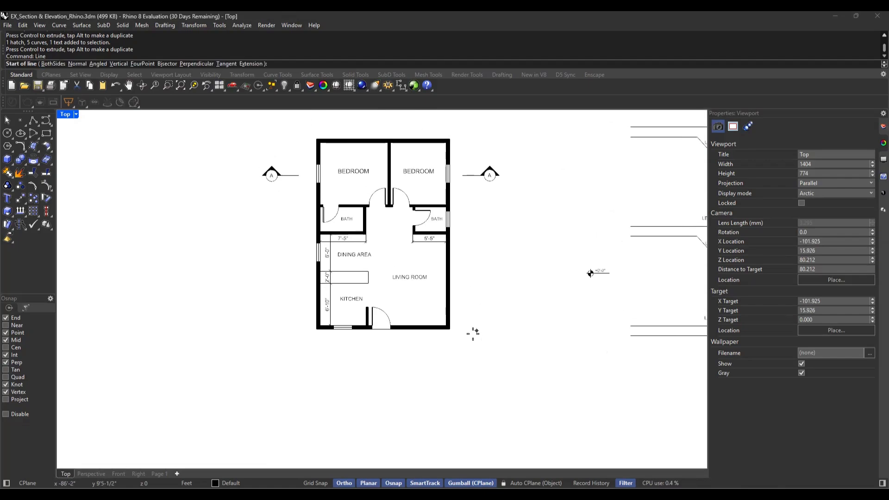
{"action": "scroll", "coordinate": [343, 168], "scroll_direction": "up", "scroll_amount": 3}
{"action": "scroll", "coordinate": [309, 200], "scroll_direction": "down", "scroll_amount": 1}
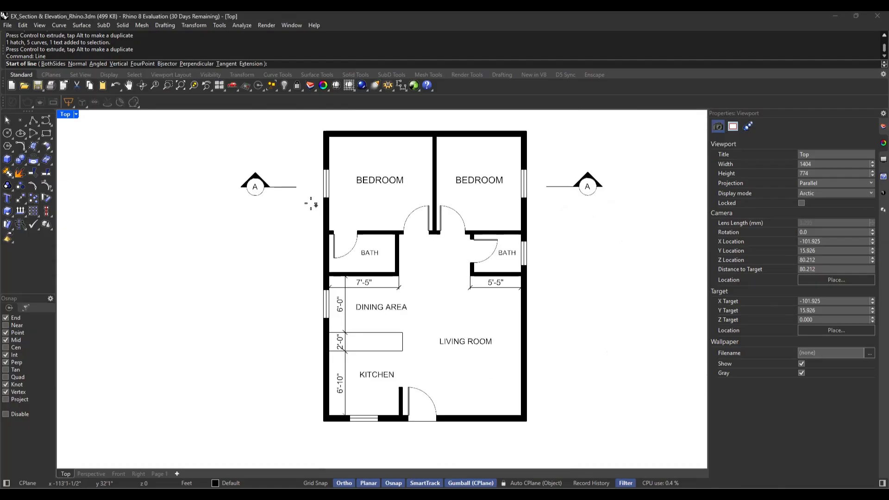
{"action": "scroll", "coordinate": [287, 191], "scroll_direction": "up", "scroll_amount": 2}
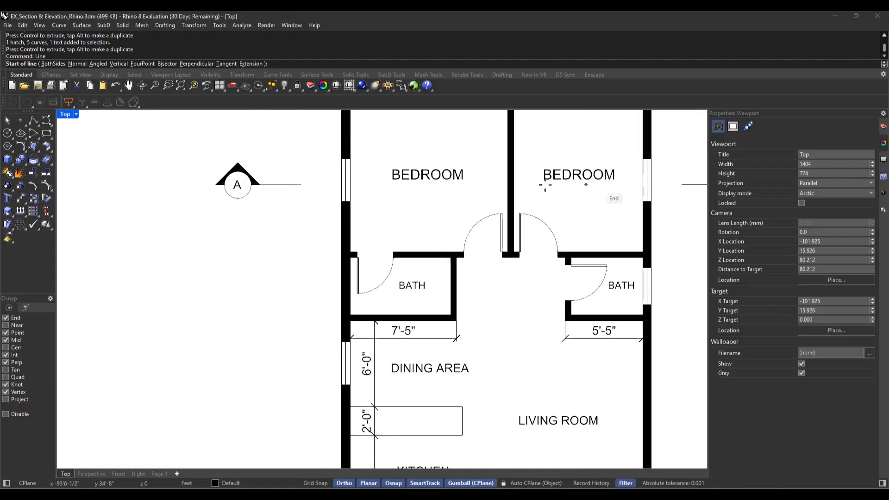
{"action": "left_click", "coordinate": [300, 185]}
{"action": "scroll", "coordinate": [259, 199], "scroll_direction": "down", "scroll_amount": 2}
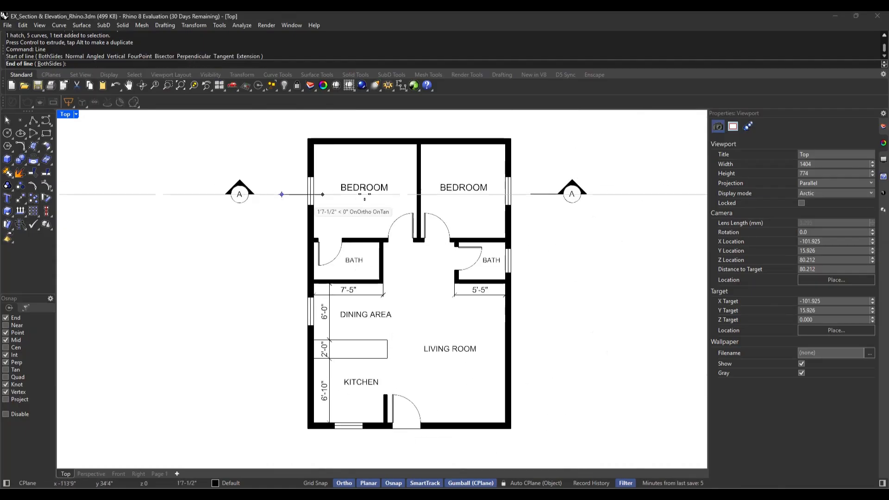
{"action": "scroll", "coordinate": [389, 195], "scroll_direction": "up", "scroll_amount": 2}
{"action": "left_click", "coordinate": [607, 193]}
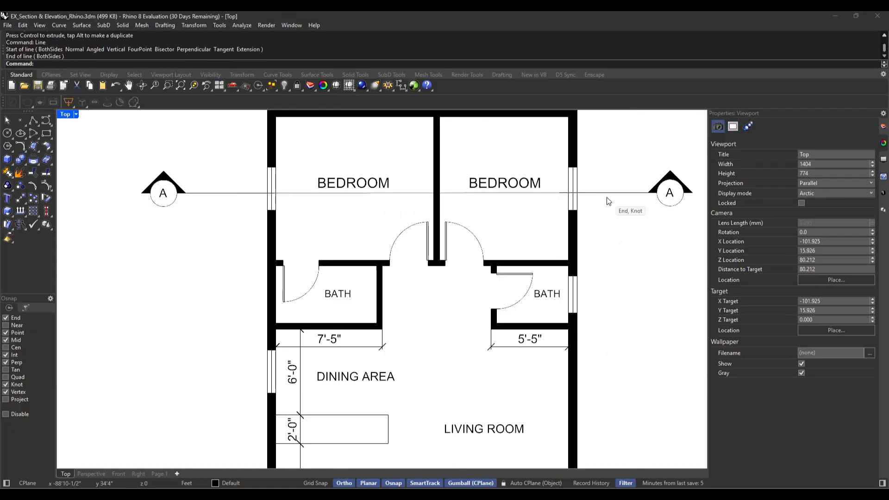
{"action": "scroll", "coordinate": [538, 211], "scroll_direction": "down", "scroll_amount": 1}
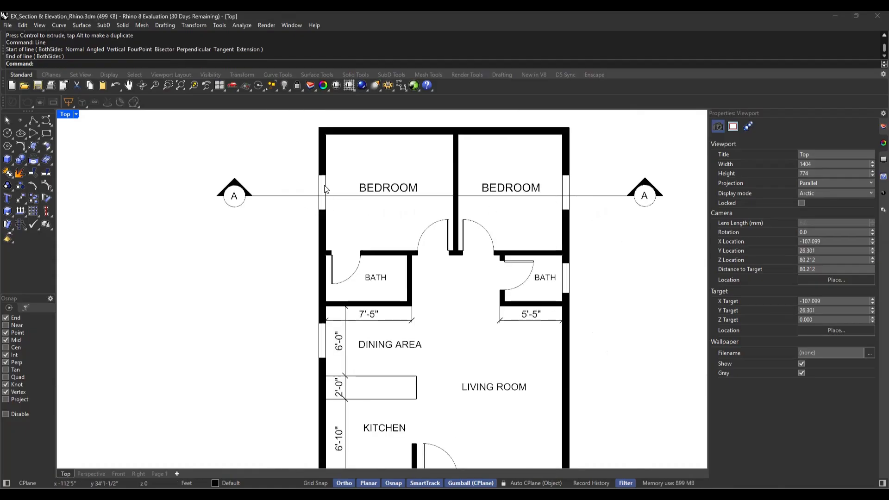
Draw a vertical projection line about 18.5 ft long straight down from the floor plan's lower-left outer corner
{"action": "scroll", "coordinate": [330, 195], "scroll_direction": "down", "scroll_amount": 2}
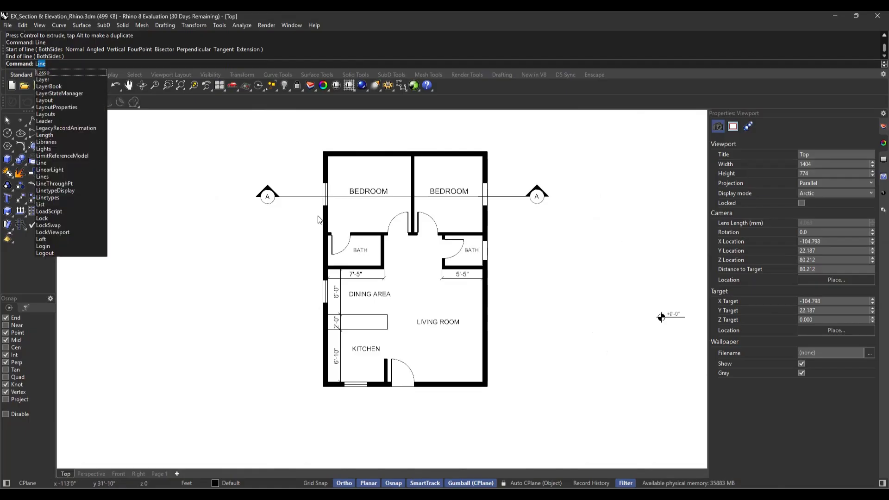
{"action": "key", "text": "Return"}
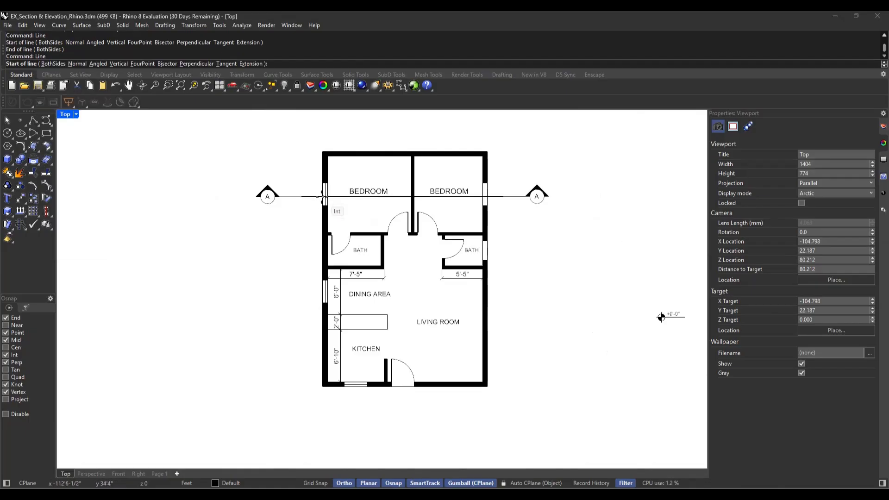
{"action": "scroll", "coordinate": [322, 196], "scroll_direction": "up", "scroll_amount": 4}
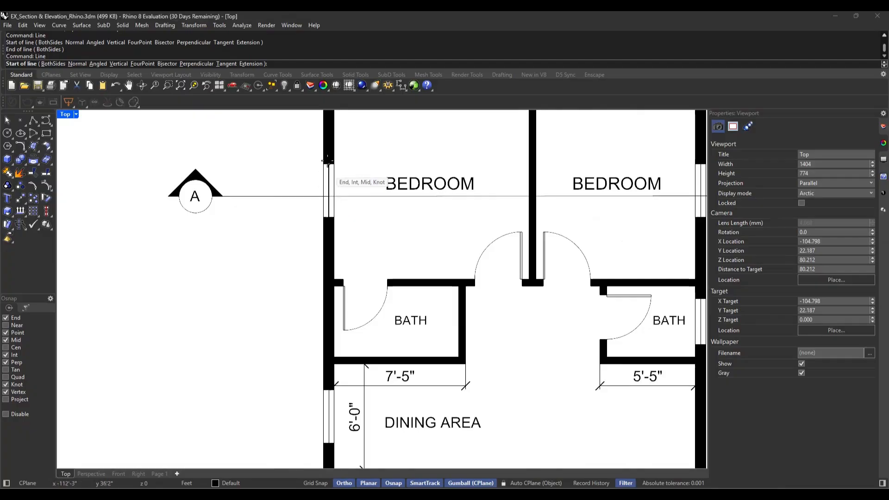
{"action": "scroll", "coordinate": [320, 200], "scroll_direction": "down", "scroll_amount": 2}
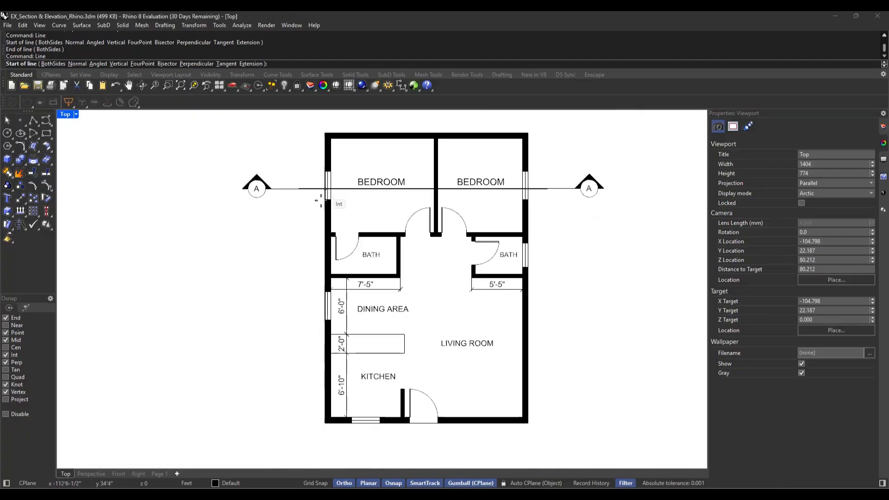
{"action": "left_click", "coordinate": [325, 422]}
{"action": "scroll", "coordinate": [370, 176], "scroll_direction": "down", "scroll_amount": 4}
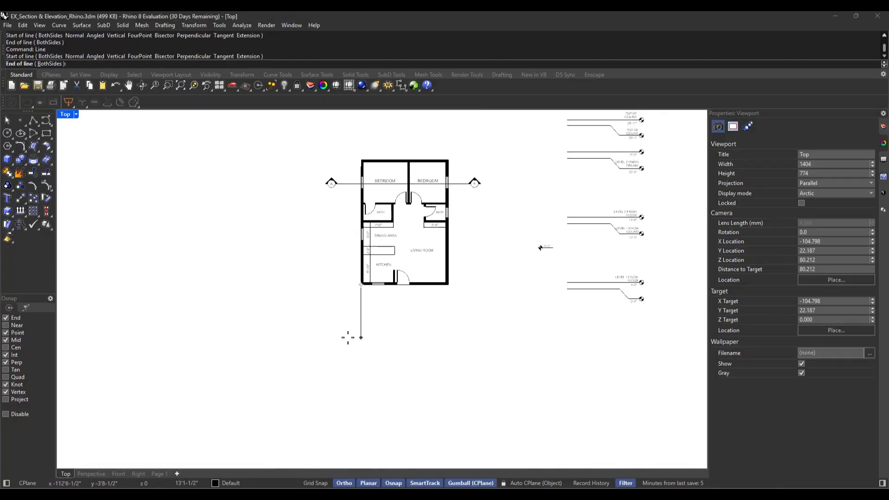
{"action": "scroll", "coordinate": [359, 335], "scroll_direction": "up", "scroll_amount": 2}
{"action": "left_click", "coordinate": [361, 370]}
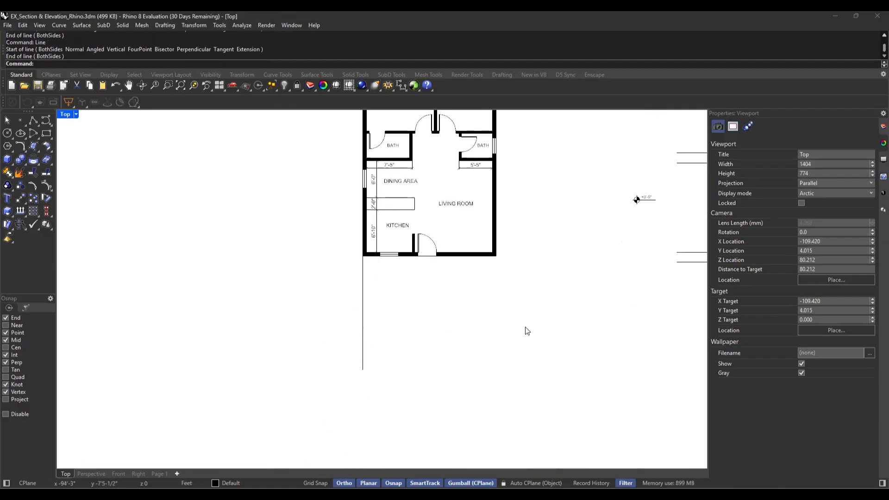
Copy the vertical projection line from the plan's lower-left outer corner to its lower-right outer corner
{"action": "scroll", "coordinate": [491, 285], "scroll_direction": "down", "scroll_amount": 2}
{"action": "scroll", "coordinate": [377, 320], "scroll_direction": "up", "scroll_amount": 3}
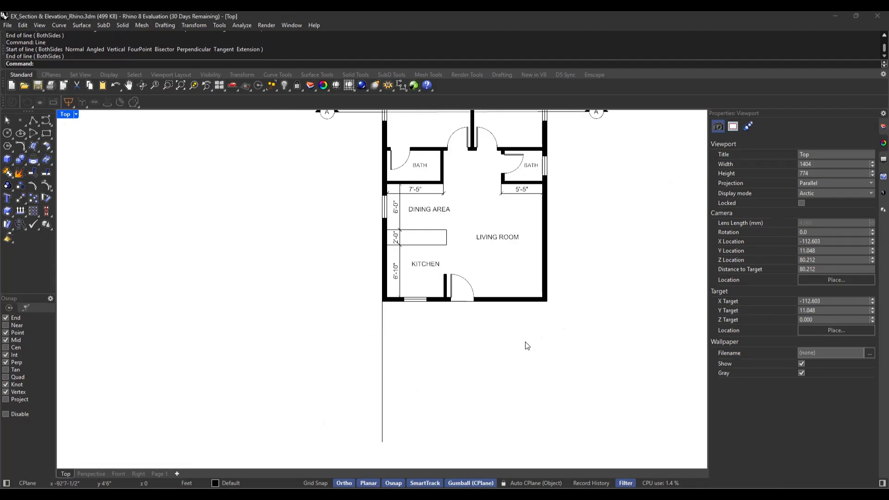
{"action": "left_click_drag", "start_coordinate": [417, 339], "coordinate": [334, 378]}
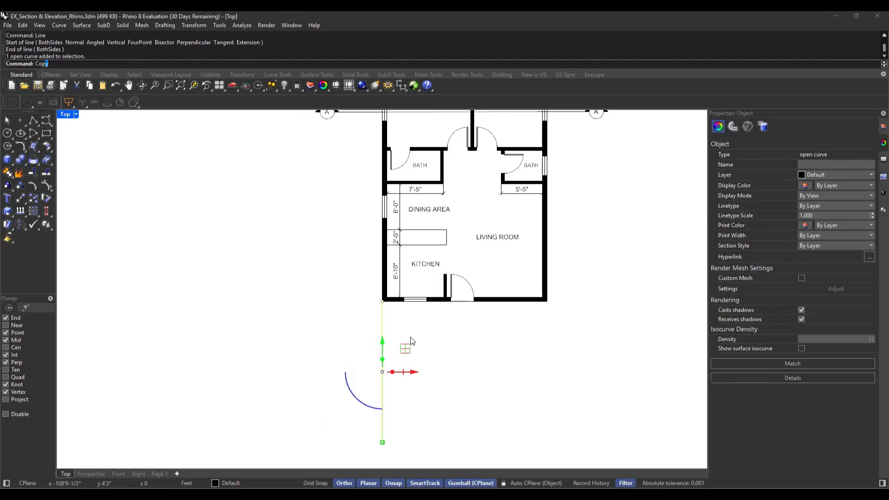
{"action": "key", "text": "Return"}
{"action": "left_click", "coordinate": [382, 302]}
{"action": "left_click", "coordinate": [547, 301]}
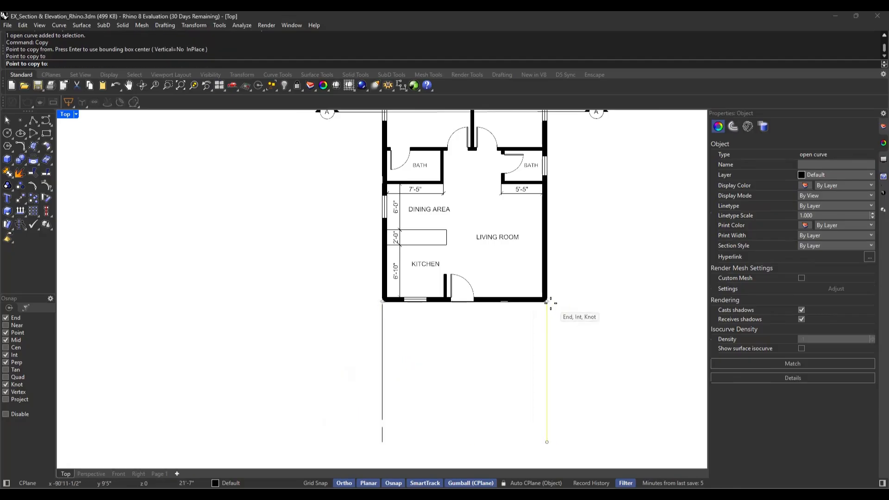
{"action": "key", "text": "Return"}
{"action": "key", "text": "Escape"}
Draw a horizontal line joining the lower ends of the two vertical projection lines below the plan
{"action": "scroll", "coordinate": [515, 350], "scroll_direction": "down", "scroll_amount": 4}
{"action": "scroll", "coordinate": [525, 402], "scroll_direction": "up", "scroll_amount": 4}
{"action": "type", "text": "l"}
{"action": "key", "text": "Return"}
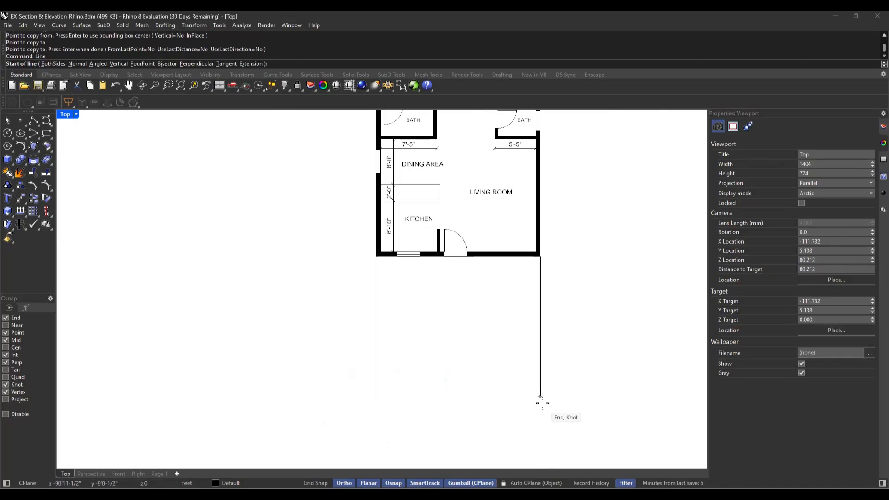
{"action": "left_click", "coordinate": [540, 398]}
{"action": "left_click", "coordinate": [376, 398]}
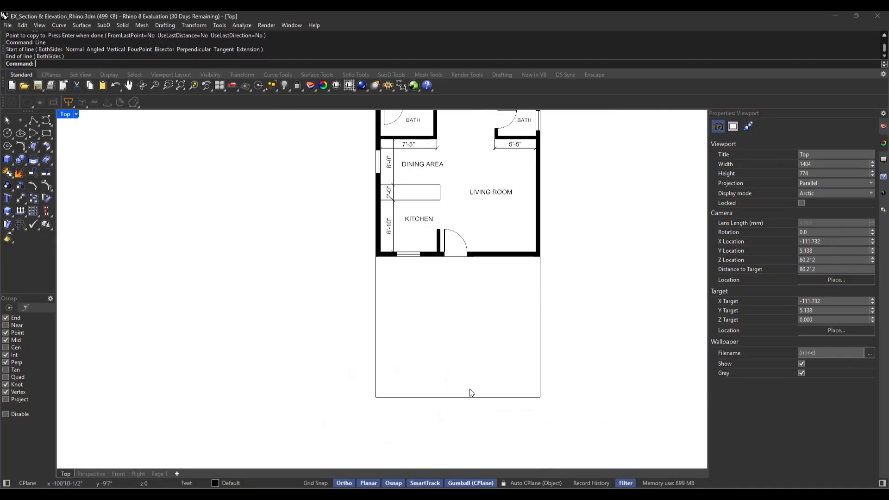
{"action": "scroll", "coordinate": [522, 352], "scroll_direction": "down", "scroll_amount": 2}
{"action": "right_click_drag", "start_coordinate": [573, 323], "coordinate": [553, 352]}
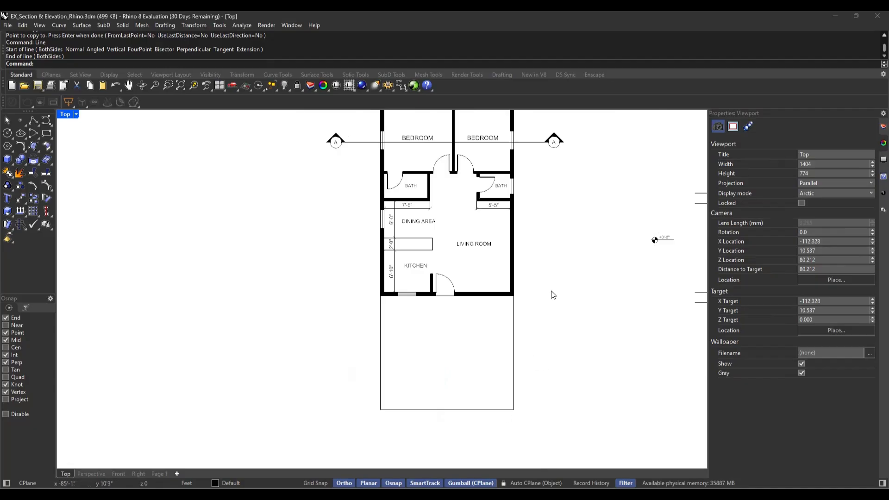
{"action": "right_click_drag", "start_coordinate": [555, 298], "coordinate": [540, 341]}
{"action": "right_click_drag", "start_coordinate": [548, 286], "coordinate": [539, 329]}
{"action": "scroll", "coordinate": [331, 235], "scroll_direction": "up", "scroll_amount": 5}
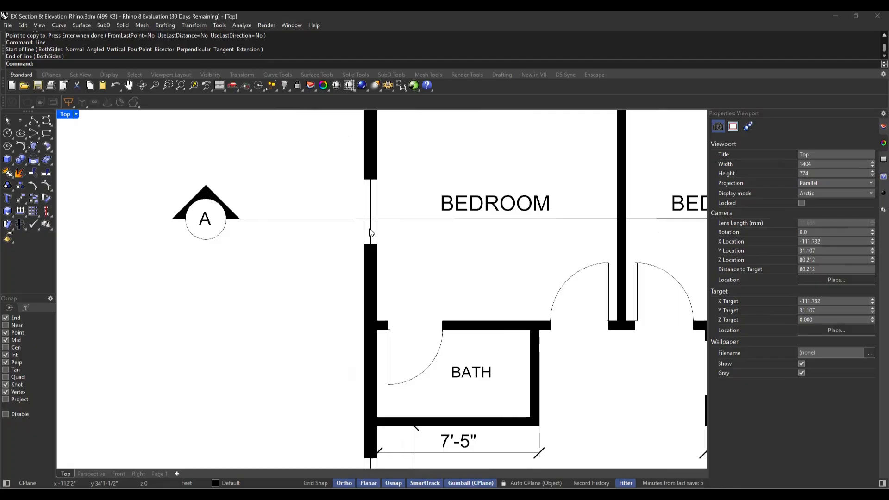
{"action": "scroll", "coordinate": [379, 227], "scroll_direction": "down", "scroll_amount": 3}
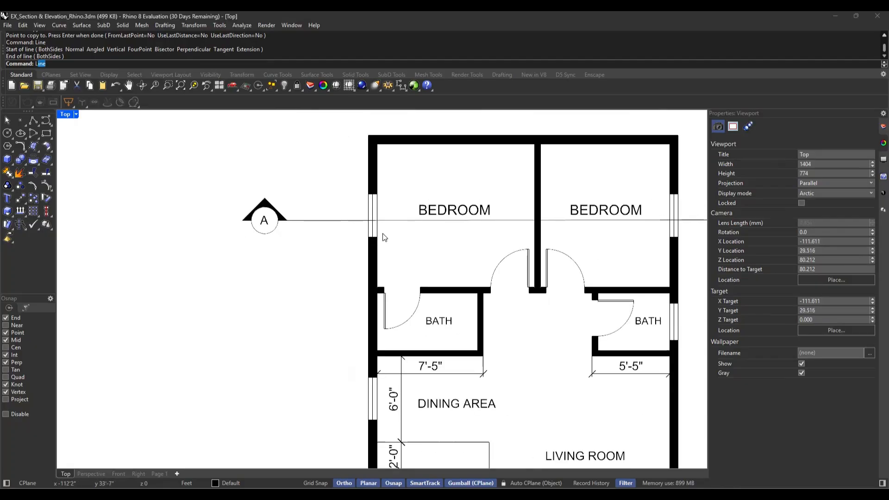
{"action": "key", "text": "Return"}
{"action": "scroll", "coordinate": [380, 226], "scroll_direction": "down", "scroll_amount": 4}
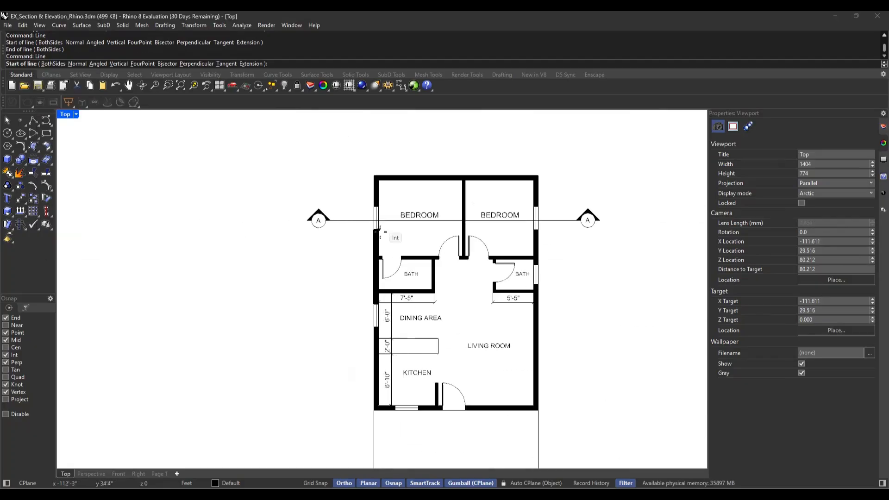
{"action": "scroll", "coordinate": [380, 396], "scroll_direction": "up", "scroll_amount": 2}
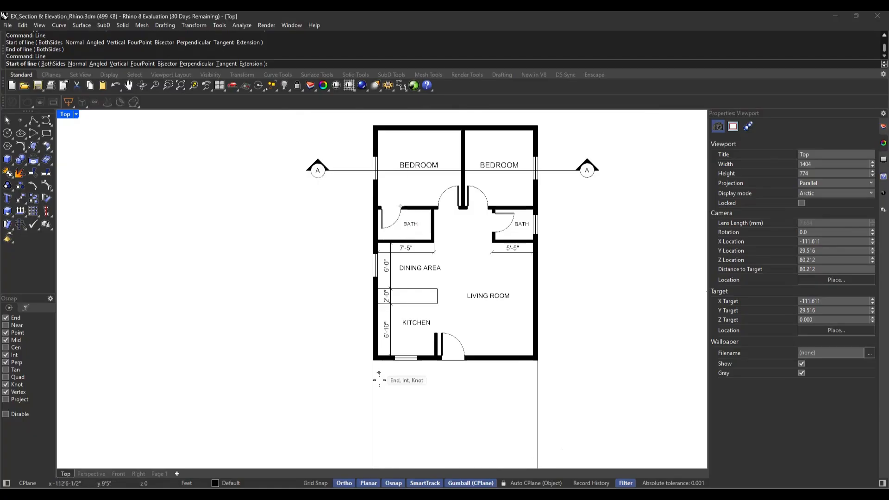
{"action": "scroll", "coordinate": [376, 393], "scroll_direction": "down", "scroll_amount": 1}
{"action": "scroll", "coordinate": [382, 382], "scroll_direction": "down", "scroll_amount": 3}
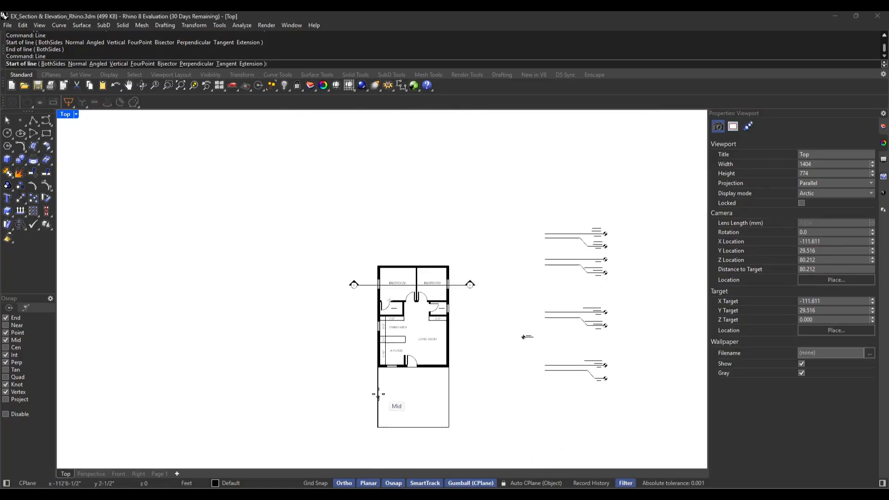
{"action": "scroll", "coordinate": [379, 379], "scroll_direction": "up", "scroll_amount": 4}
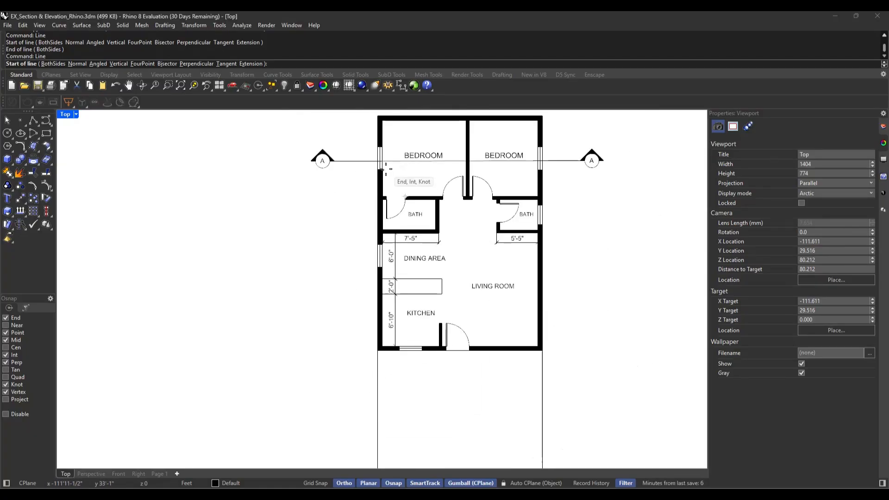
{"action": "key", "text": "Escape"}
Offset the left vertical projection line 0.6 ft inward to mark the exterior wall's thickness
{"action": "left_click", "coordinate": [377, 387]}
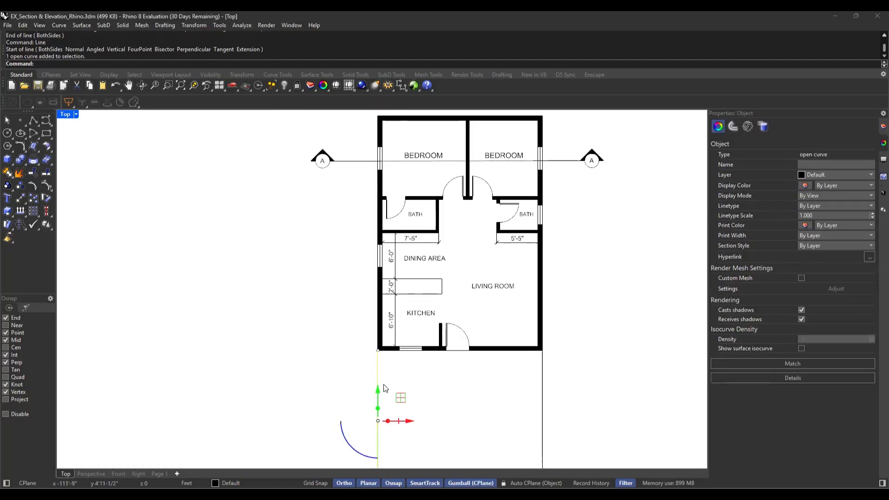
{"action": "type", "text": "Offset"}
{"action": "key", "text": "Return"}
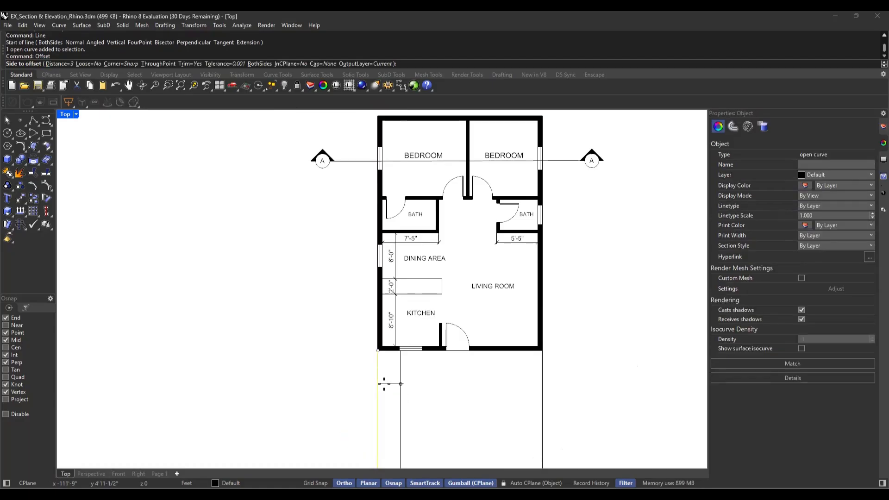
{"action": "type", "text": ".6"}
{"action": "key", "text": "Return"}
{"action": "left_click", "coordinate": [385, 384]}
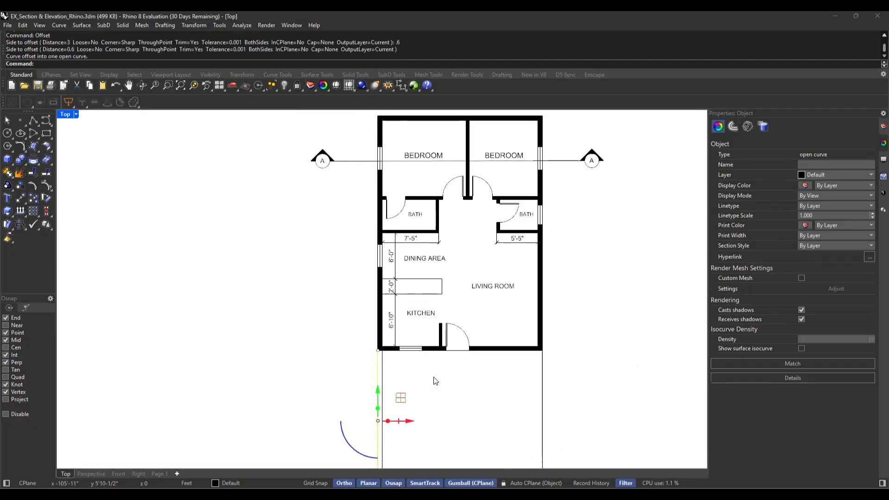
{"action": "key", "text": "Escape"}
Examine where section line A crosses the bedroom windows and the partition wall between the bedrooms
{"action": "scroll", "coordinate": [368, 158], "scroll_direction": "up", "scroll_amount": 5}
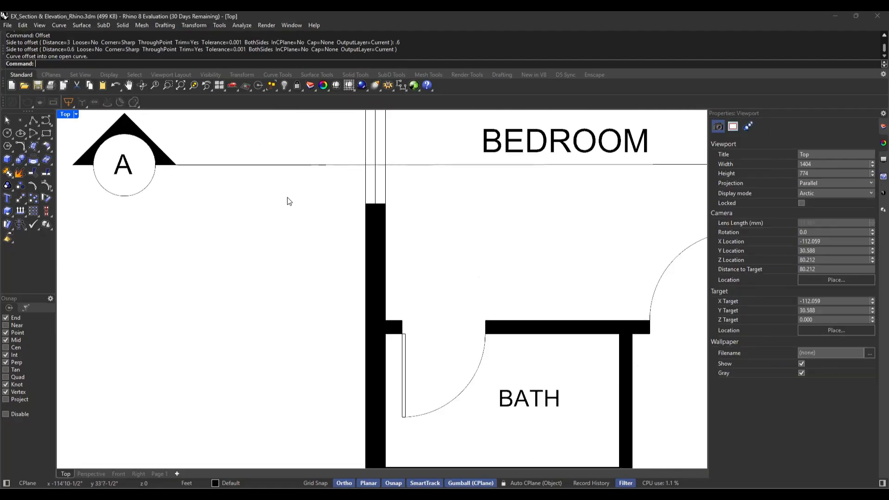
{"action": "scroll", "coordinate": [373, 205], "scroll_direction": "down", "scroll_amount": 6}
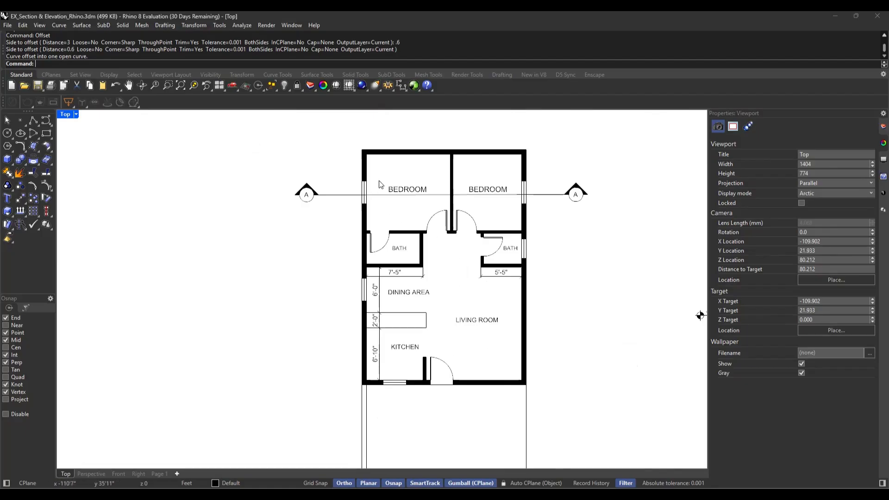
{"action": "scroll", "coordinate": [374, 152], "scroll_direction": "up", "scroll_amount": 3}
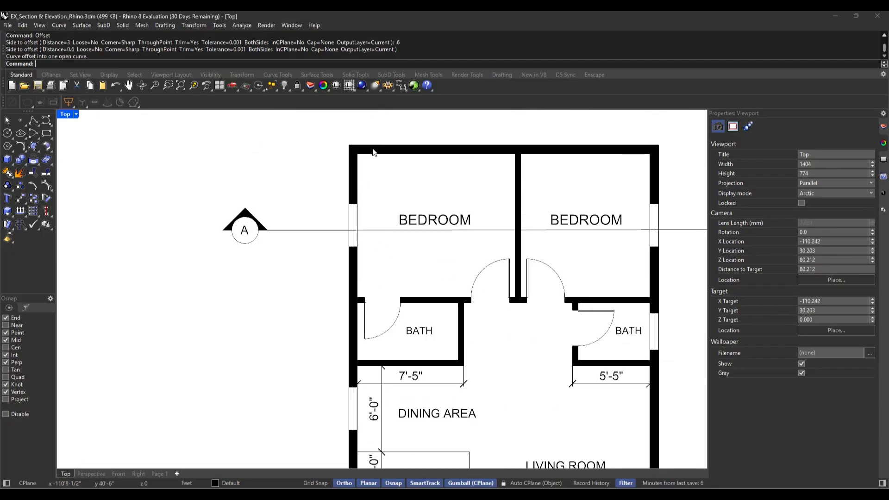
{"action": "scroll", "coordinate": [375, 152], "scroll_direction": "up", "scroll_amount": 1}
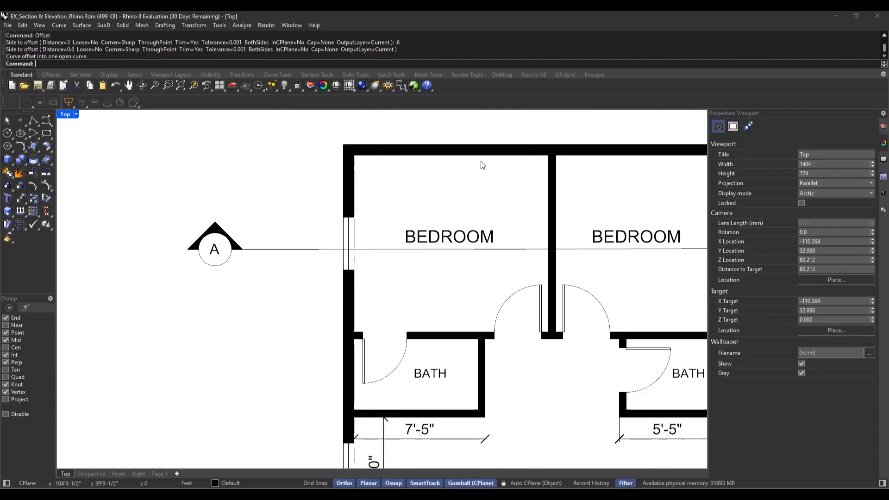
{"action": "scroll", "coordinate": [480, 249], "scroll_direction": "down", "scroll_amount": 1}
{"action": "scroll", "coordinate": [502, 238], "scroll_direction": "up", "scroll_amount": 1}
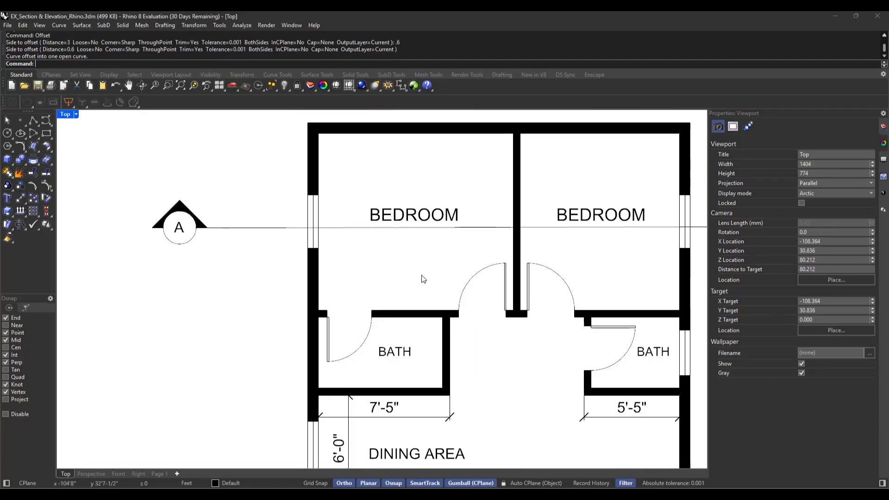
{"action": "scroll", "coordinate": [483, 233], "scroll_direction": "up", "scroll_amount": 3}
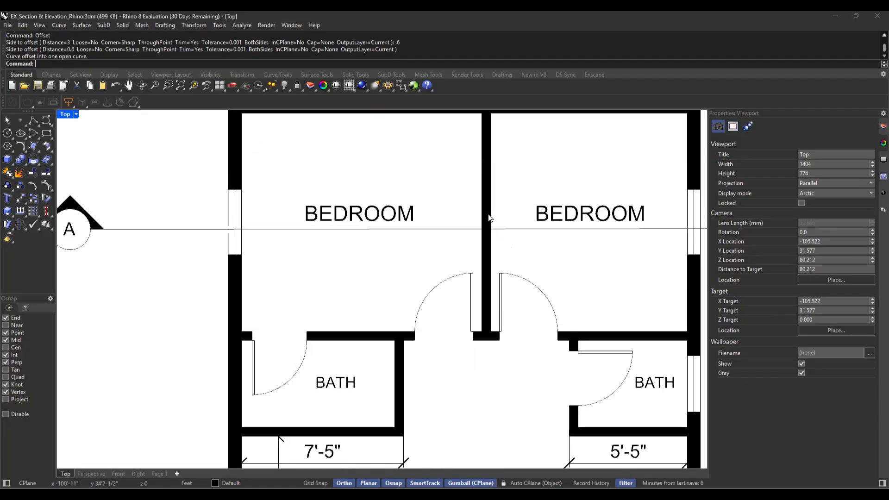
Draw a vertical line from where section line A meets the bedroom partition's left face down to the horizontal line below the plan
{"action": "scroll", "coordinate": [490, 217], "scroll_direction": "down", "scroll_amount": 5}
{"action": "type", "text": "Line"}
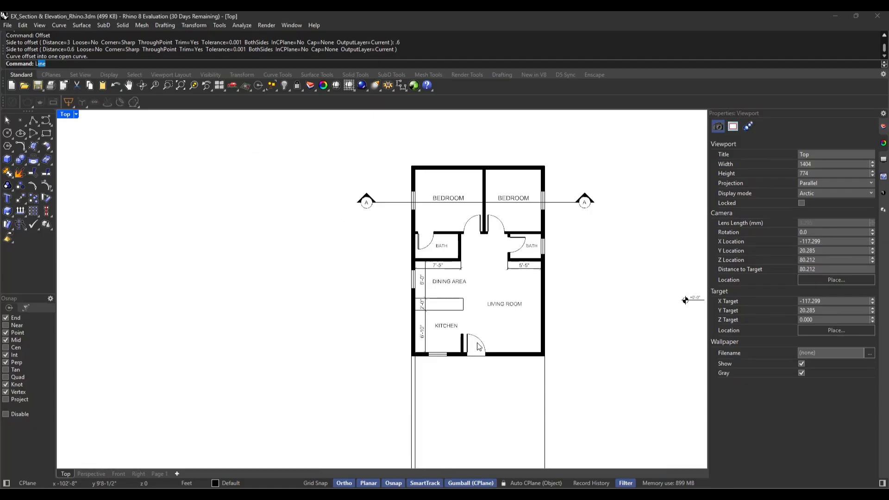
{"action": "key", "text": "Return"}
{"action": "scroll", "coordinate": [480, 207], "scroll_direction": "up", "scroll_amount": 6}
{"action": "left_click", "coordinate": [485, 198]}
{"action": "scroll", "coordinate": [482, 172], "scroll_direction": "down", "scroll_amount": 6}
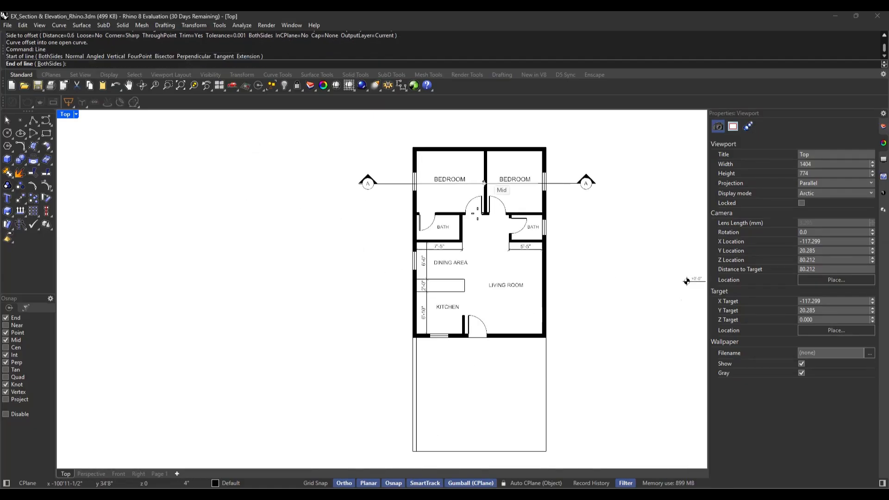
{"action": "scroll", "coordinate": [485, 183], "scroll_direction": "down", "scroll_amount": 1}
{"action": "left_click", "coordinate": [484, 401]}
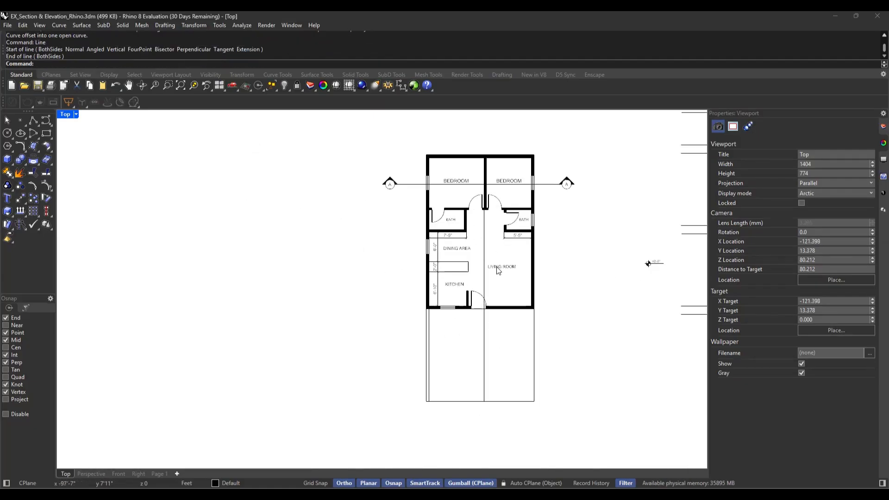
Offset the bedroom partition's projection line 0.4 ft to the right to mark the partition's thickness
{"action": "scroll", "coordinate": [497, 271], "scroll_direction": "up", "scroll_amount": 5}
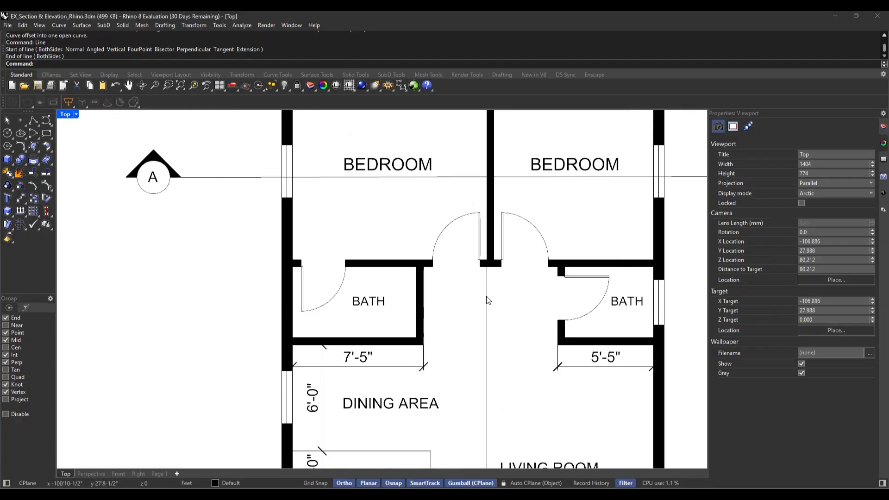
{"action": "left_click", "coordinate": [487, 300]}
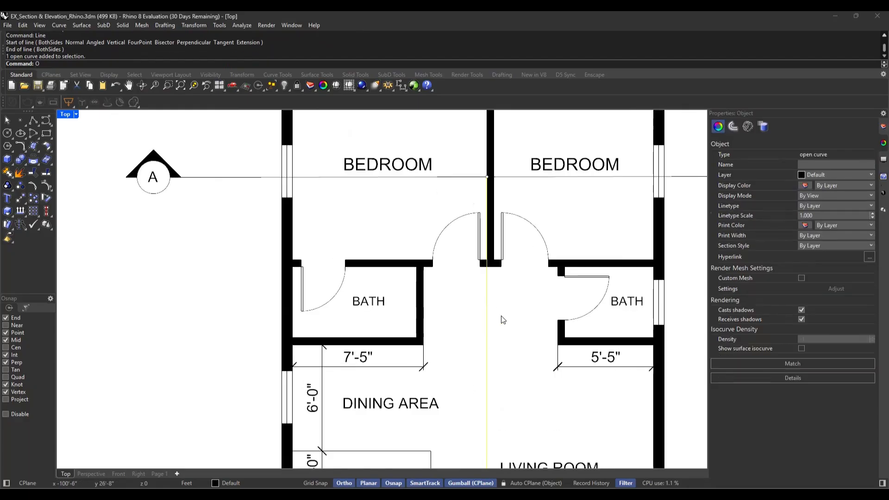
{"action": "key", "text": "Return"}
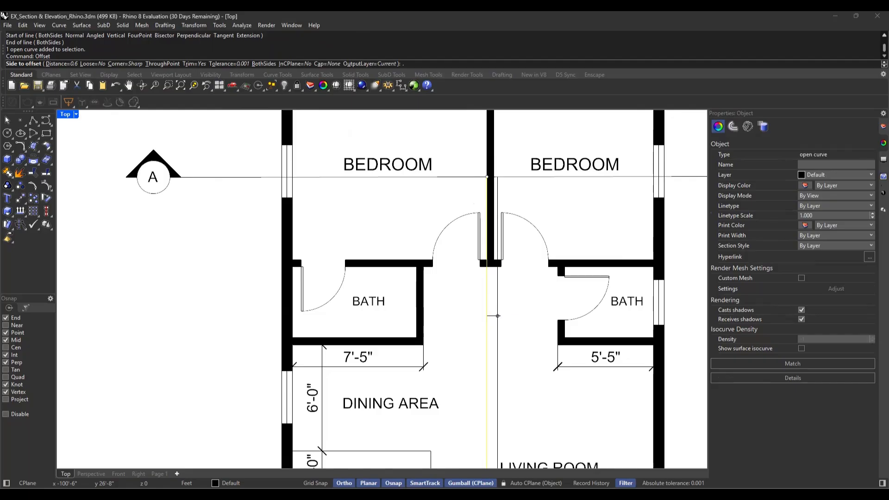
{"action": "type", "text": ".4"}
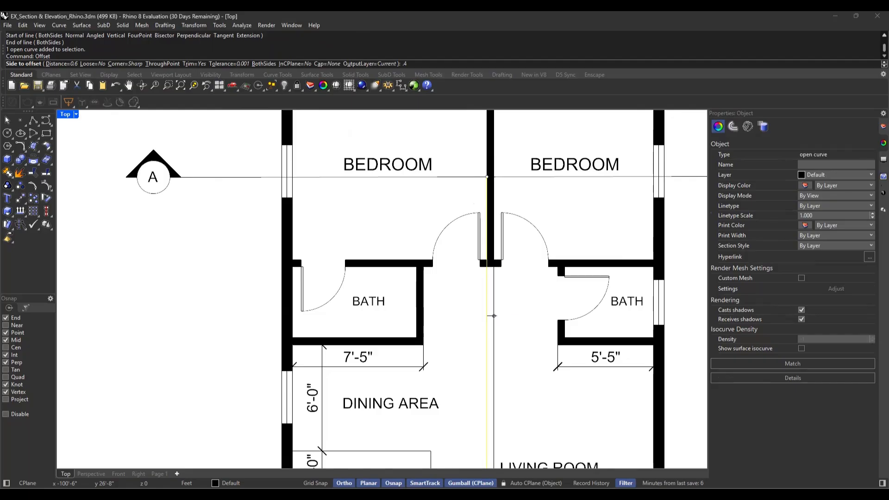
{"action": "key", "text": "Return"}
{"action": "left_click", "coordinate": [494, 316]}
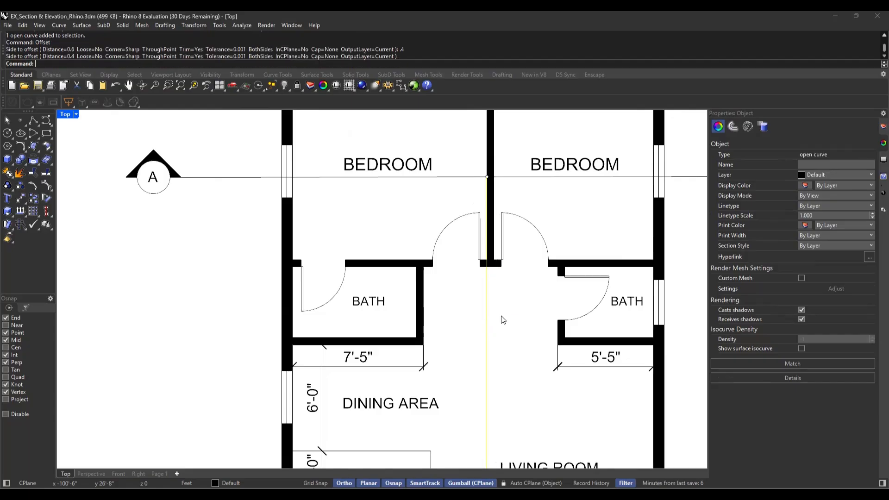
Examine section line A across both bedrooms, including the window and exterior wall it crosses on the right side of the plan
{"action": "scroll", "coordinate": [540, 220], "scroll_direction": "down", "scroll_amount": 2}
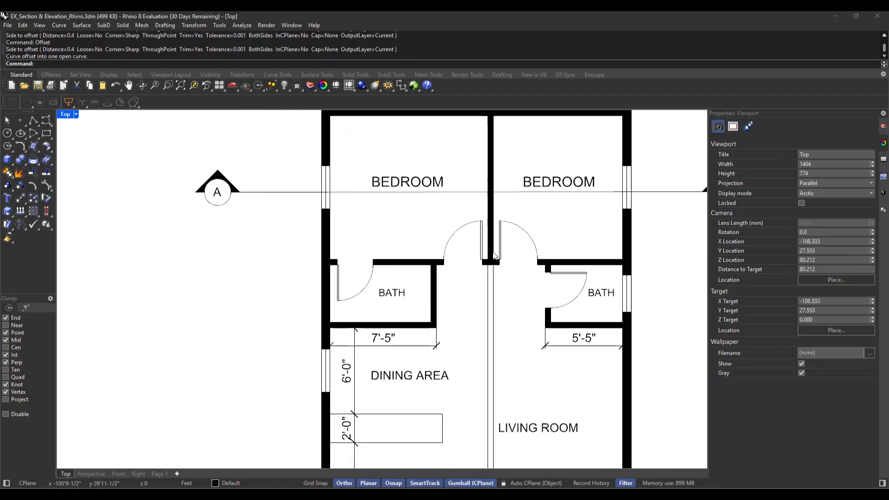
{"action": "scroll", "coordinate": [564, 170], "scroll_direction": "up", "scroll_amount": 3}
{"action": "scroll", "coordinate": [477, 241], "scroll_direction": "down", "scroll_amount": 3}
{"action": "scroll", "coordinate": [455, 238], "scroll_direction": "up", "scroll_amount": 4}
{"action": "scroll", "coordinate": [455, 239], "scroll_direction": "down", "scroll_amount": 2}
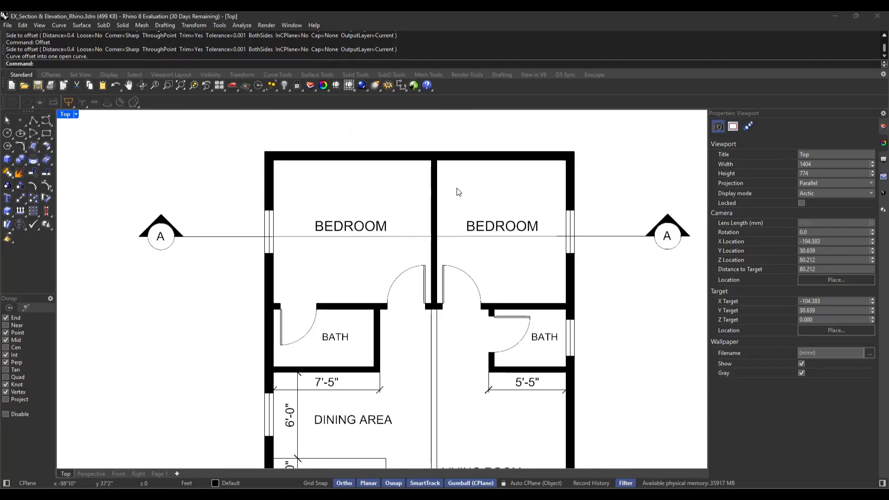
{"action": "scroll", "coordinate": [479, 168], "scroll_direction": "up", "scroll_amount": 3}
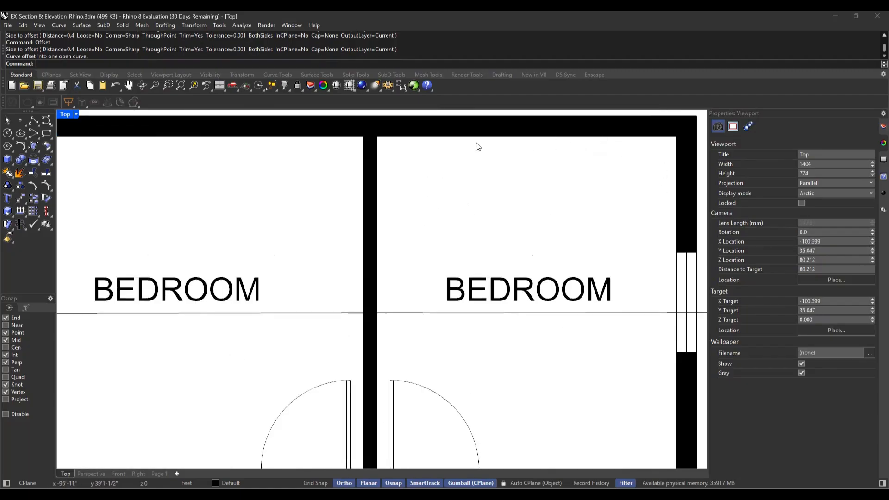
{"action": "scroll", "coordinate": [454, 247], "scroll_direction": "down", "scroll_amount": 3}
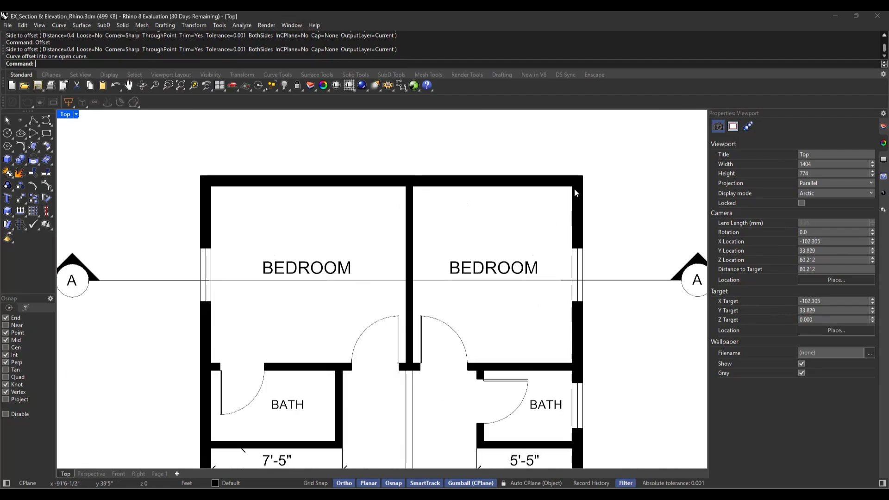
{"action": "scroll", "coordinate": [582, 289], "scroll_direction": "up", "scroll_amount": 2}
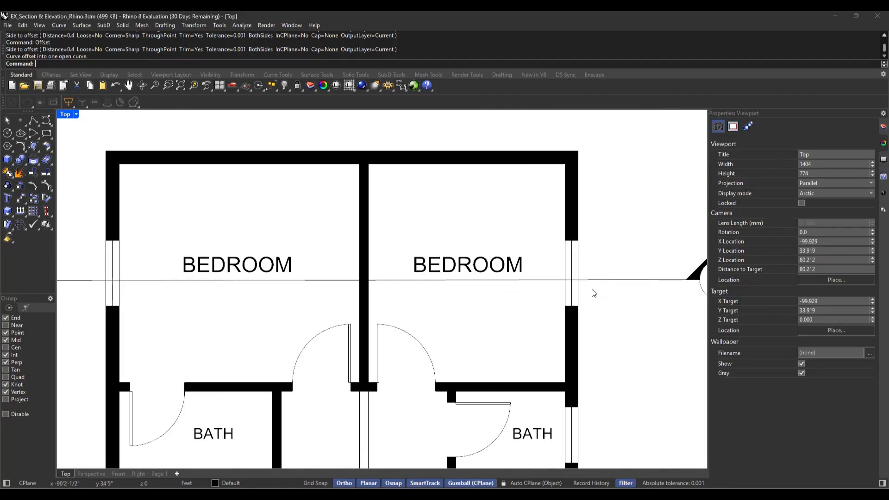
{"action": "scroll", "coordinate": [551, 229], "scroll_direction": "down", "scroll_amount": 3}
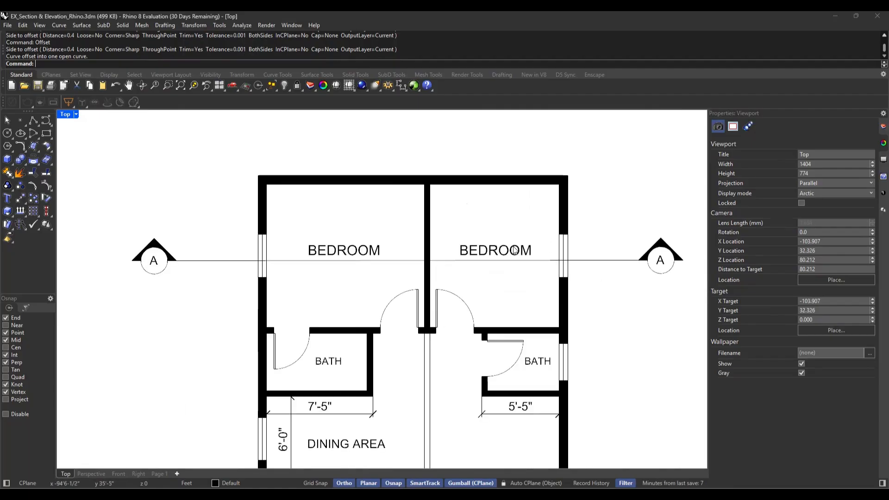
{"action": "scroll", "coordinate": [539, 241], "scroll_direction": "down", "scroll_amount": 4}
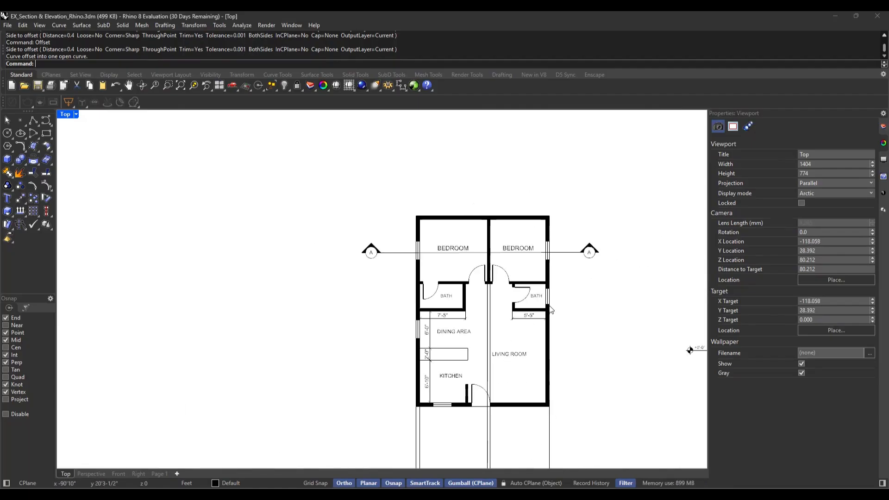
{"action": "scroll", "coordinate": [558, 361], "scroll_direction": "down", "scroll_amount": 2}
{"action": "scroll", "coordinate": [560, 421], "scroll_direction": "up", "scroll_amount": 3}
{"action": "left_click", "coordinate": [546, 421]}
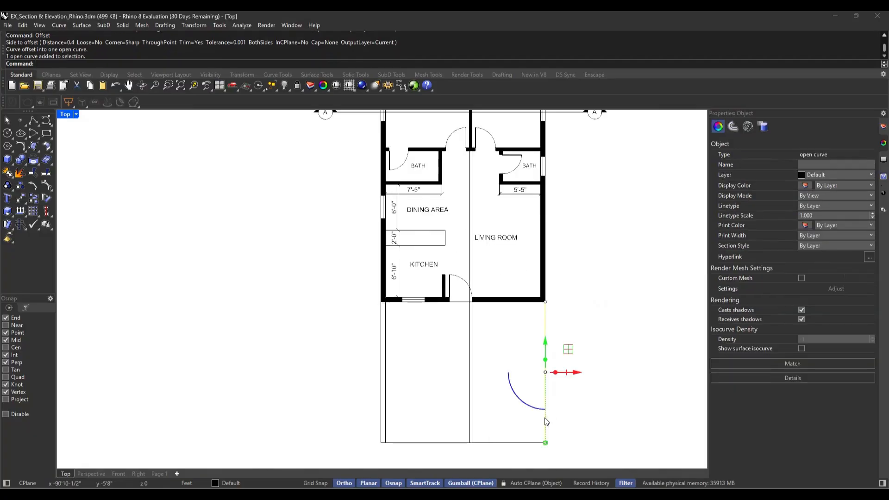
{"action": "type", "text": "Of"}
{"action": "left_click", "coordinate": [544, 417]}
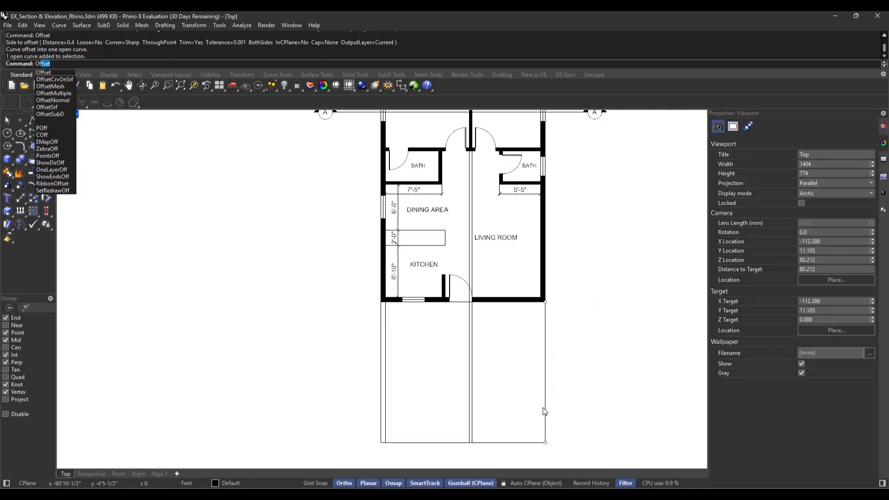
{"action": "left_click", "coordinate": [543, 410]}
{"action": "type", "text": "of"}
{"action": "key", "text": "Return"}
{"action": "key", "text": "Escape"}
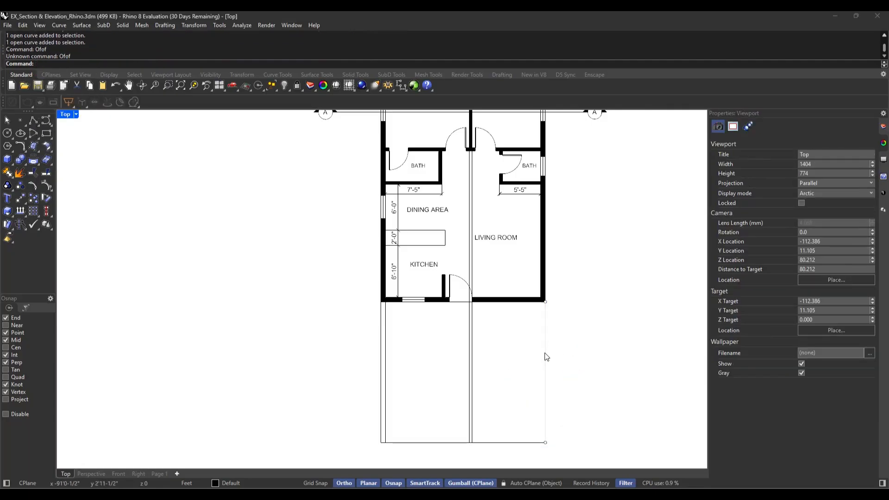
Offset the right vertical projection line 0.6 ft inward to mark the exterior wall's thickness
{"action": "left_click", "coordinate": [545, 362]}
{"action": "type", "text": "Offset"}
{"action": "key", "text": "Return"}
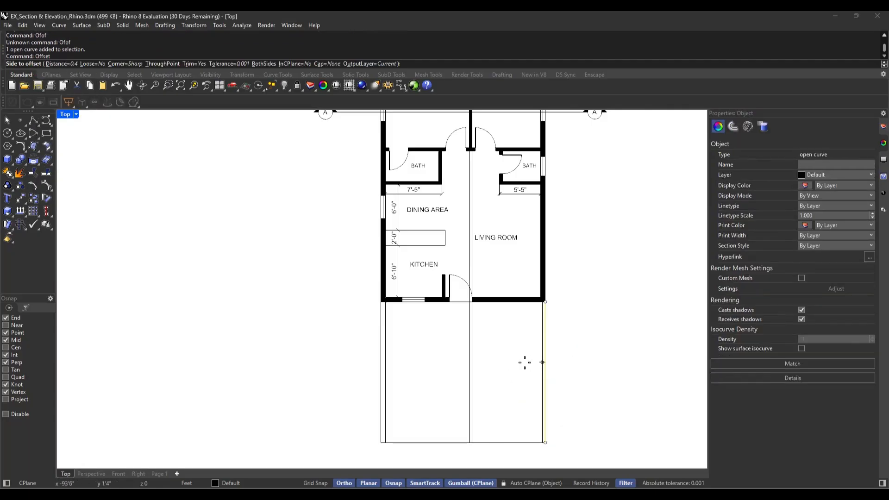
{"action": "type", "text": ".6"}
{"action": "key", "text": "Return"}
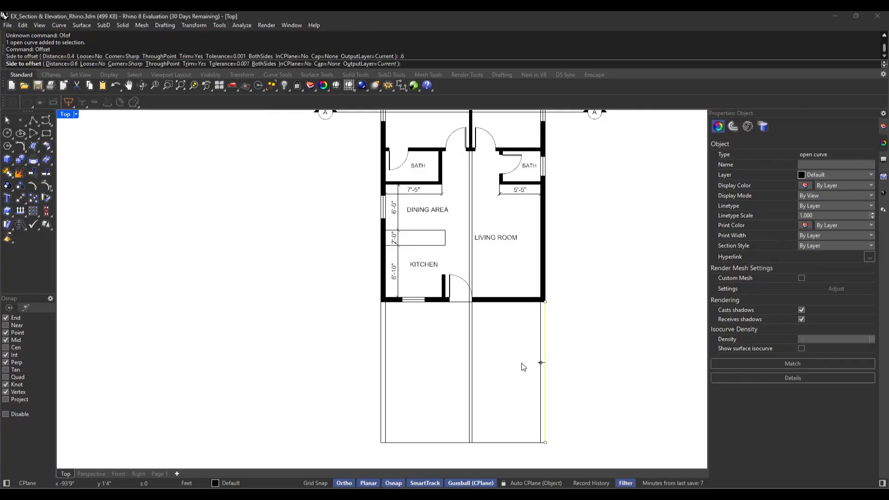
{"action": "left_click", "coordinate": [522, 366]}
{"action": "scroll", "coordinate": [597, 368], "scroll_direction": "down", "scroll_amount": 4}
{"action": "scroll", "coordinate": [690, 249], "scroll_direction": "up", "scroll_amount": 3}
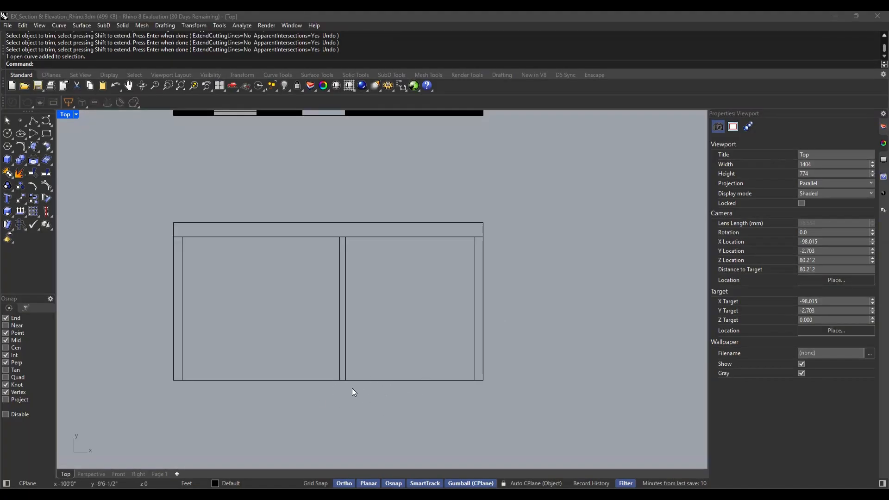
Offset the section's bottom horizontal line 0.6 ft downward to form the floor slab's thickness
{"action": "left_click", "coordinate": [381, 380]}
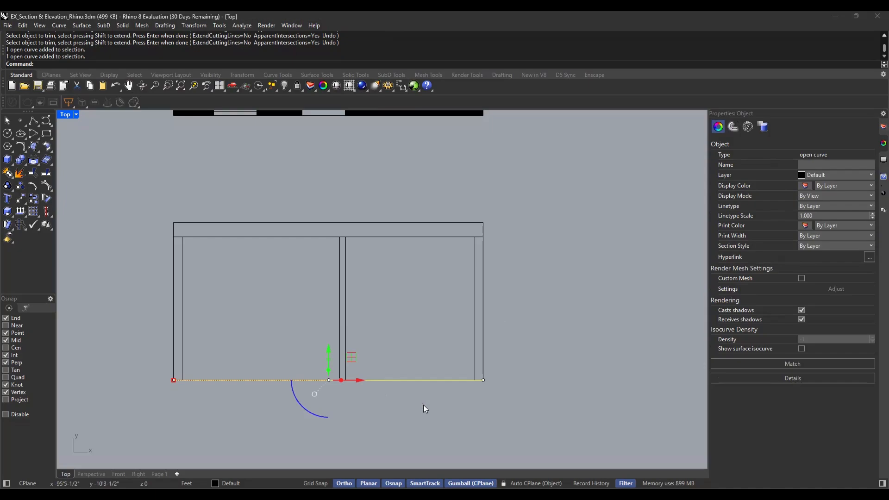
{"action": "type", "text": "offset"}
{"action": "key", "text": "Return"}
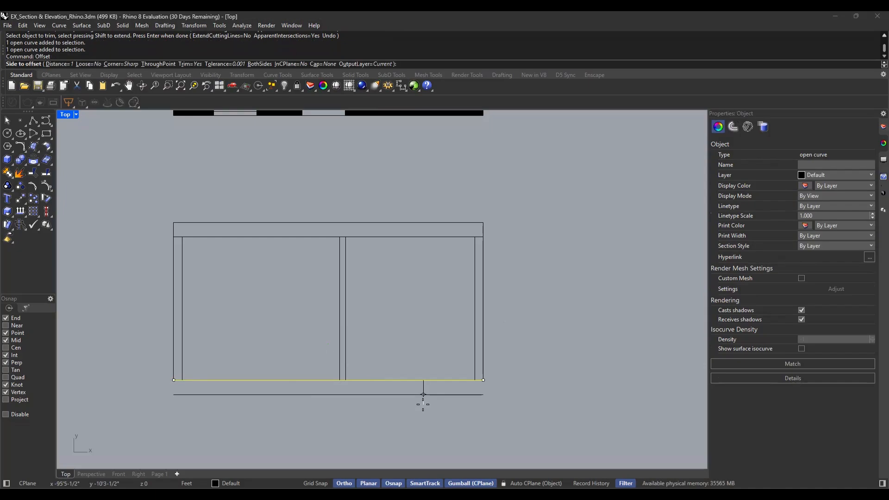
{"action": "type", "text": "6"}
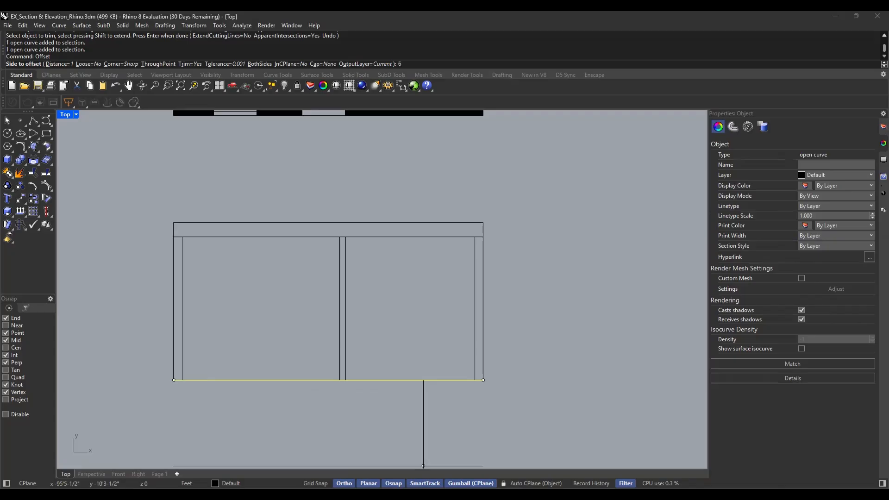
{"action": "key", "text": "Escape"}
{"action": "key", "text": "Return"}
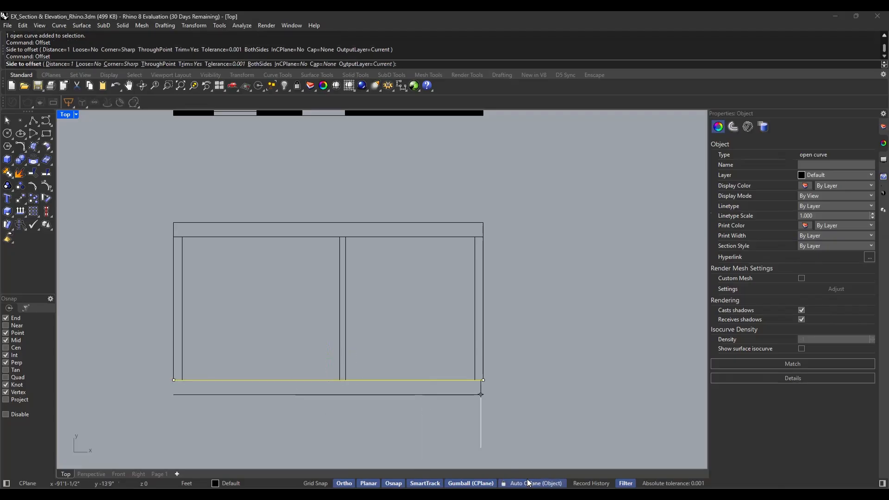
{"action": "type", "text": ".6"}
{"action": "key", "text": "Return"}
{"action": "left_click", "coordinate": [510, 427]}
{"action": "key", "text": "Escape"}
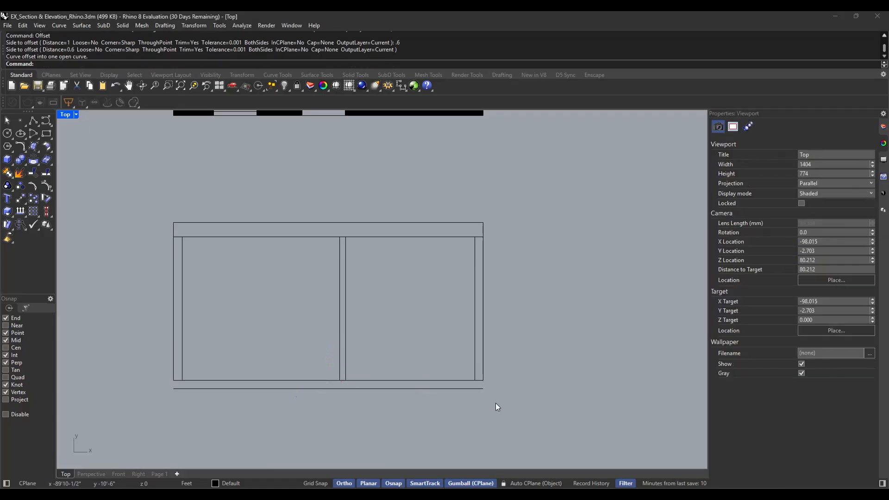
Try to fillet the right exterior wall's outer line and the slab's lower line with a 1 ft radius
{"action": "type", "text": "fillet"}
{"action": "key", "text": "Return"}
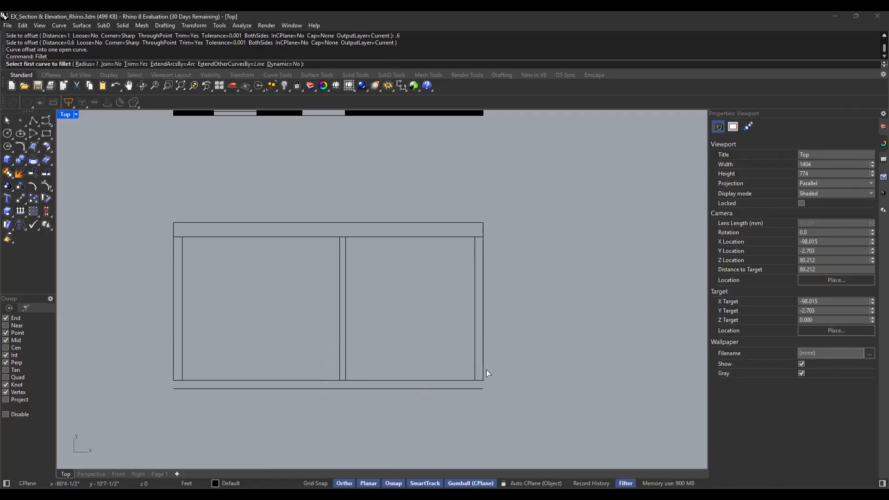
{"action": "left_click", "coordinate": [484, 370]}
{"action": "left_click", "coordinate": [472, 388]}
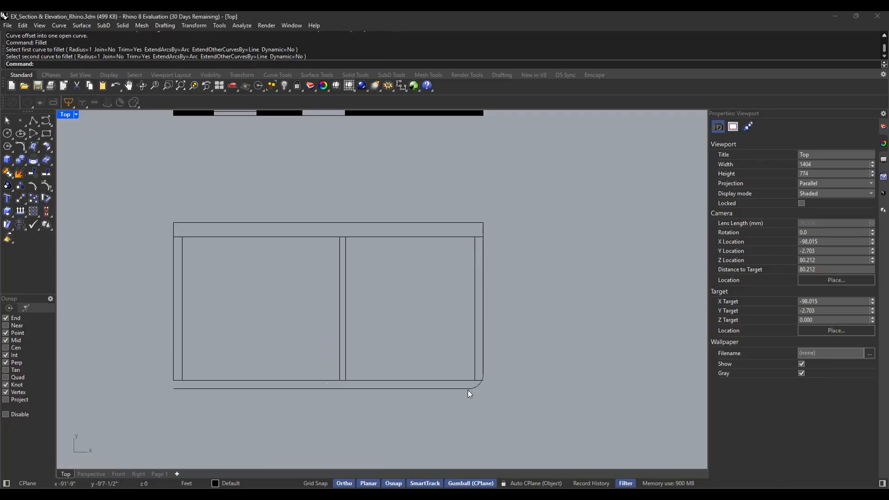
{"action": "left_click", "coordinate": [413, 391]}
{"action": "key", "text": "ctrl+z"}
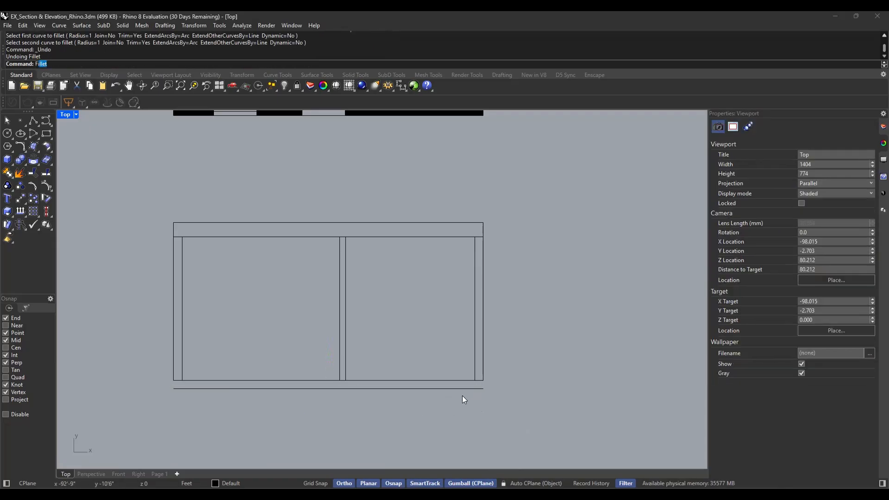
Fillet the right and left outer wall lines to the slab's lower line with radius 0, closing both bottom corners
{"action": "key", "text": "Return"}
{"action": "type", "text": "r"}
{"action": "key", "text": "Return"}
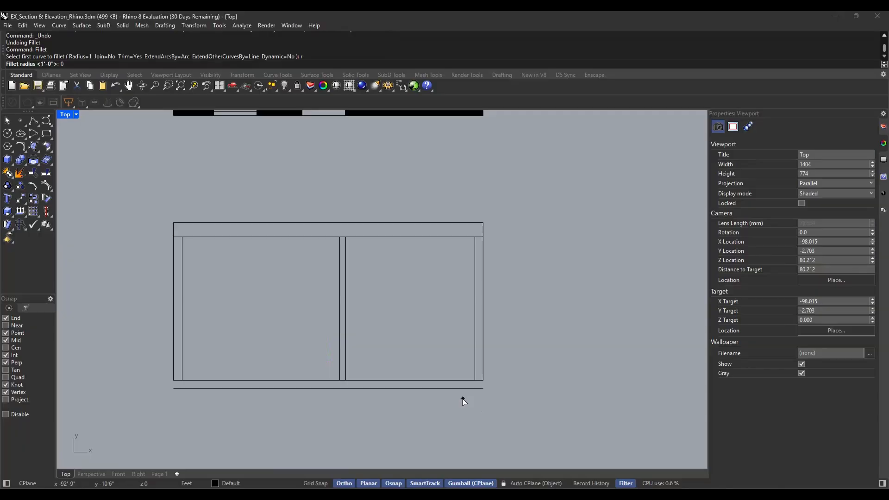
{"action": "type", "text": "0"}
{"action": "key", "text": "Return"}
{"action": "left_click", "coordinate": [476, 388]}
{"action": "left_click", "coordinate": [483, 375]}
{"action": "key", "text": "Return"}
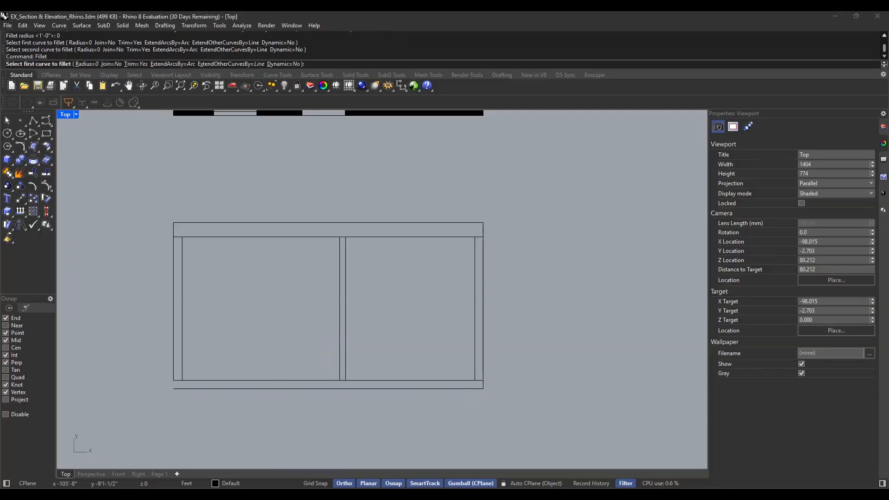
{"action": "left_click", "coordinate": [181, 387]}
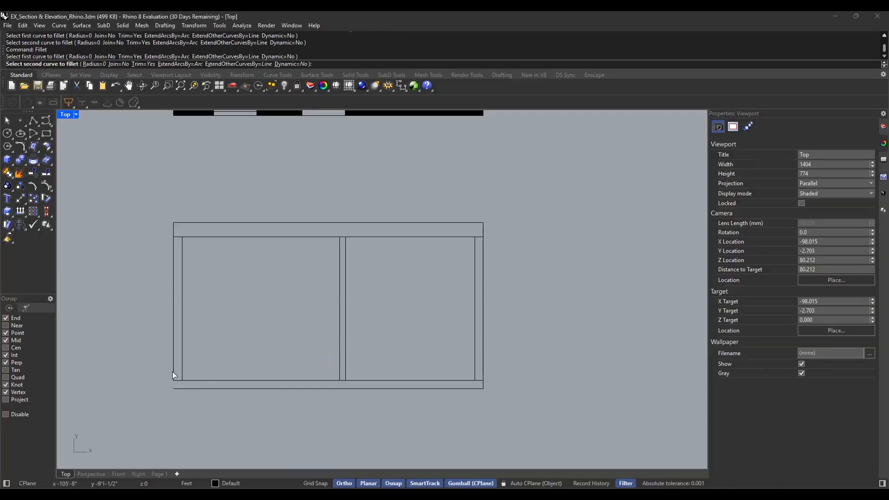
{"action": "left_click", "coordinate": [173, 373]}
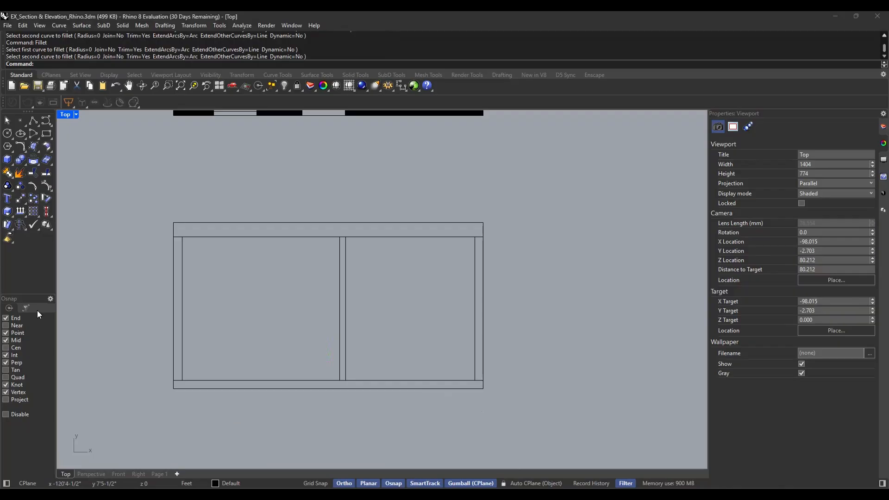
Examine the section outline's slab, walls and roof against the floor plan and section line A above it
{"action": "scroll", "coordinate": [412, 400], "scroll_direction": "down", "scroll_amount": 2}
{"action": "scroll", "coordinate": [411, 401], "scroll_direction": "up", "scroll_amount": 2}
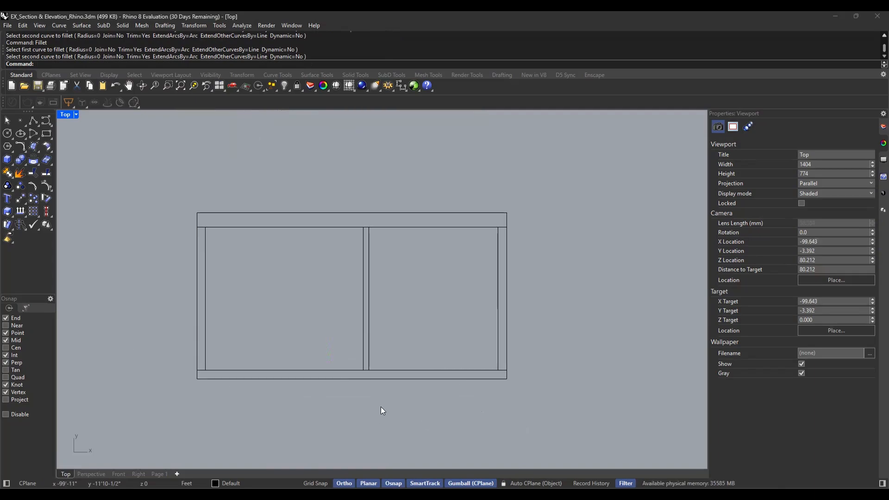
{"action": "right_click_drag", "start_coordinate": [420, 293], "coordinate": [422, 319]}
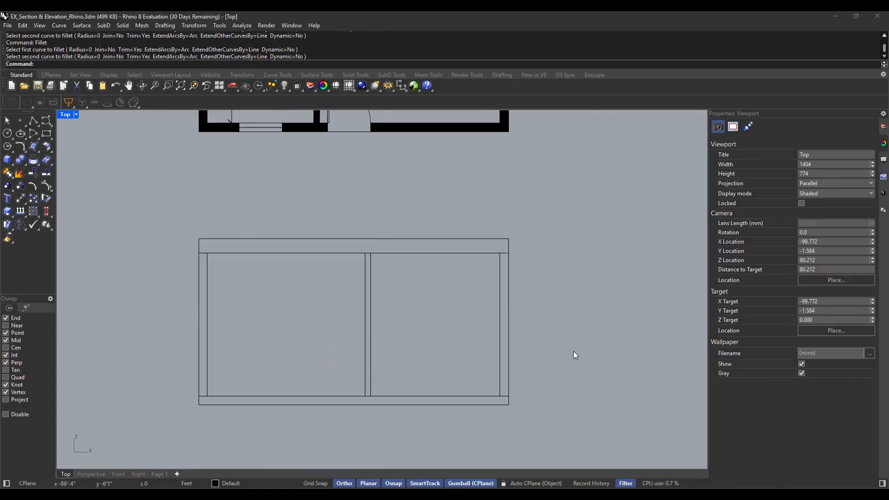
{"action": "right_click_drag", "start_coordinate": [552, 336], "coordinate": [544, 358]}
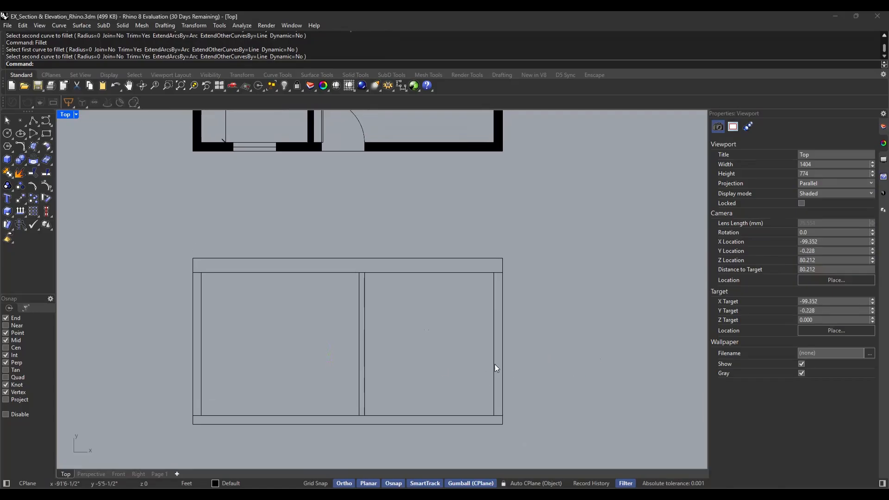
{"action": "scroll", "coordinate": [523, 349], "scroll_direction": "down", "scroll_amount": 4}
{"action": "right_click_drag", "start_coordinate": [565, 313], "coordinate": [520, 385]}
{"action": "right_click_drag", "start_coordinate": [531, 249], "coordinate": [516, 368]}
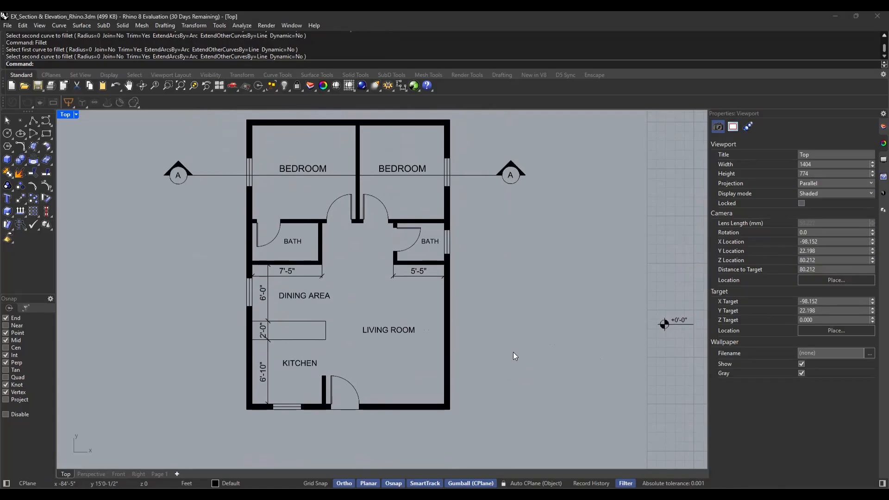
{"action": "right_click_drag", "start_coordinate": [482, 308], "coordinate": [534, 303]}
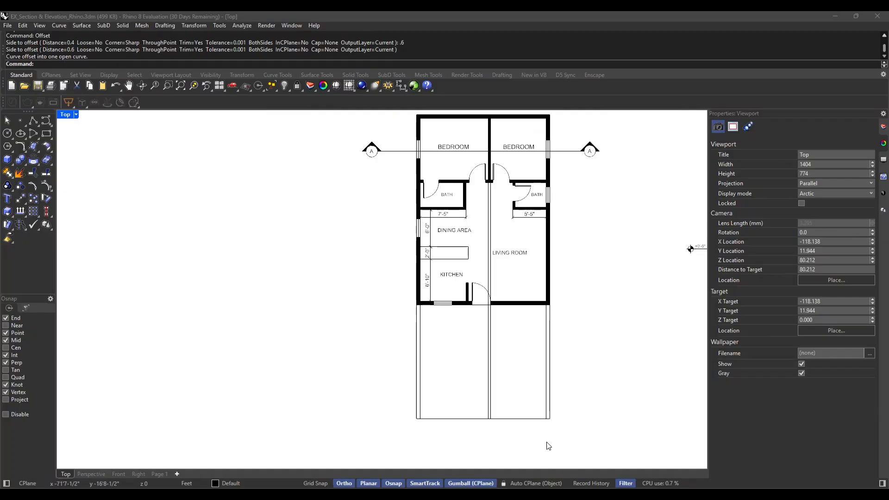
Offset the horizontal line at the base of the projection lines 10 ft upward to mark the section's height
{"action": "scroll", "coordinate": [510, 421], "scroll_direction": "up", "scroll_amount": 3}
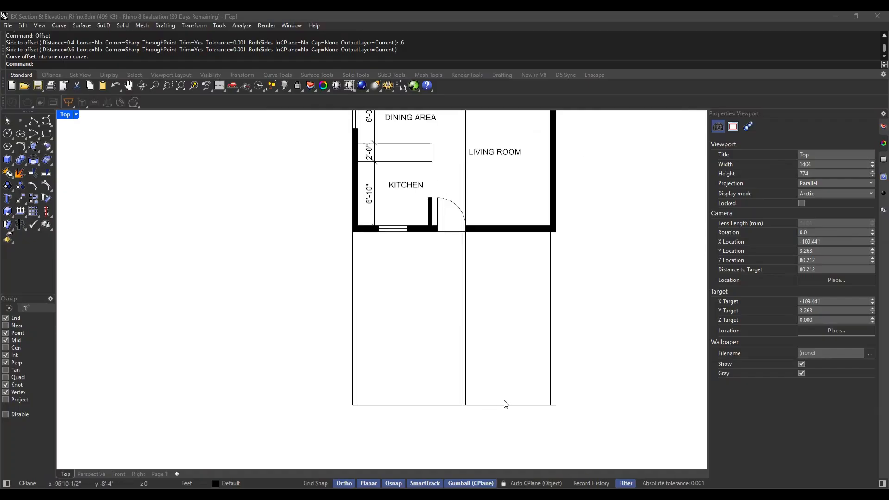
{"action": "left_click", "coordinate": [515, 408]}
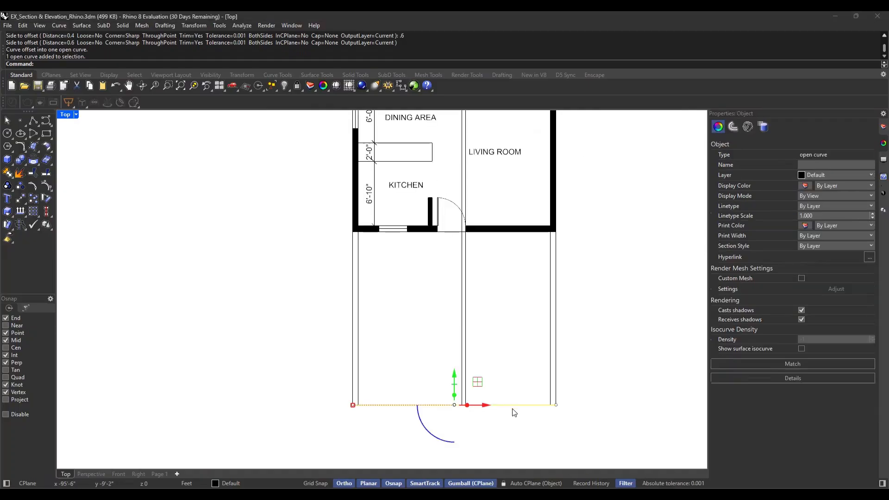
{"action": "type", "text": "offset"}
{"action": "key", "text": "Return"}
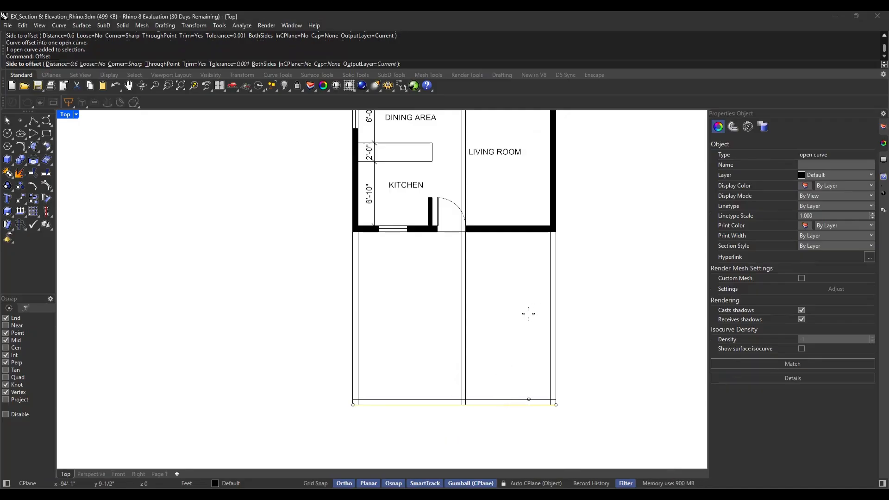
{"action": "type", "text": "10'"}
{"action": "key", "text": "Return"}
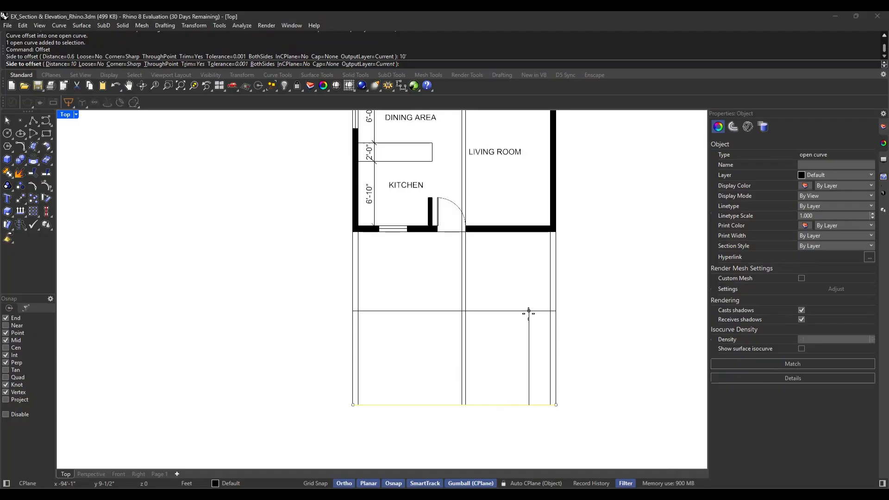
{"action": "left_click", "coordinate": [528, 314]}
{"action": "key", "text": "Escape"}
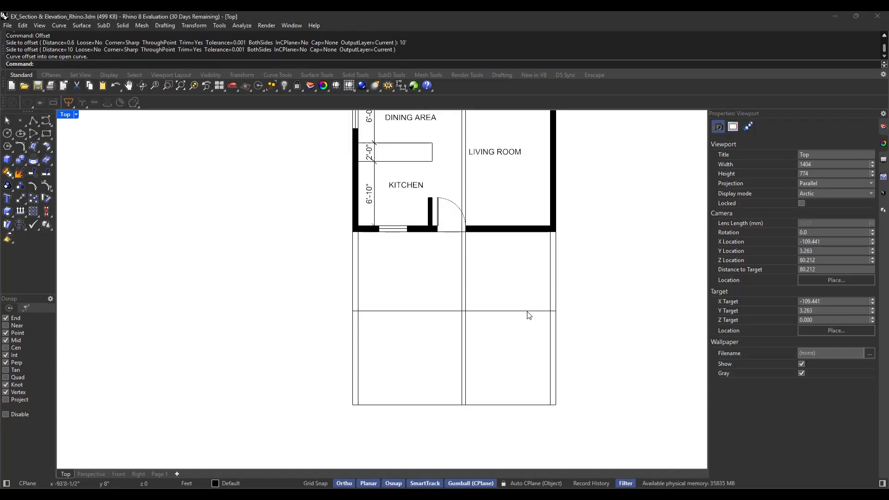
Offset the horizontal line marking the section's 10 ft height 1 ft upward to form the roof slab's thickness
{"action": "left_click", "coordinate": [530, 311]}
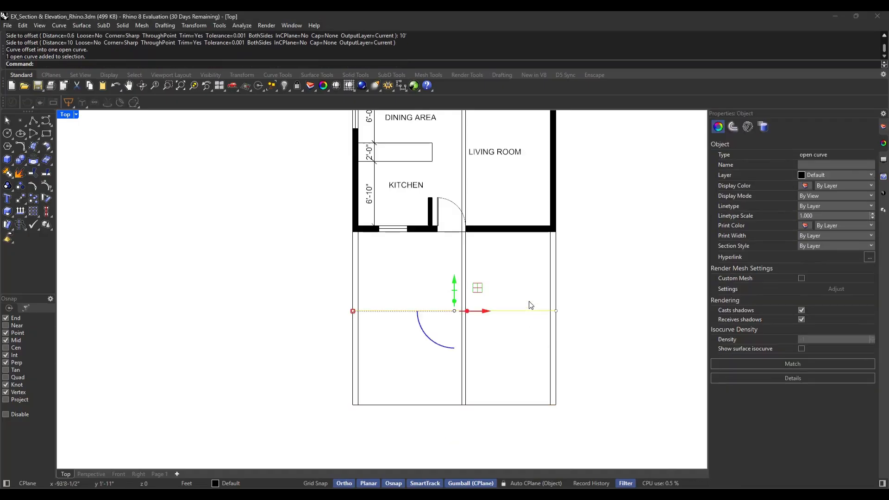
{"action": "key", "text": "Return"}
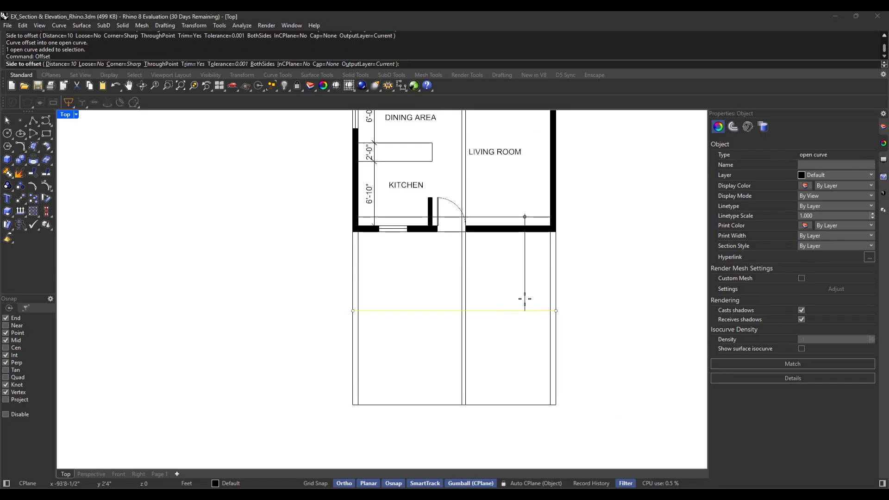
{"action": "type", "text": "1"}
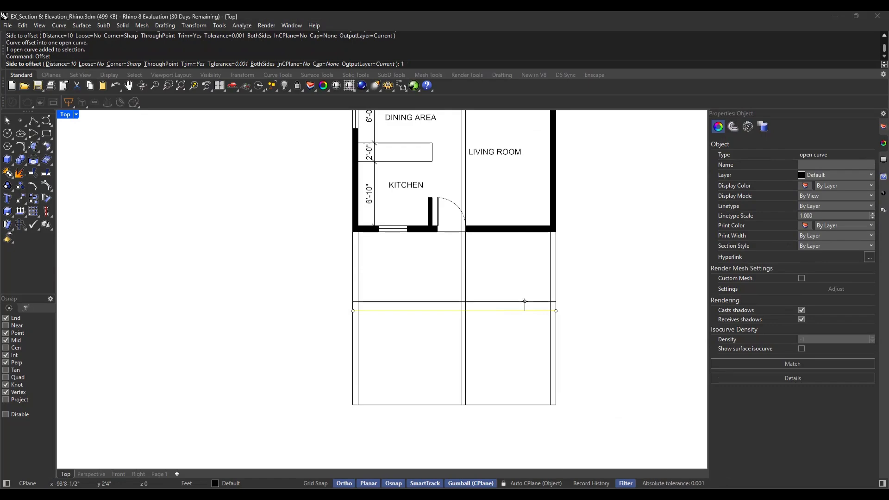
{"action": "key", "text": "Return"}
{"action": "left_click", "coordinate": [525, 299]}
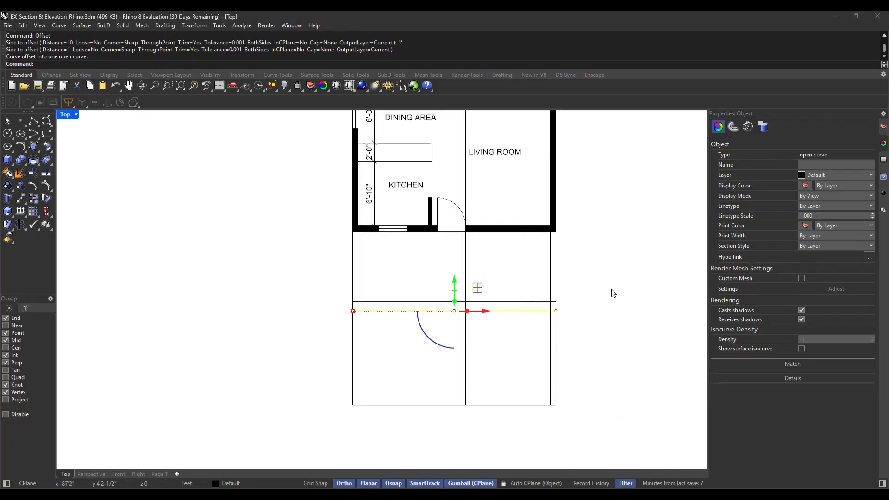
{"action": "key", "text": "Escape"}
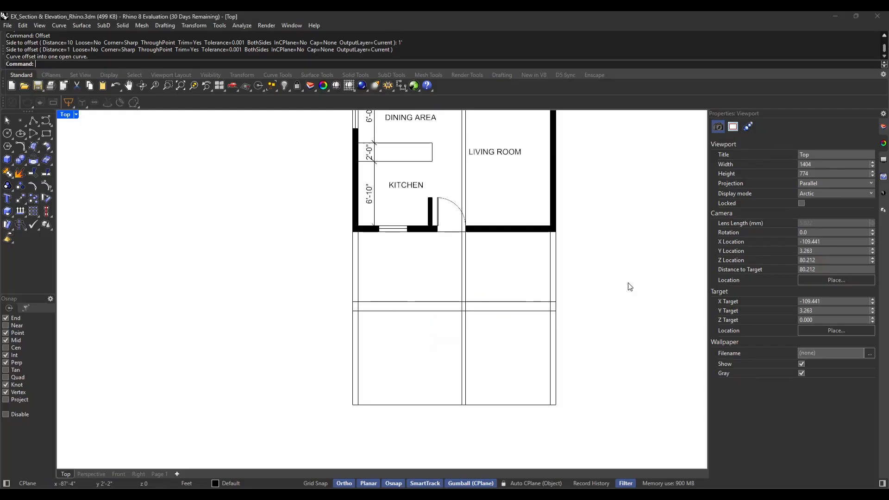
Trim away the vertical projection lines between the roof slab's upper line and the floor plan
{"action": "scroll", "coordinate": [482, 349], "scroll_direction": "down", "scroll_amount": 2}
{"action": "scroll", "coordinate": [510, 355], "scroll_direction": "up", "scroll_amount": 2}
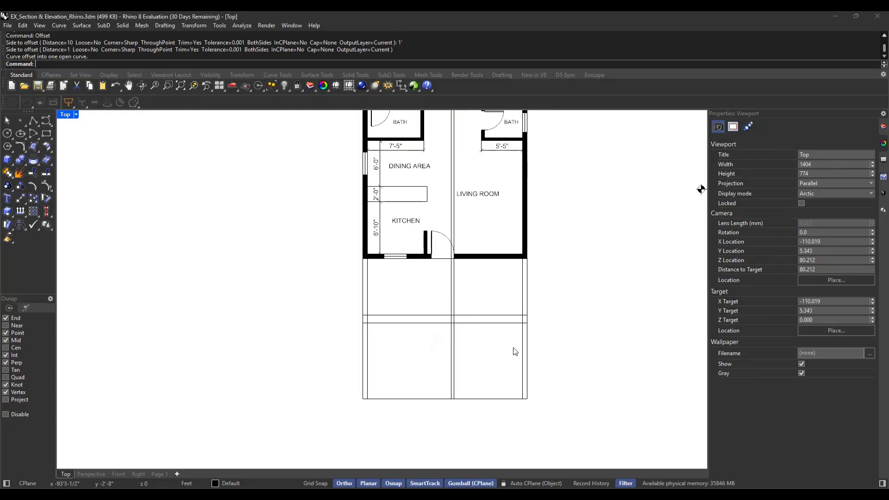
{"action": "type", "text": "trim"}
{"action": "key", "text": "Return"}
{"action": "left_click_drag", "start_coordinate": [576, 284], "coordinate": [330, 297]}
{"action": "key", "text": "Return"}
{"action": "scroll", "coordinate": [393, 326], "scroll_direction": "up", "scroll_amount": 2}
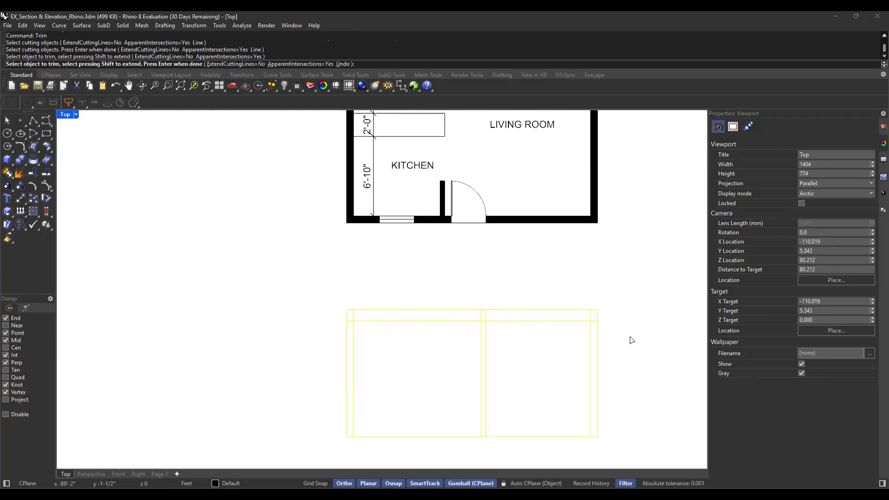
{"action": "key", "text": "Return"}
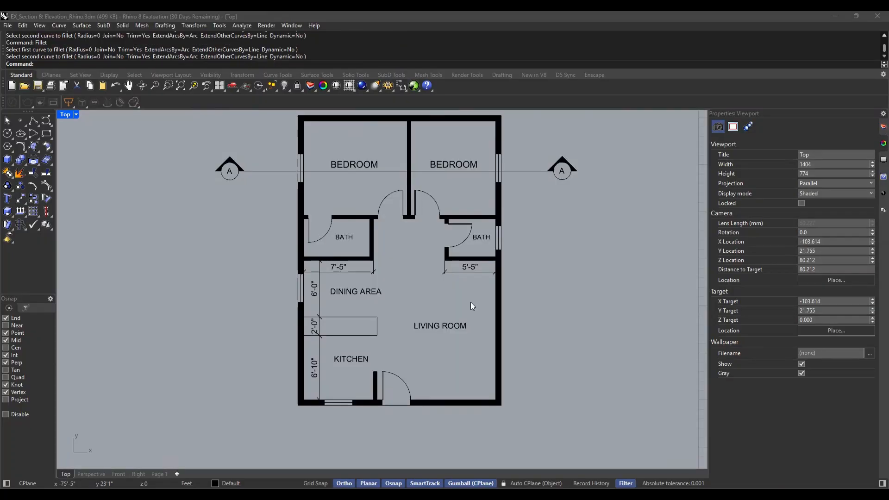
Set the Top viewport's display mode to Arctic
{"action": "scroll", "coordinate": [471, 302], "scroll_direction": "down", "scroll_amount": 3}
{"action": "scroll", "coordinate": [471, 299], "scroll_direction": "up", "scroll_amount": 3}
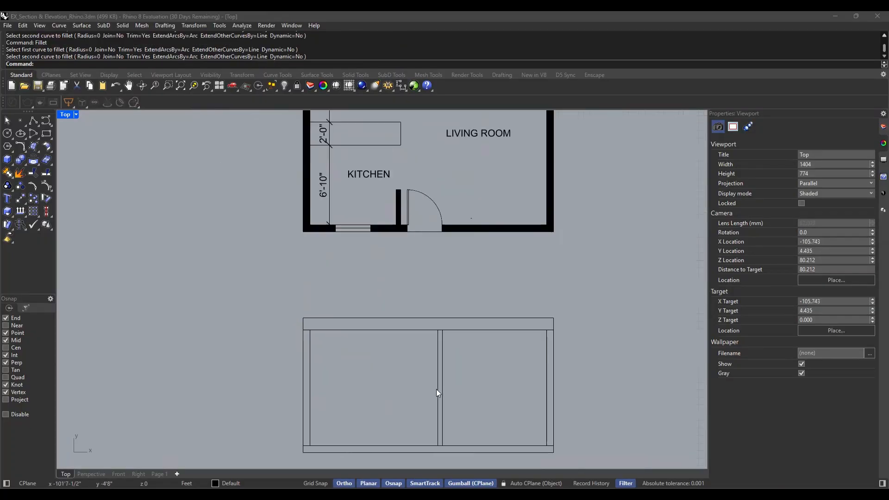
{"action": "left_click", "coordinate": [76, 115]}
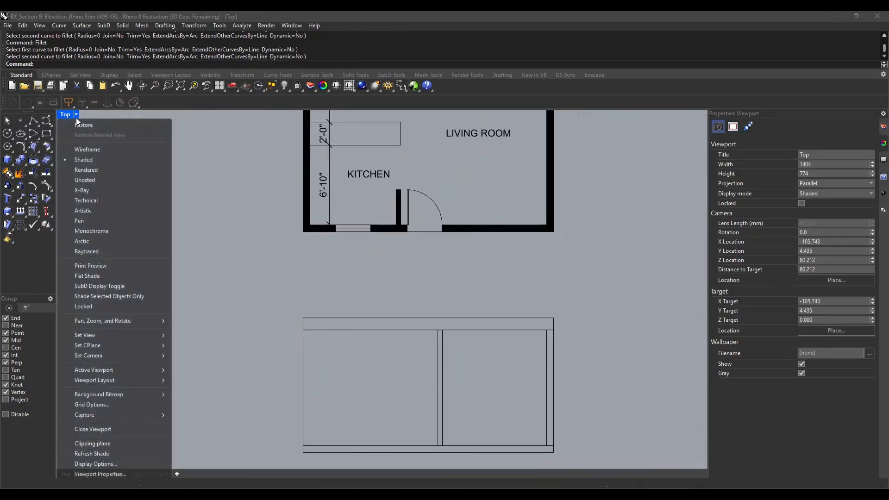
{"action": "left_click", "coordinate": [87, 245]}
Examine the cleaned section outline against the bedroom walls and windows cut by section line A in the floor plan
{"action": "scroll", "coordinate": [478, 284], "scroll_direction": "down", "scroll_amount": 3}
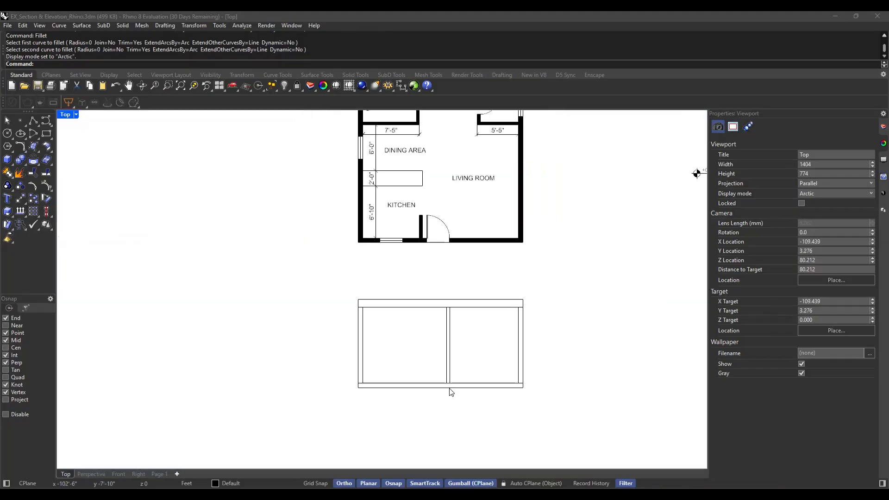
{"action": "scroll", "coordinate": [468, 371], "scroll_direction": "up", "scroll_amount": 3}
{"action": "scroll", "coordinate": [458, 325], "scroll_direction": "down", "scroll_amount": 3}
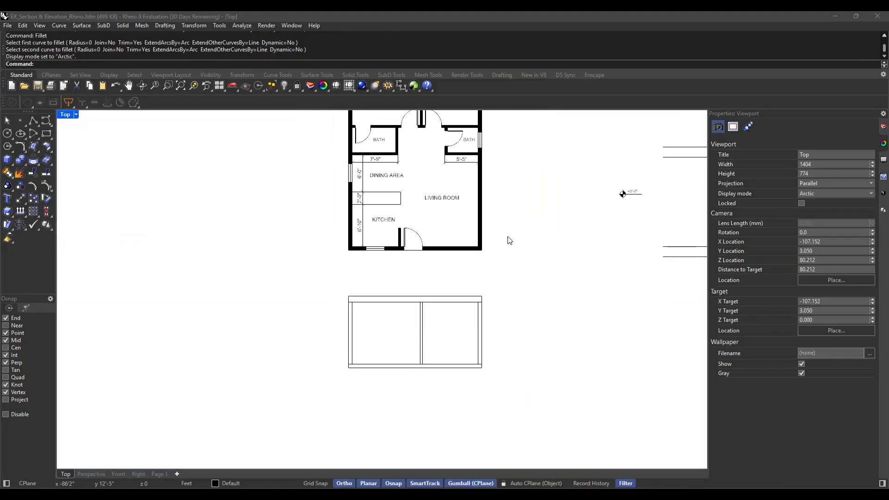
{"action": "scroll", "coordinate": [508, 240], "scroll_direction": "down", "scroll_amount": 3}
{"action": "scroll", "coordinate": [401, 164], "scroll_direction": "up", "scroll_amount": 3}
{"action": "scroll", "coordinate": [464, 157], "scroll_direction": "up", "scroll_amount": 3}
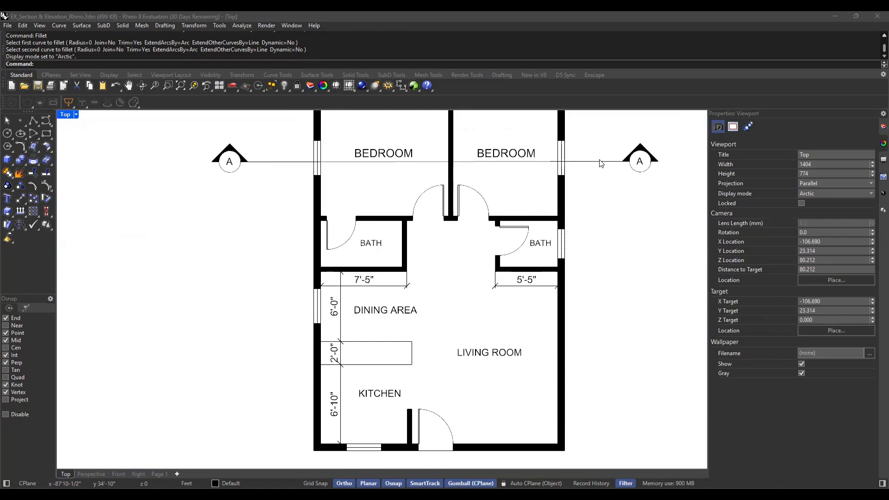
{"action": "scroll", "coordinate": [481, 162], "scroll_direction": "down", "scroll_amount": 3}
{"action": "scroll", "coordinate": [452, 355], "scroll_direction": "up", "scroll_amount": 2}
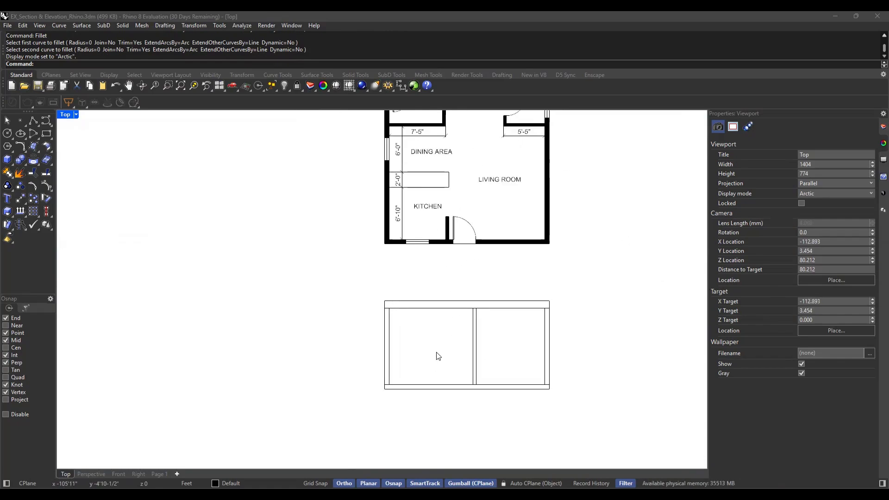
{"action": "scroll", "coordinate": [395, 400], "scroll_direction": "up", "scroll_amount": 3}
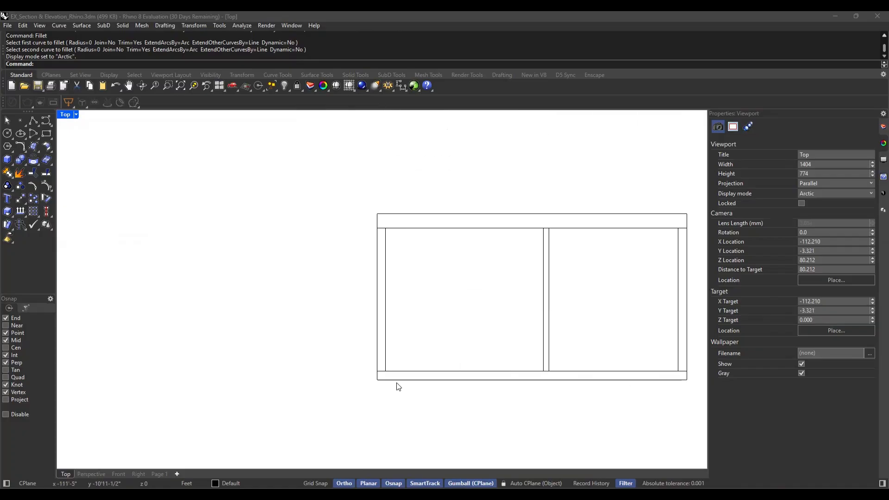
{"action": "scroll", "coordinate": [390, 378], "scroll_direction": "up", "scroll_amount": 2}
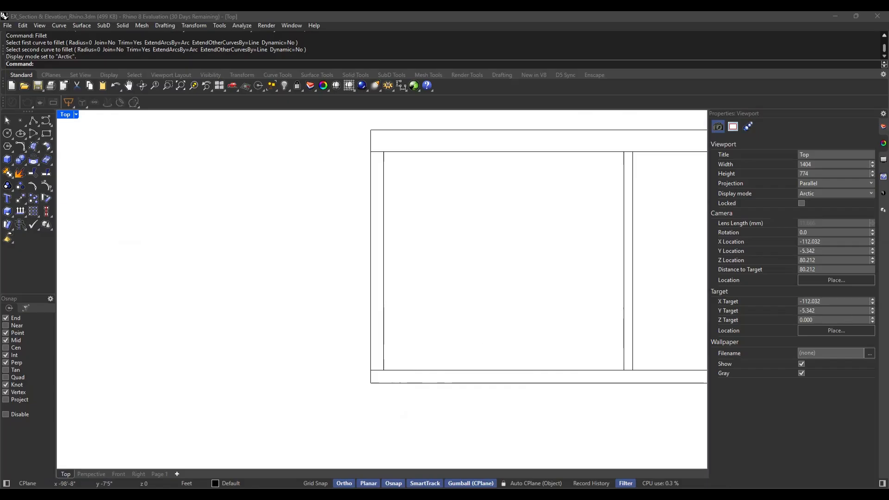
Offset the floor slab's upper line 3 ft upward to mark the window sill height
{"action": "scroll", "coordinate": [363, 341], "scroll_direction": "down", "scroll_amount": 2}
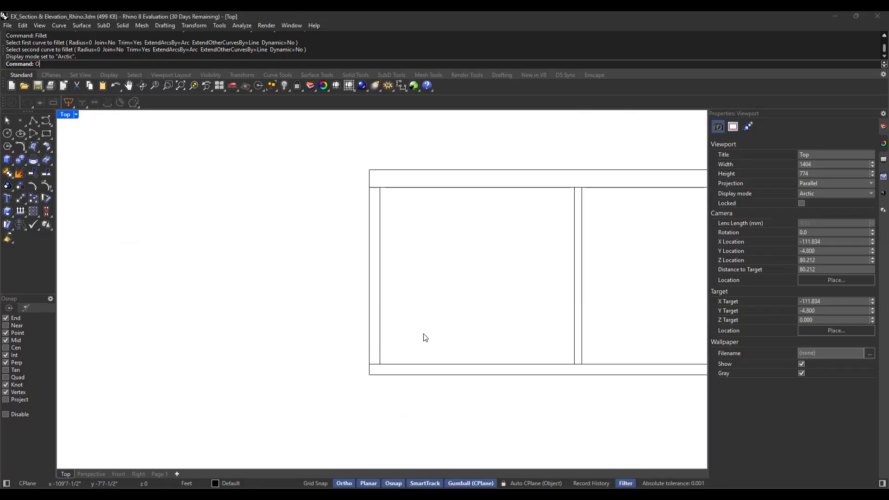
{"action": "type", "text": "ffset"}
{"action": "left_click", "coordinate": [423, 364]}
{"action": "key", "text": "Return"}
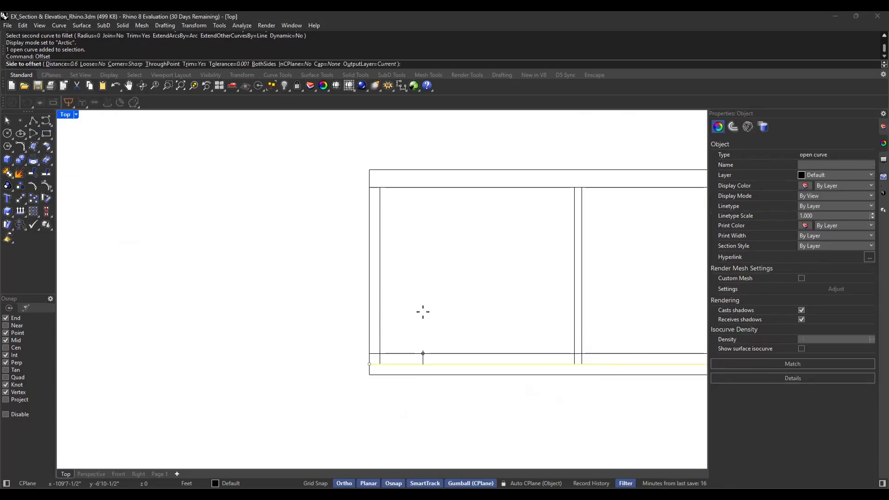
{"action": "left_click", "coordinate": [423, 311]}
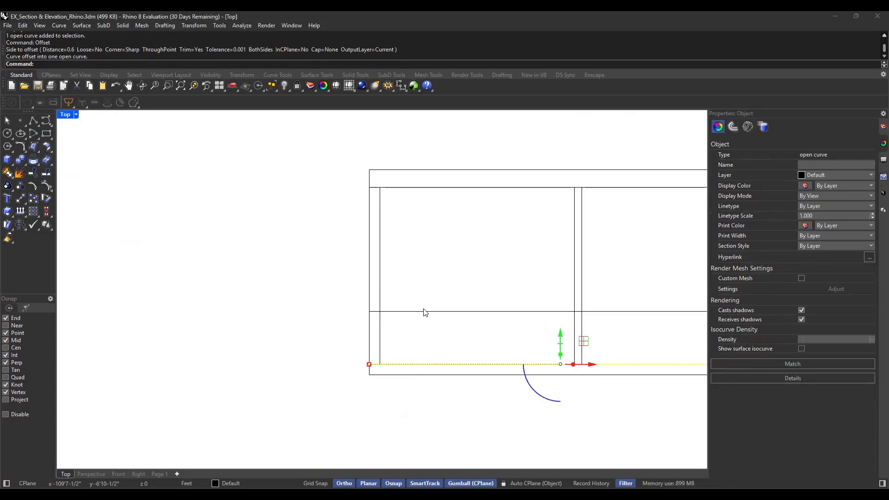
{"action": "left_click", "coordinate": [437, 337]}
{"action": "scroll", "coordinate": [335, 331], "scroll_direction": "down", "scroll_amount": 2}
{"action": "scroll", "coordinate": [395, 308], "scroll_direction": "up", "scroll_amount": 1}
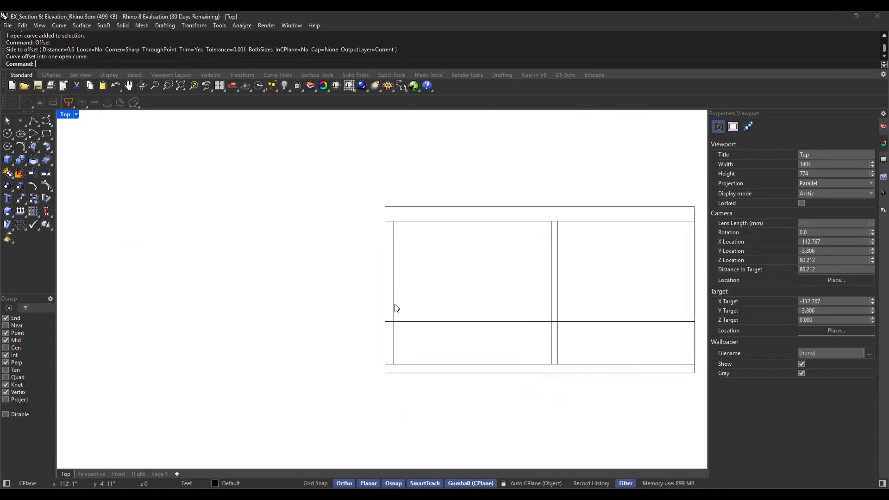
Offset the window sill line 5 ft upward to mark the window head height
{"action": "left_click", "coordinate": [413, 323]}
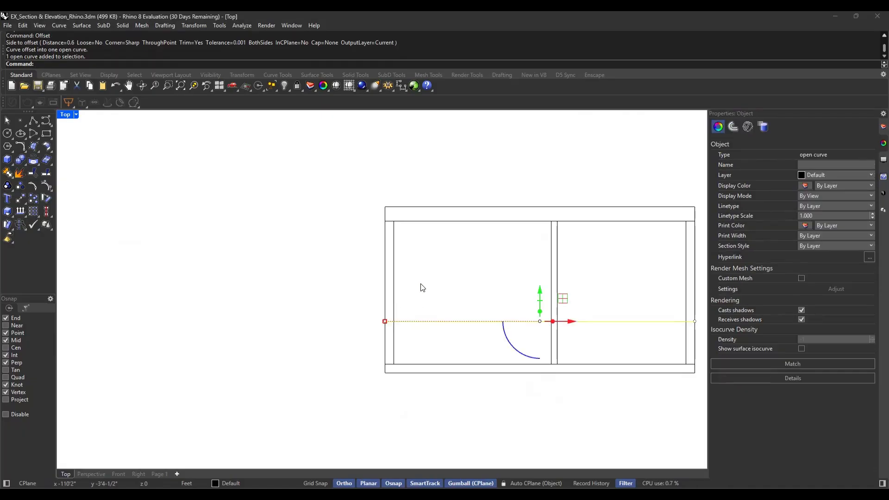
{"action": "key", "text": "Return"}
{"action": "type", "text": "5"}
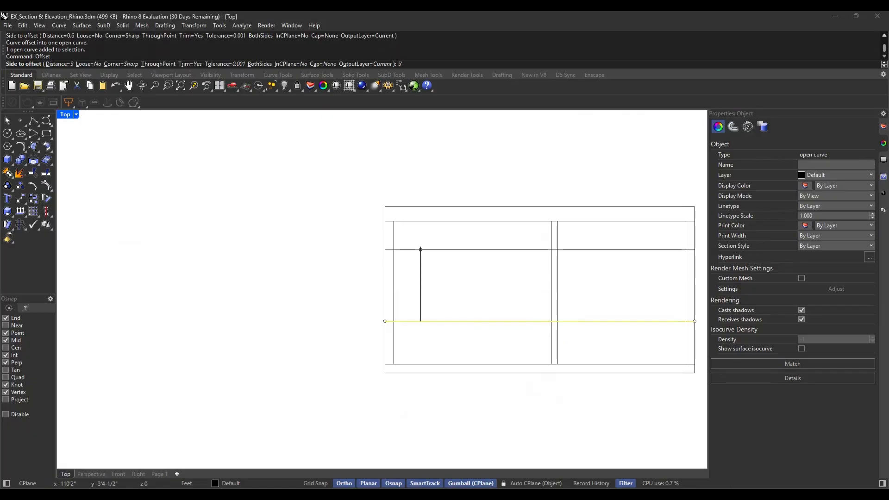
{"action": "key", "text": "Return"}
{"action": "key", "text": "Escape"}
{"action": "scroll", "coordinate": [401, 292], "scroll_direction": "down", "scroll_amount": 4}
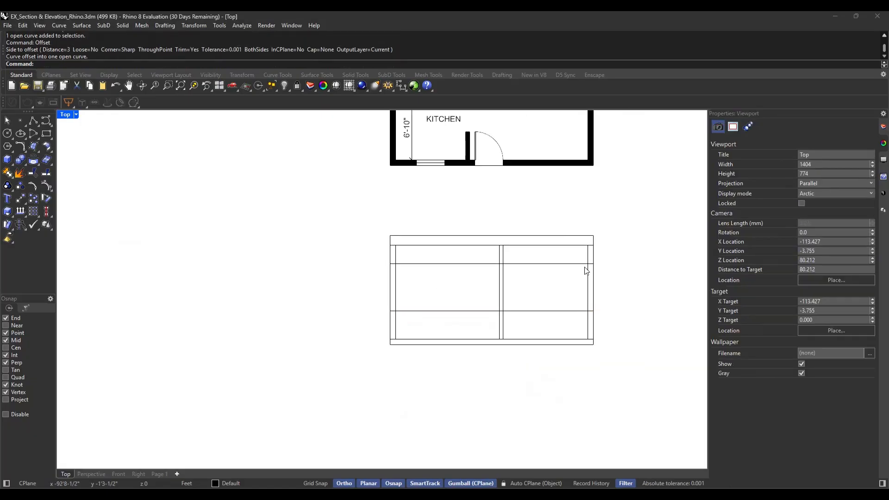
{"action": "scroll", "coordinate": [601, 273], "scroll_direction": "up", "scroll_amount": 2}
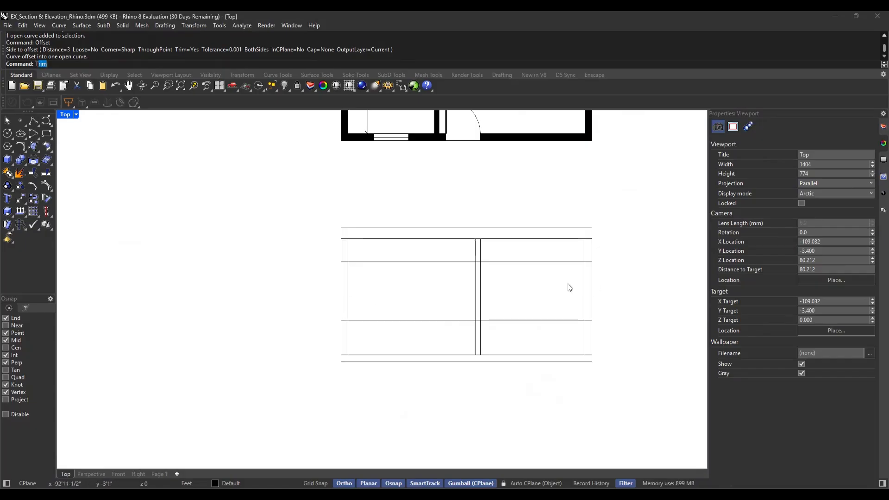
{"action": "key", "text": "Return"}
{"action": "left_click_drag", "start_coordinate": [650, 195], "coordinate": [229, 409]}
{"action": "key", "text": "Return"}
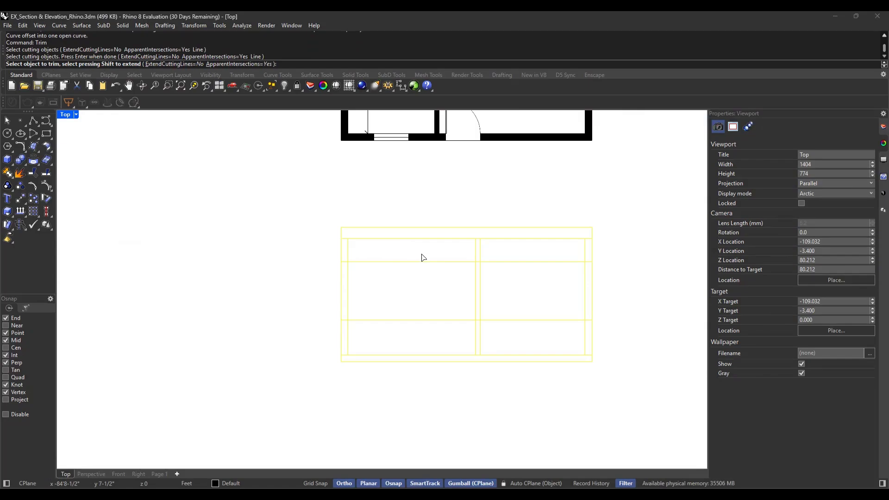
{"action": "left_click", "coordinate": [420, 254]}
{"action": "key", "text": "Escape"}
Switch the Top viewport's display mode to Shaded
{"action": "middle_click", "coordinate": [420, 255]}
{"action": "left_click", "coordinate": [419, 255]}
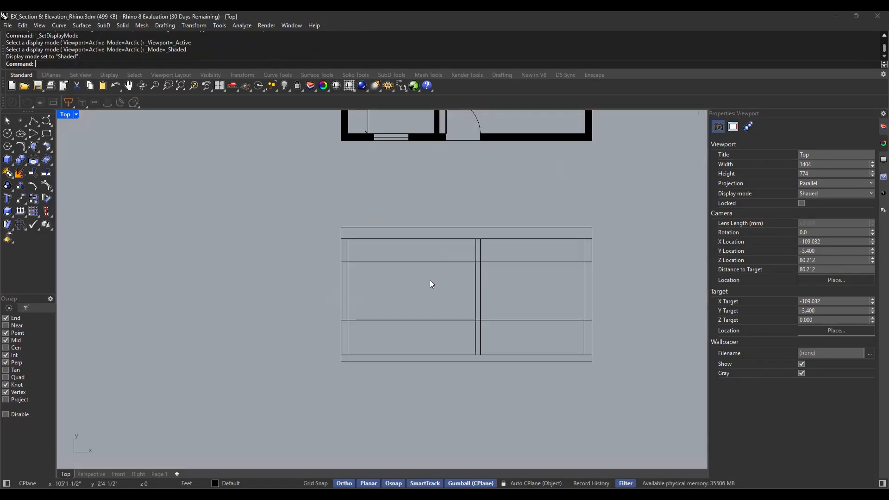
Trim the window sill and head lines out of both rooms and delete their leftover pieces inside the middle wall
{"action": "key", "text": "Return"}
{"action": "left_click_drag", "start_coordinate": [638, 210], "coordinate": [267, 414]}
{"action": "key", "text": "Return"}
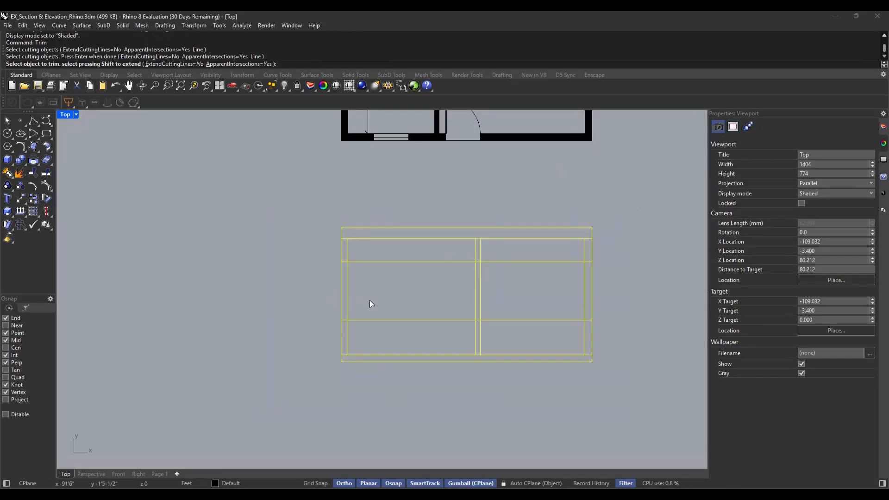
{"action": "left_click_drag", "start_coordinate": [408, 257], "coordinate": [387, 334]}
{"action": "left_click_drag", "start_coordinate": [551, 254], "coordinate": [521, 338]}
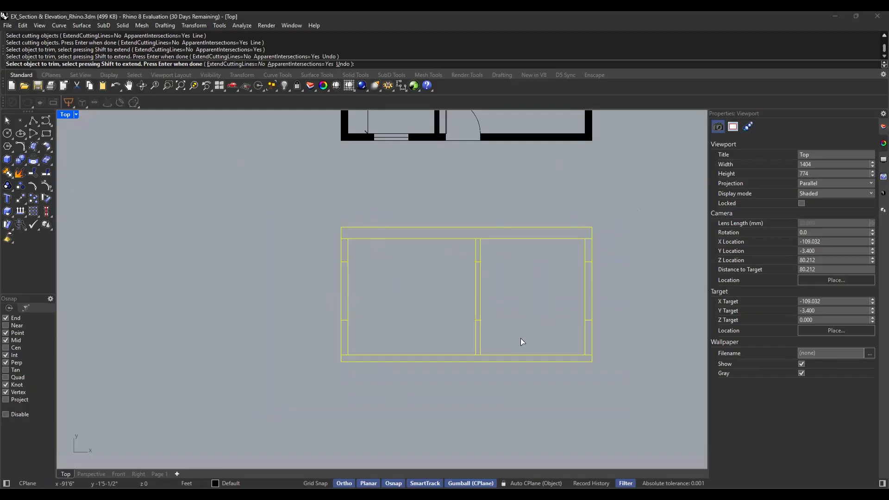
{"action": "key", "text": "Return"}
{"action": "left_click_drag", "start_coordinate": [445, 339], "coordinate": [527, 254]}
{"action": "key", "text": "Delete"}
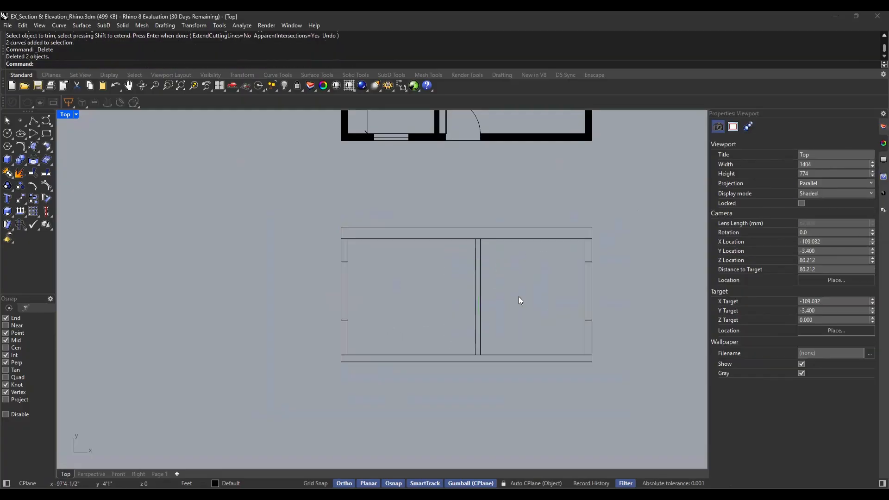
Examine the left bedroom window in the floor plan where section line A cuts through it
{"action": "scroll", "coordinate": [518, 297], "scroll_direction": "down", "scroll_amount": 2}
{"action": "right_click_drag", "start_coordinate": [477, 121], "coordinate": [465, 276]}
{"action": "right_click_drag", "start_coordinate": [450, 317], "coordinate": [437, 245]}
{"action": "scroll", "coordinate": [437, 271], "scroll_direction": "down", "scroll_amount": 4}
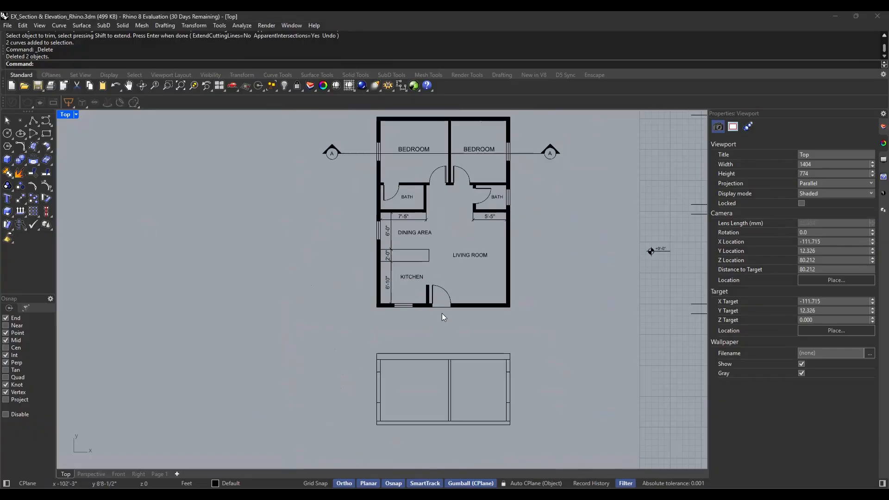
{"action": "right_click_drag", "start_coordinate": [442, 312], "coordinate": [435, 281]}
{"action": "right_click_drag", "start_coordinate": [424, 204], "coordinate": [434, 309]}
{"action": "scroll", "coordinate": [370, 214], "scroll_direction": "up", "scroll_amount": 5}
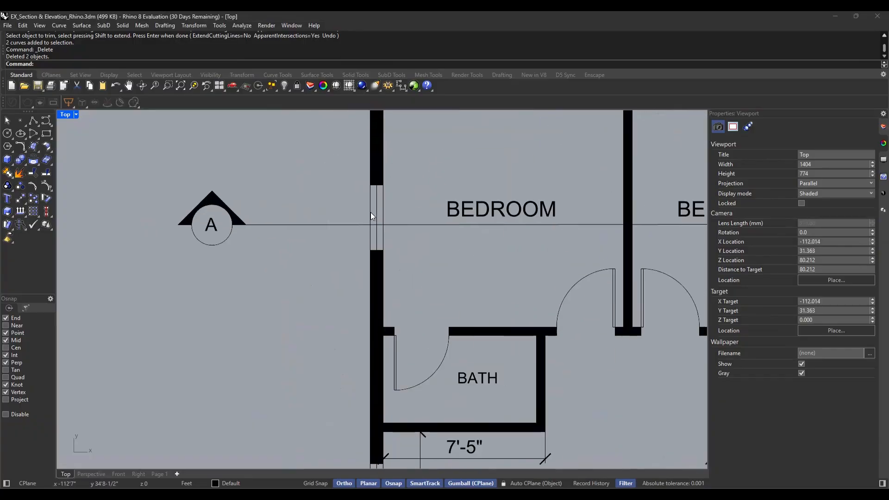
Draw a vertical line in the section's left window from the head line's midpoint to the sill line's midpoint
{"action": "type", "text": "line"}
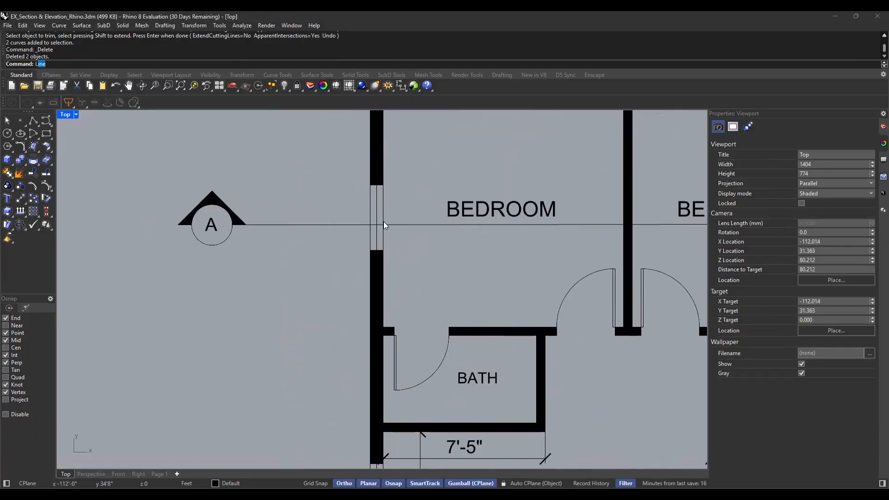
{"action": "key", "text": "Return"}
{"action": "scroll", "coordinate": [380, 223], "scroll_direction": "down", "scroll_amount": 5}
{"action": "scroll", "coordinate": [376, 347], "scroll_direction": "up", "scroll_amount": 6}
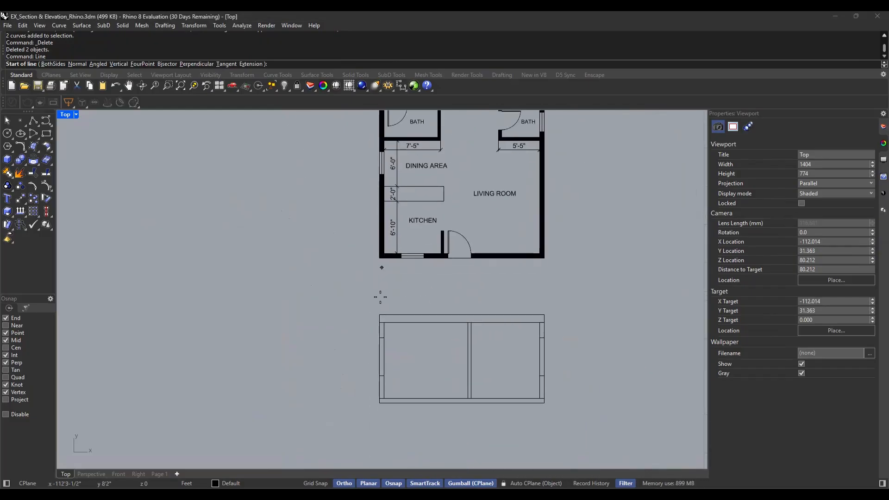
{"action": "right_click_drag", "start_coordinate": [439, 303], "coordinate": [423, 293]}
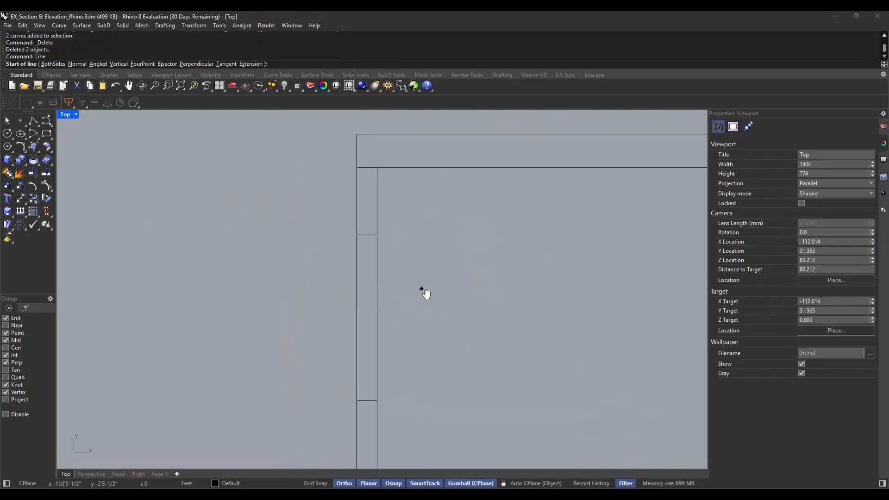
{"action": "left_click", "coordinate": [365, 234]}
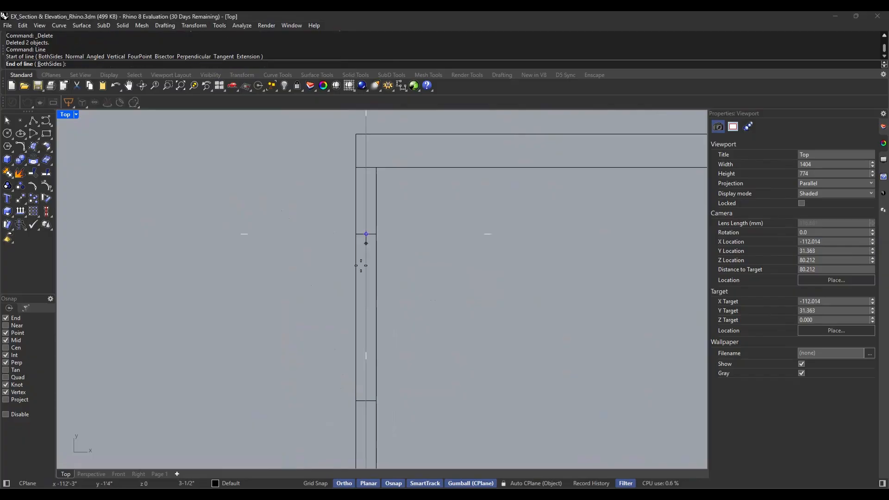
{"action": "left_click", "coordinate": [366, 400]}
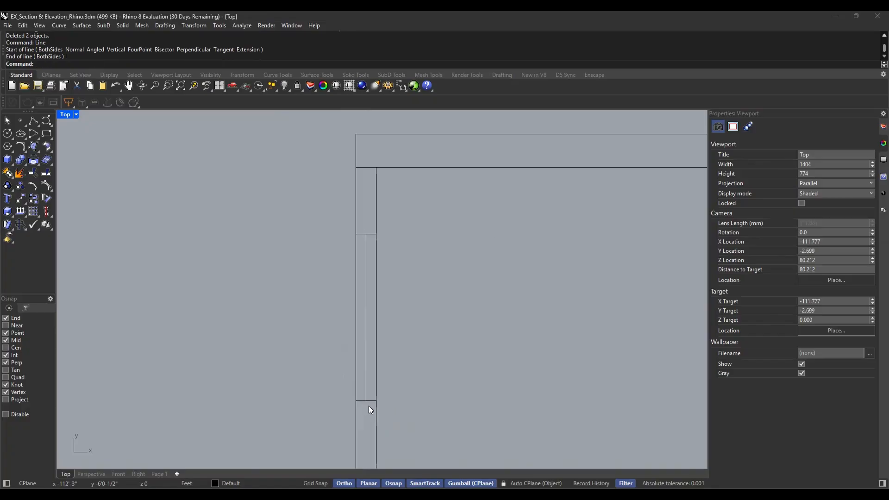
Draw a vertical line in the section's right window from the sill line's midpoint to the head line's midpoint
{"action": "scroll", "coordinate": [306, 323], "scroll_direction": "down", "scroll_amount": 10}
{"action": "scroll", "coordinate": [558, 318], "scroll_direction": "down", "scroll_amount": 4}
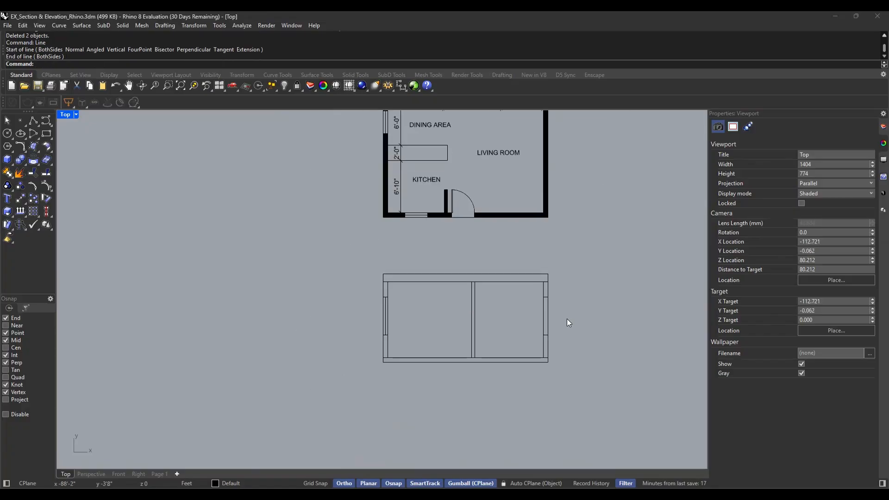
{"action": "scroll", "coordinate": [558, 318], "scroll_direction": "up", "scroll_amount": 8}
{"action": "key", "text": "space"}
{"action": "left_click", "coordinate": [536, 359]}
{"action": "scroll", "coordinate": [535, 272], "scroll_direction": "up", "scroll_amount": 3}
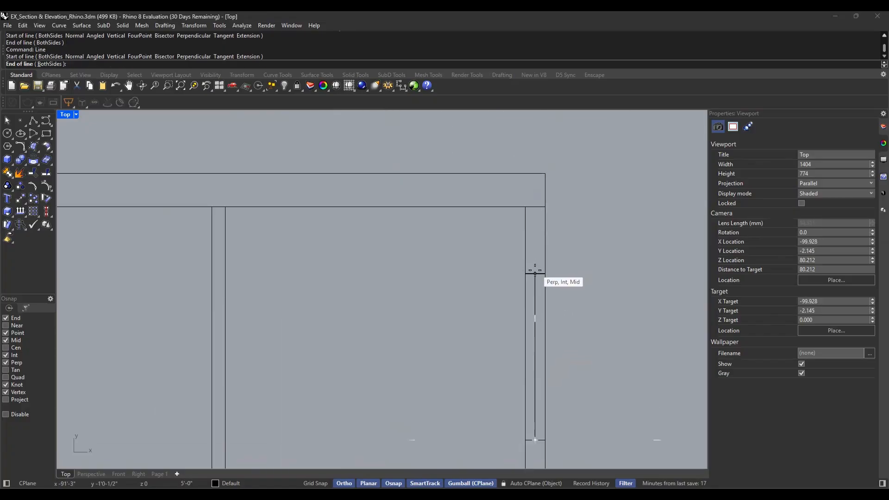
{"action": "left_click", "coordinate": [536, 275]}
{"action": "scroll", "coordinate": [338, 334], "scroll_direction": "down", "scroll_amount": 5}
{"action": "scroll", "coordinate": [378, 324], "scroll_direction": "up", "scroll_amount": 4}
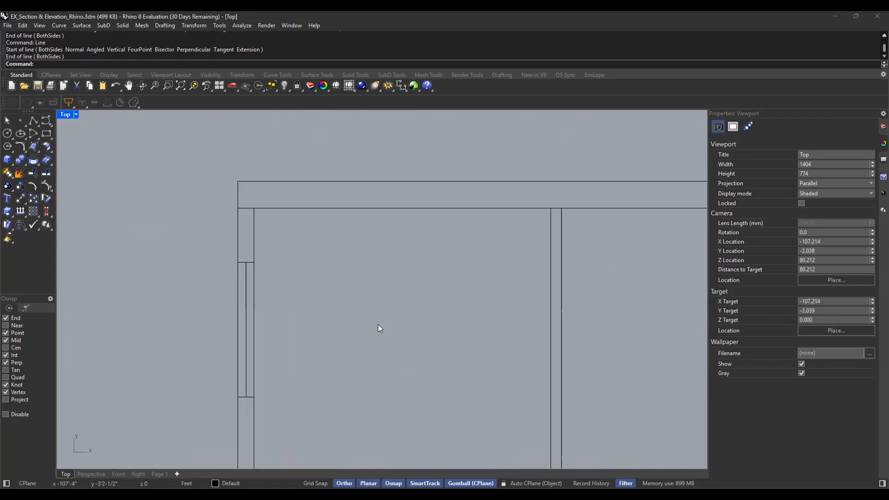
{"action": "scroll", "coordinate": [242, 299], "scroll_direction": "up", "scroll_amount": 2}
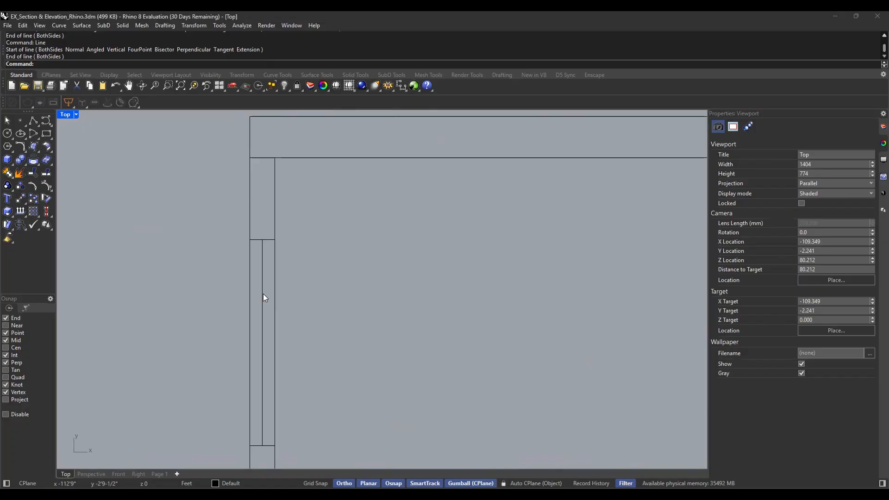
{"action": "type", "text": "ffset"}
{"action": "key", "text": "Return"}
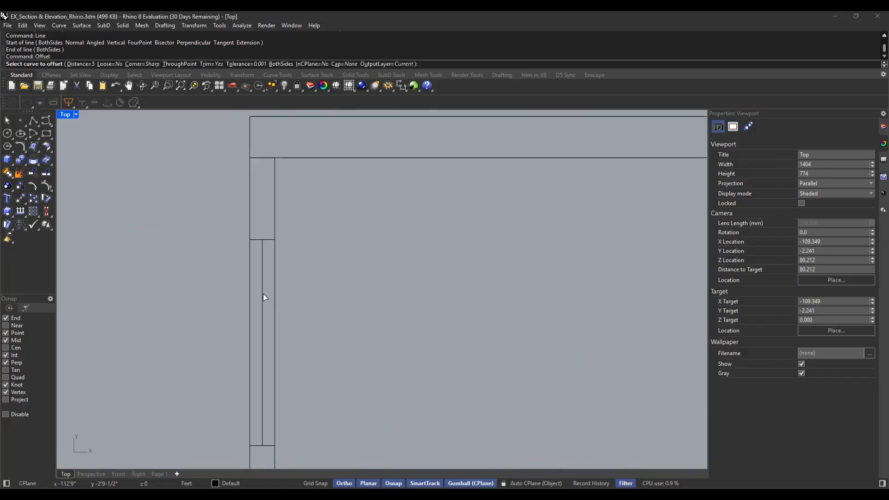
{"action": "left_click", "coordinate": [262, 299]}
{"action": "left_click", "coordinate": [345, 314]}
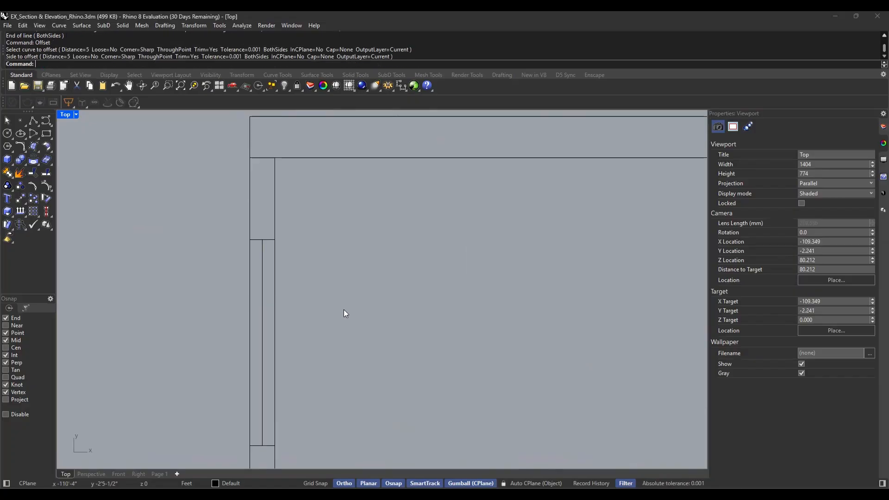
Offset the left window's centre line 0.1 ft to both sides to form the glazing frame
{"action": "left_click", "coordinate": [262, 307]}
{"action": "key", "text": "Return"}
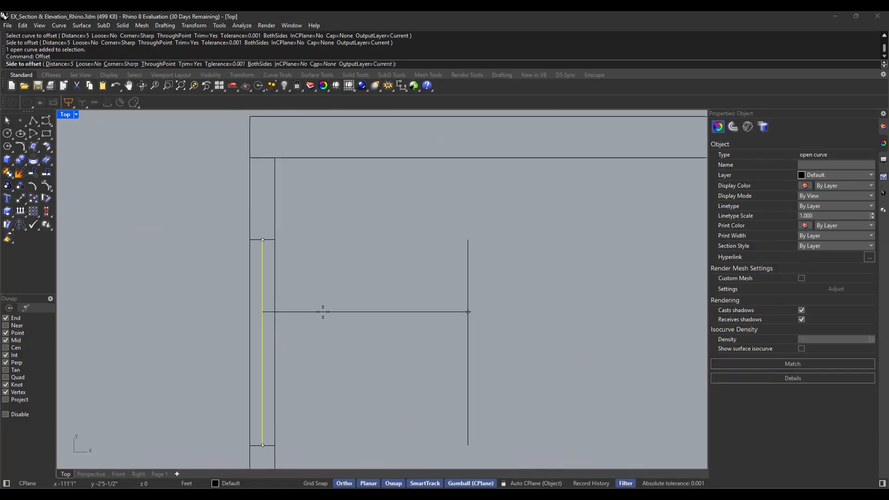
{"action": "type", "text": ".1"}
{"action": "key", "text": "Return"}
{"action": "left_click", "coordinate": [314, 313]}
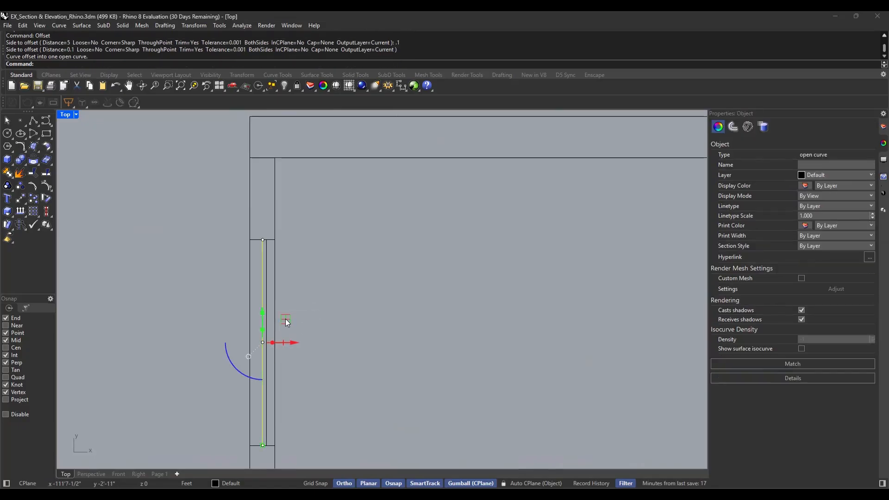
{"action": "left_click", "coordinate": [210, 144]}
{"action": "left_click", "coordinate": [262, 316]}
{"action": "scroll", "coordinate": [265, 318], "scroll_direction": "up", "scroll_amount": 3}
{"action": "key", "text": "Return"}
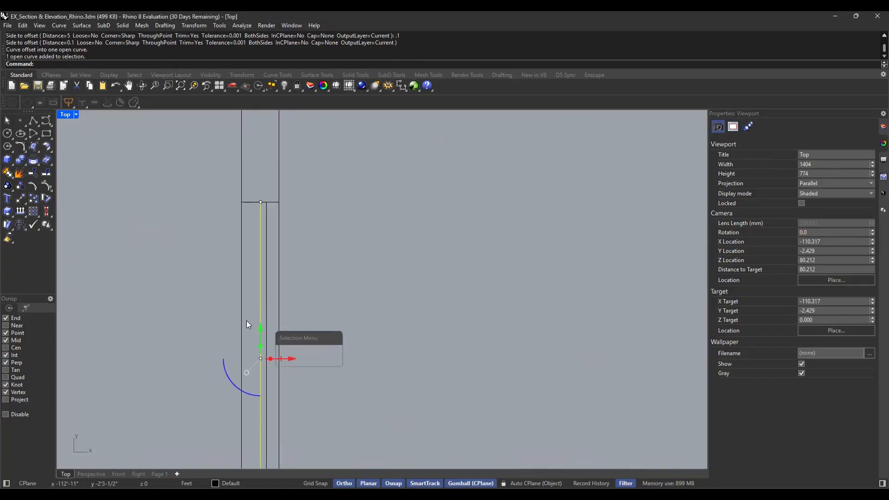
{"action": "left_click", "coordinate": [253, 317]}
{"action": "left_click", "coordinate": [220, 277]}
Offset the right window's centre line 0.1 ft to both sides
{"action": "scroll", "coordinate": [462, 277], "scroll_direction": "down", "scroll_amount": 5}
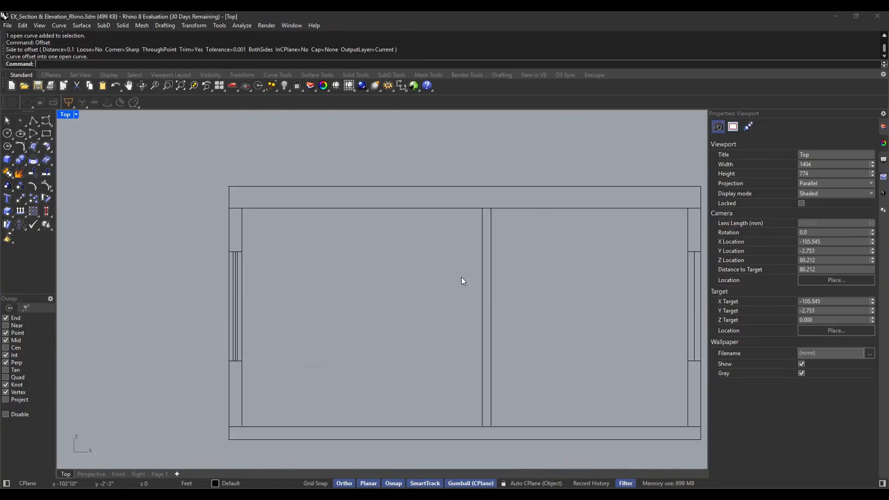
{"action": "scroll", "coordinate": [621, 331], "scroll_direction": "up", "scroll_amount": 5}
{"action": "left_click", "coordinate": [519, 301]}
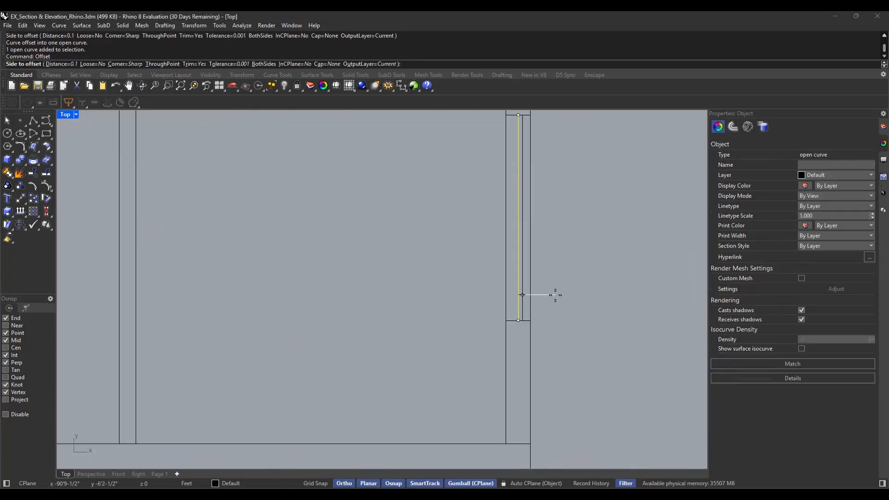
{"action": "left_click", "coordinate": [535, 296]}
{"action": "left_click", "coordinate": [518, 303]}
{"action": "key", "text": "Return"}
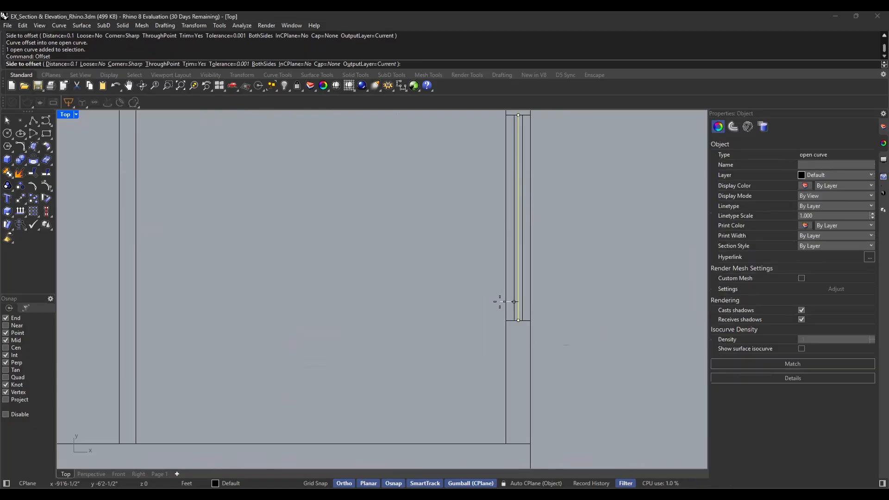
{"action": "left_click", "coordinate": [494, 301]}
{"action": "left_click", "coordinate": [490, 300]}
{"action": "scroll", "coordinate": [559, 285], "scroll_direction": "down", "scroll_amount": 5}
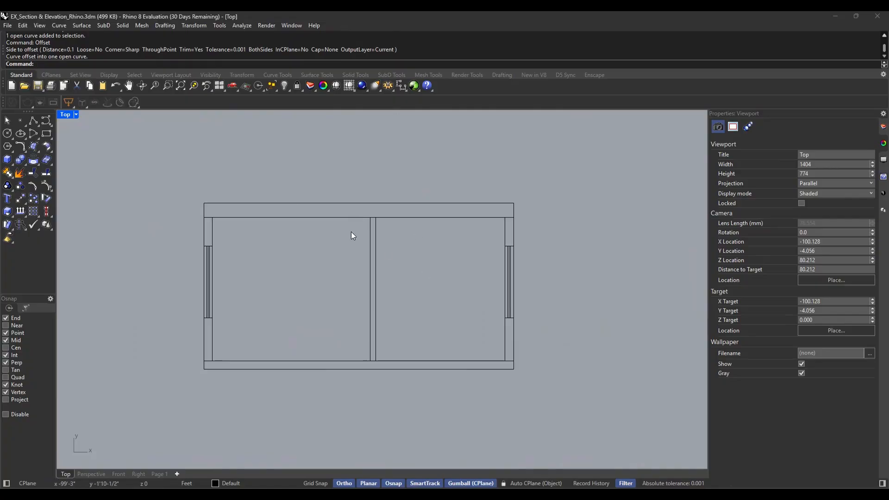
{"action": "right_click_drag", "start_coordinate": [297, 256], "coordinate": [298, 280]}
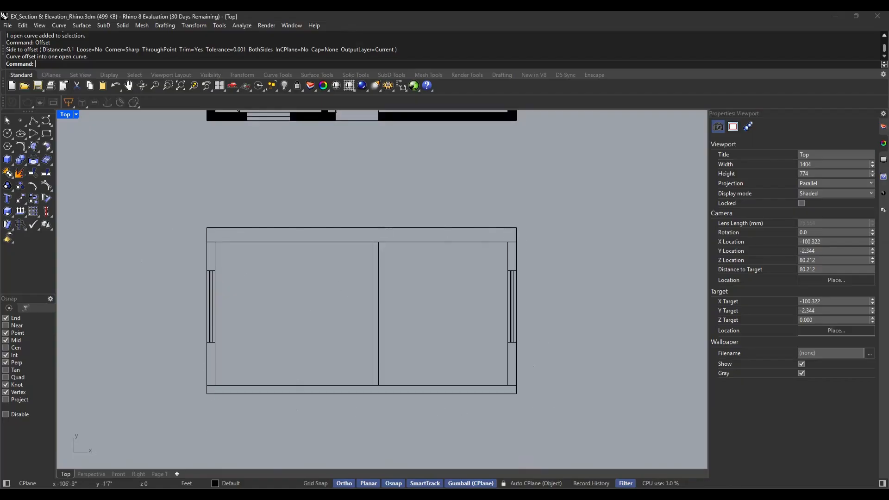
{"action": "type", "text": "Hatch"}
{"action": "key", "text": "Return"}
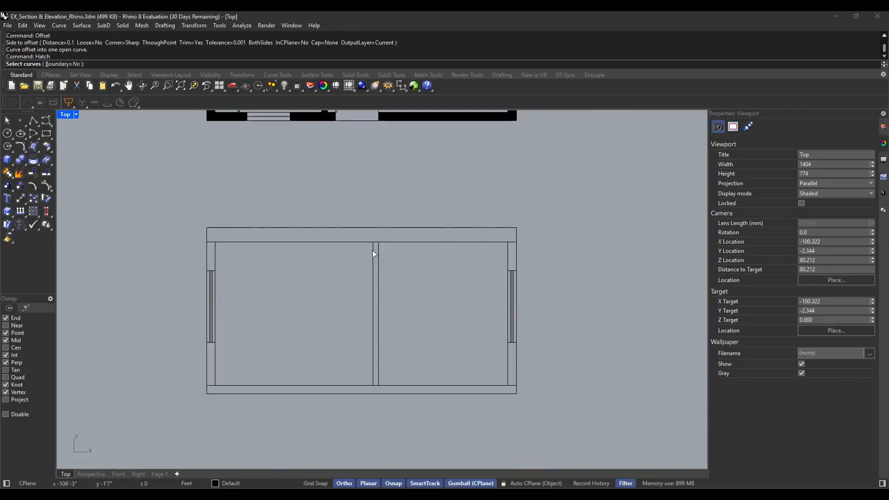
{"action": "key", "text": "Escape"}
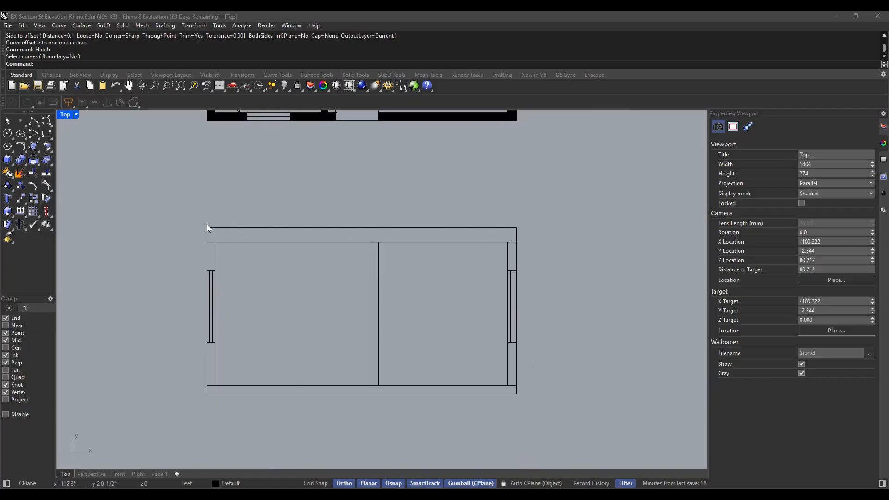
Draw a rectangle over the roof slab from its upper left corner to its lower right corner
{"action": "type", "text": "Rectangle"}
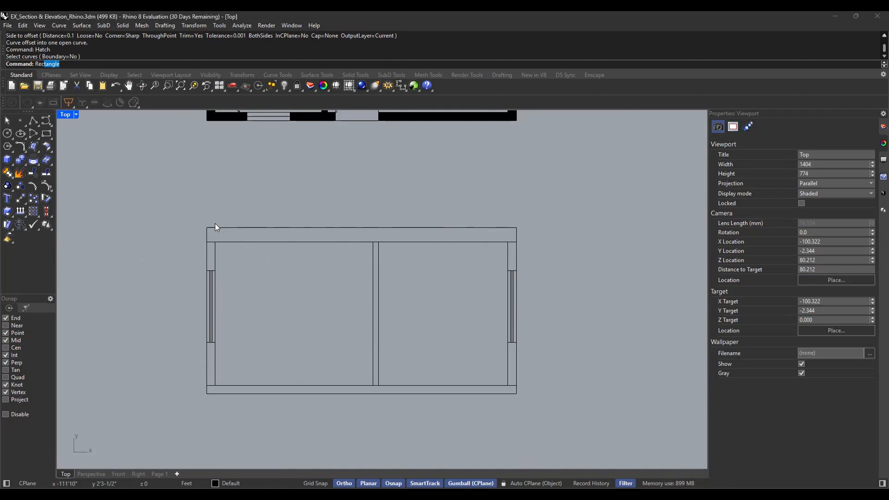
{"action": "key", "text": "Return"}
{"action": "left_click", "coordinate": [207, 227]}
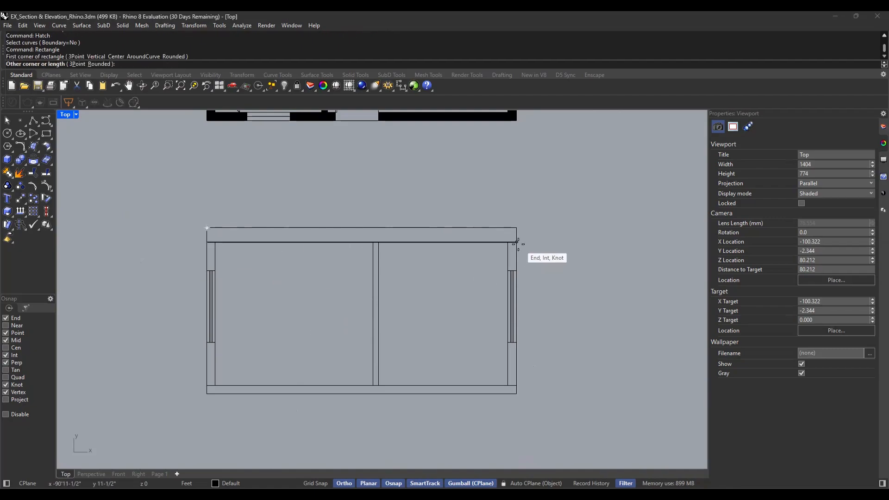
{"action": "left_click", "coordinate": [516, 242]}
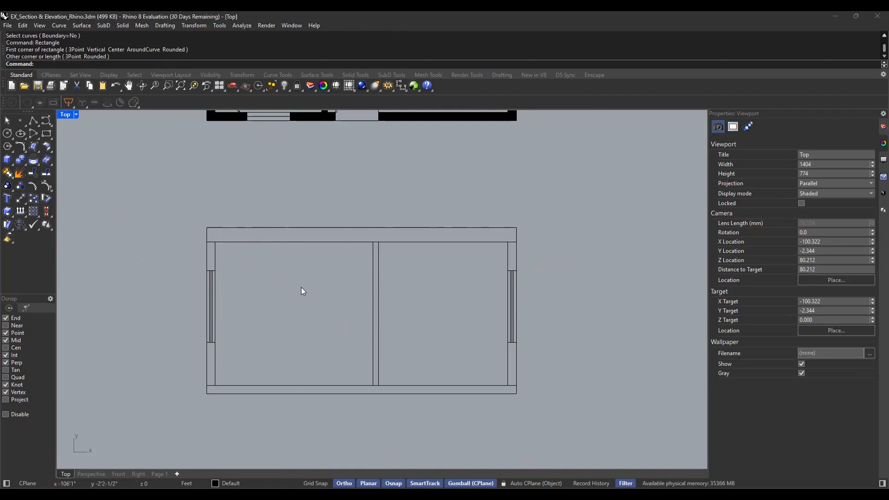
Hatch the roof slab rectangle with the Solid pattern
{"action": "type", "text": "hatch"}
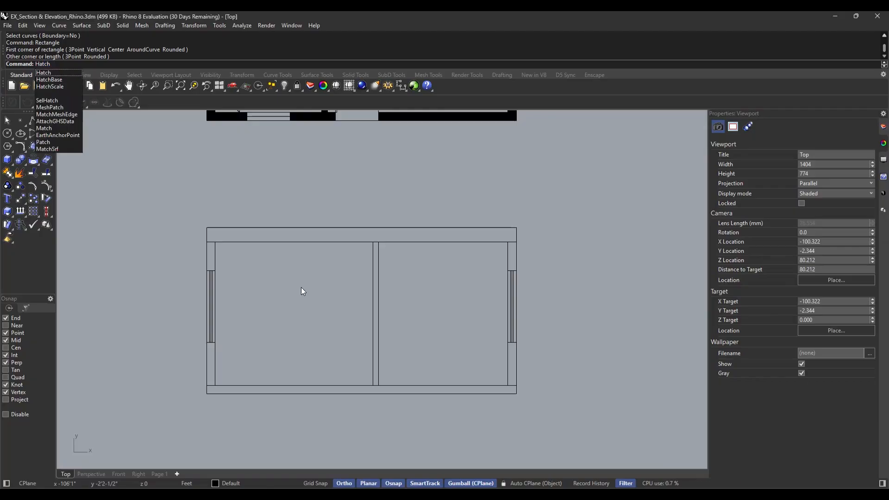
{"action": "key", "text": "Return"}
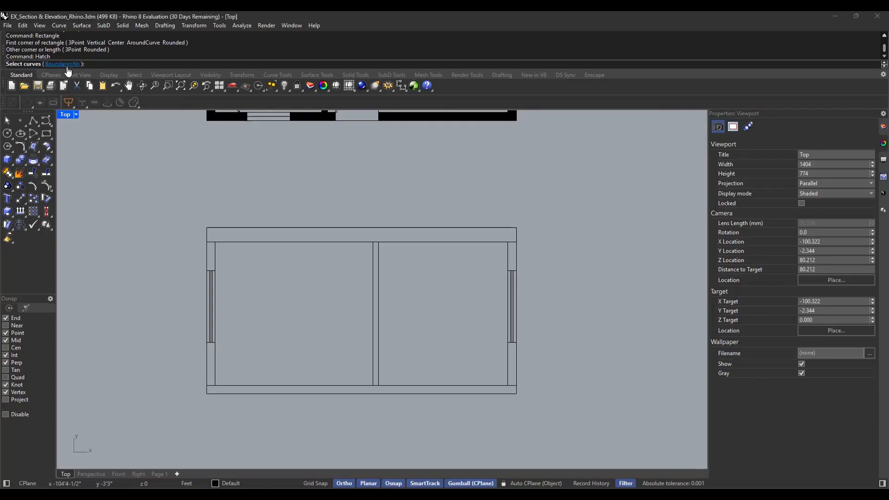
{"action": "left_click", "coordinate": [271, 242]}
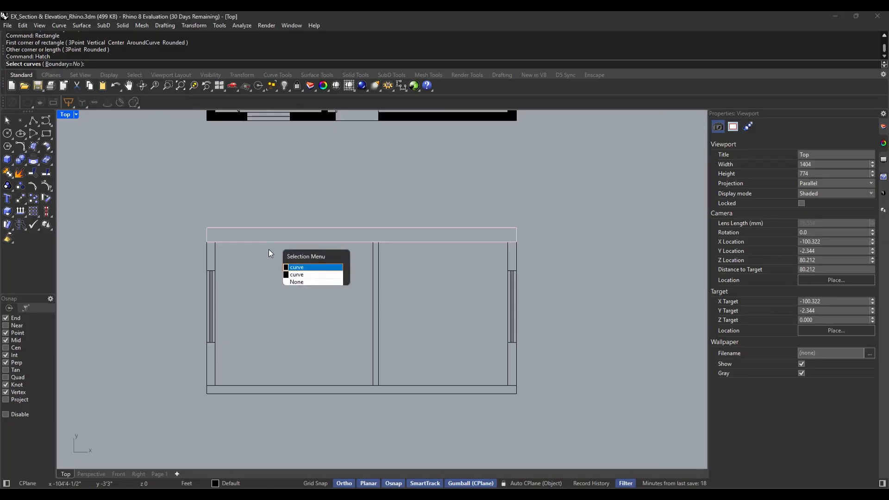
{"action": "left_click", "coordinate": [303, 268]}
{"action": "key", "text": "Return"}
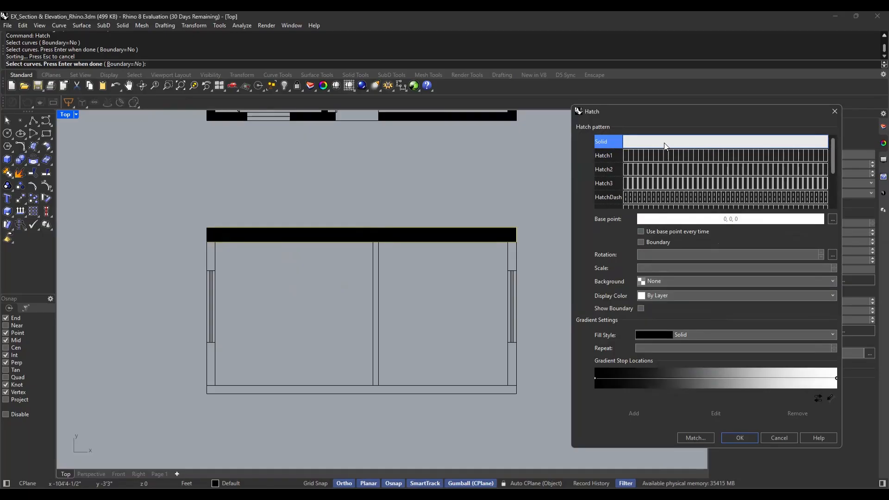
{"action": "left_click", "coordinate": [742, 440]}
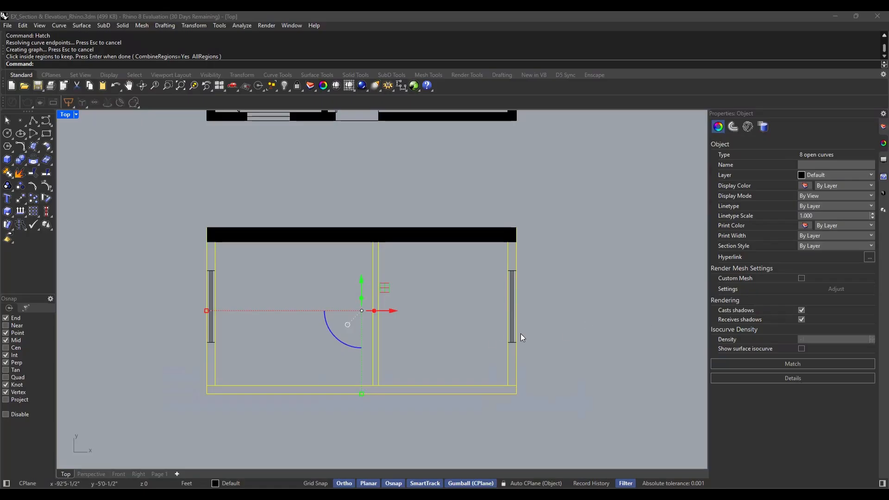
Hatch the floor slab and the walls of the section with the Solid pattern, switching the hatch's Boundary option
{"action": "left_click", "coordinate": [272, 272]}
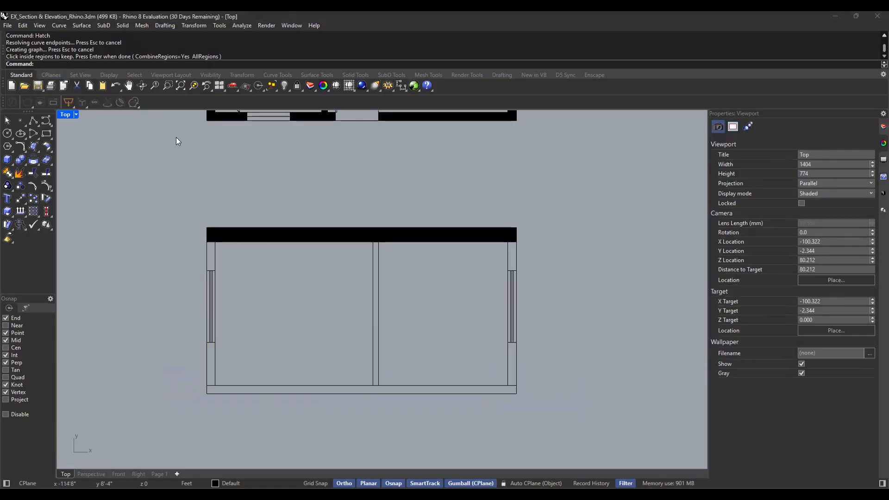
{"action": "key", "text": "Return"}
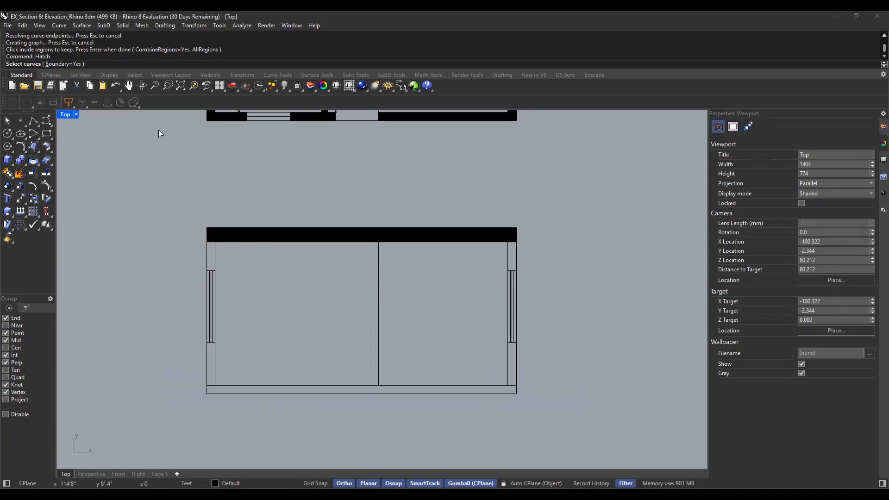
{"action": "left_click", "coordinate": [58, 64]}
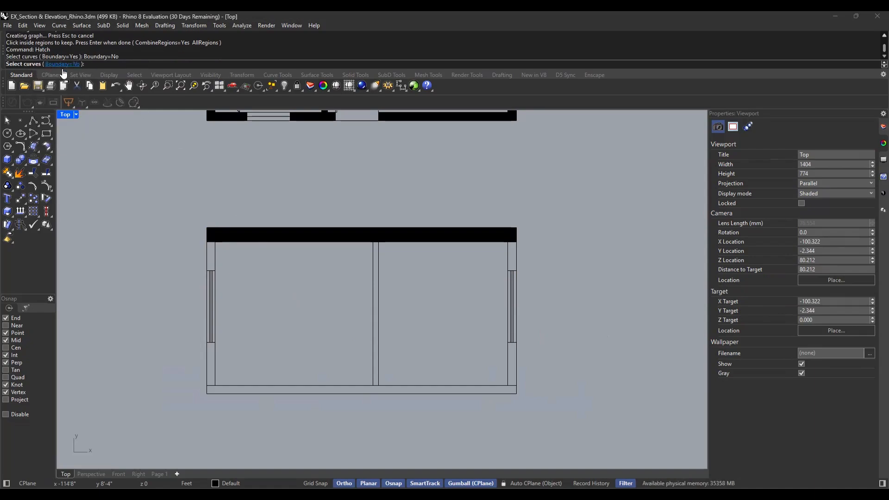
{"action": "mouse_move", "coordinate": [584, 371]}
{"action": "left_mouse_down"}
{"action": "mouse_move", "coordinate": [173, 415]}
{"action": "mouse_move", "coordinate": [128, 430]}
{"action": "left_mouse_up"}
{"action": "key", "text": "Return"}
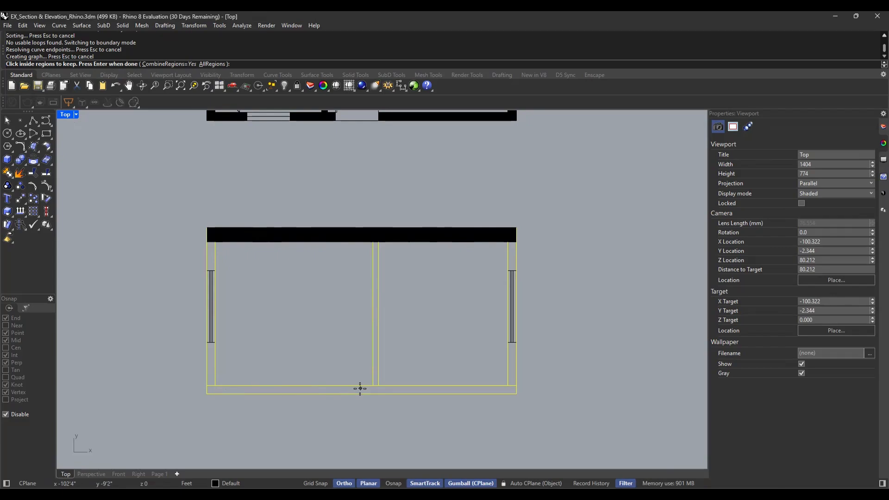
{"action": "left_click", "coordinate": [361, 388]}
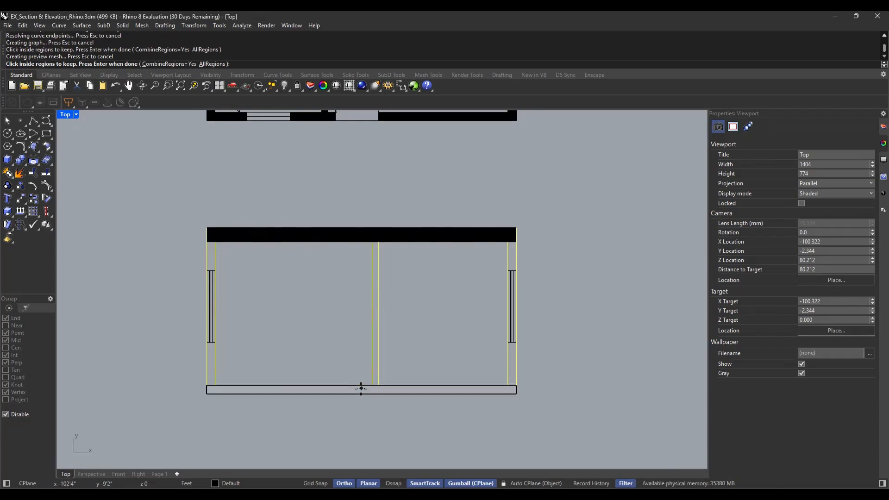
{"action": "key", "text": "Return"}
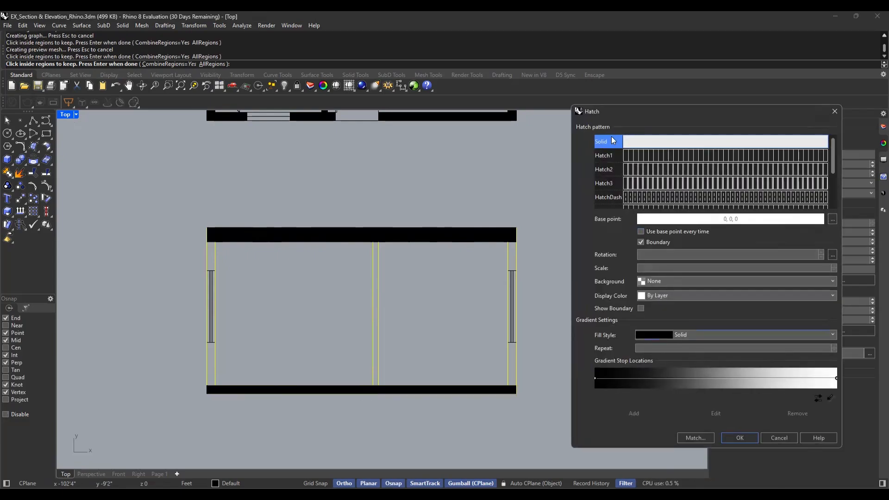
{"action": "left_click", "coordinate": [740, 438]}
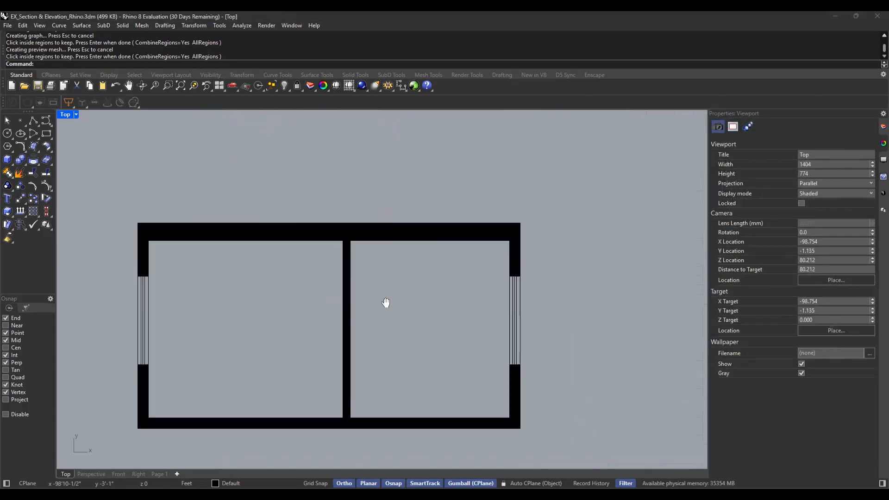
Examine the hatched section and the level markers beside the floor plan
{"action": "right_click_drag", "start_coordinate": [394, 314], "coordinate": [397, 289]}
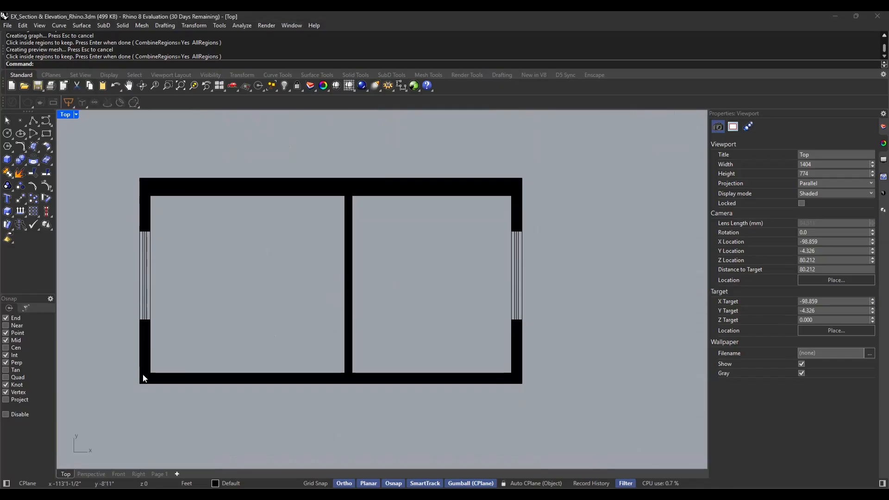
{"action": "scroll", "coordinate": [295, 359], "scroll_direction": "down", "scroll_amount": 4}
{"action": "right_click_drag", "start_coordinate": [551, 274], "coordinate": [329, 299]}
{"action": "scroll", "coordinate": [330, 310], "scroll_direction": "down", "scroll_amount": 4}
{"action": "right_click_drag", "start_coordinate": [469, 286], "coordinate": [397, 299]}
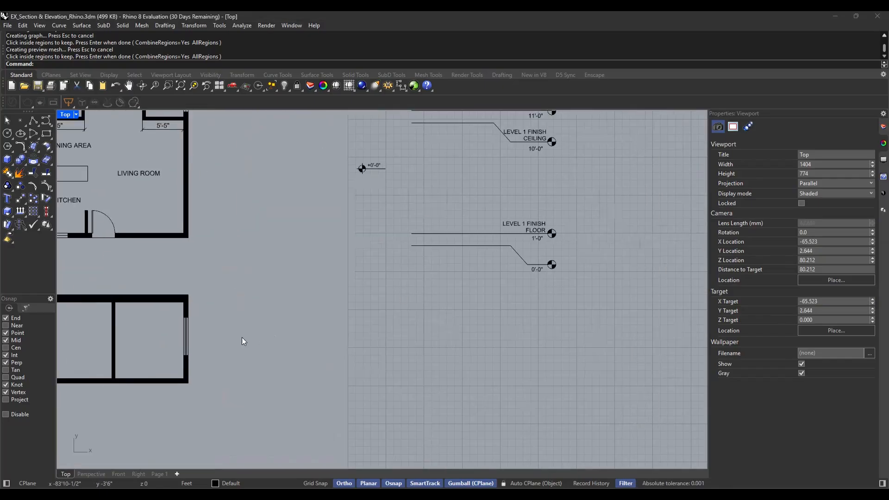
{"action": "right_click_drag", "start_coordinate": [218, 349], "coordinate": [289, 342]}
{"action": "scroll", "coordinate": [258, 369], "scroll_direction": "up", "scroll_amount": 2}
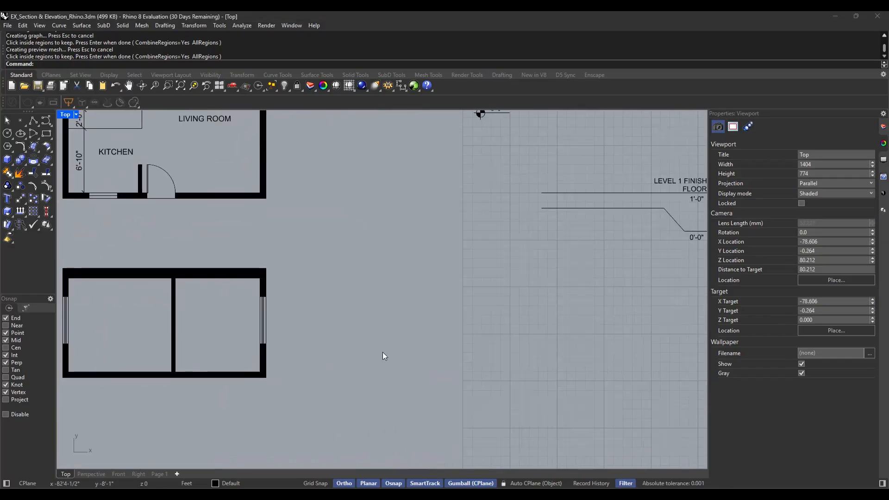
{"action": "right_click_drag", "start_coordinate": [462, 323], "coordinate": [402, 332]}
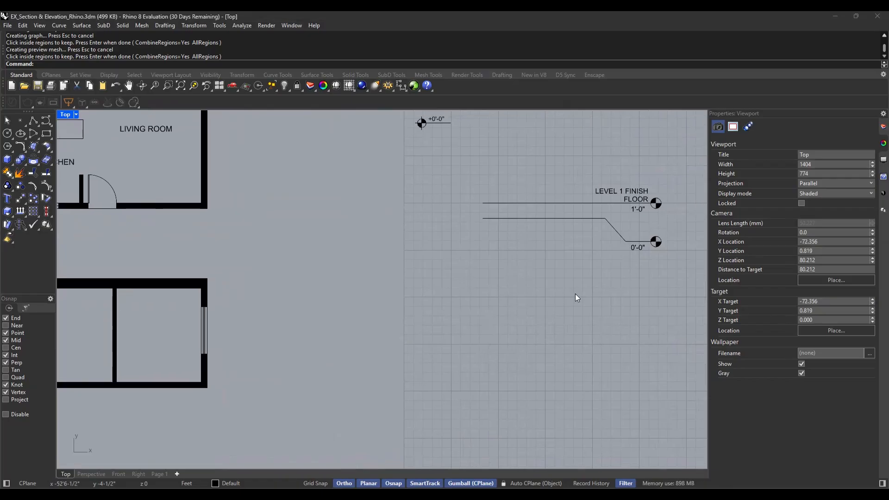
{"action": "right_click_drag", "start_coordinate": [518, 327], "coordinate": [465, 343]}
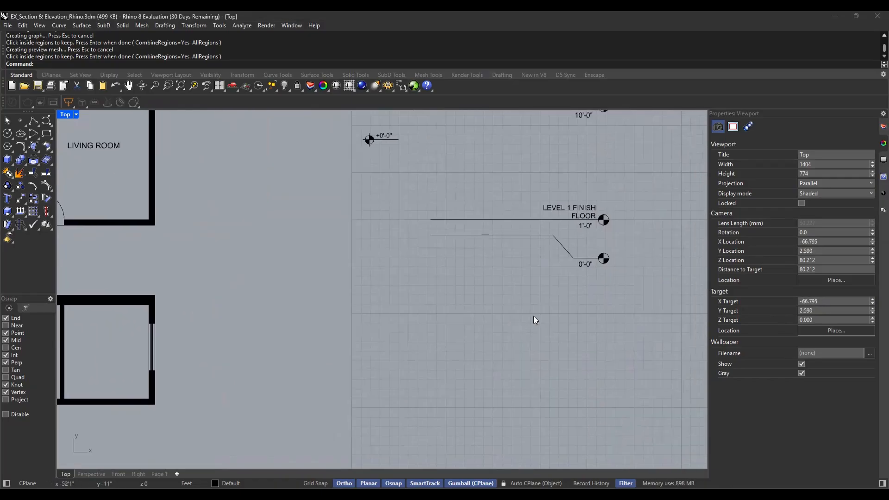
{"action": "right_click_drag", "start_coordinate": [604, 325], "coordinate": [528, 409]}
{"action": "right_click_drag", "start_coordinate": [641, 255], "coordinate": [616, 298]}
{"action": "scroll", "coordinate": [573, 230], "scroll_direction": "down", "scroll_amount": 1}
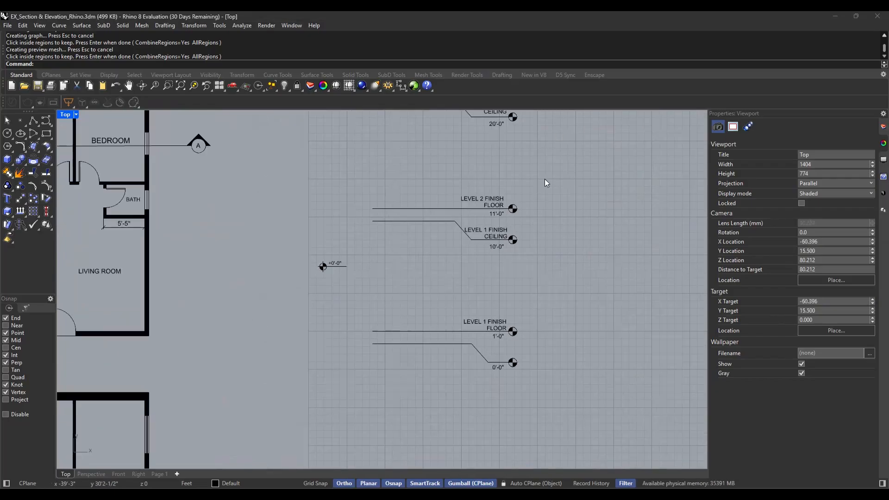
{"action": "left_click_drag", "start_coordinate": [545, 177], "coordinate": [403, 384]}
{"action": "left_click", "coordinate": [522, 180]}
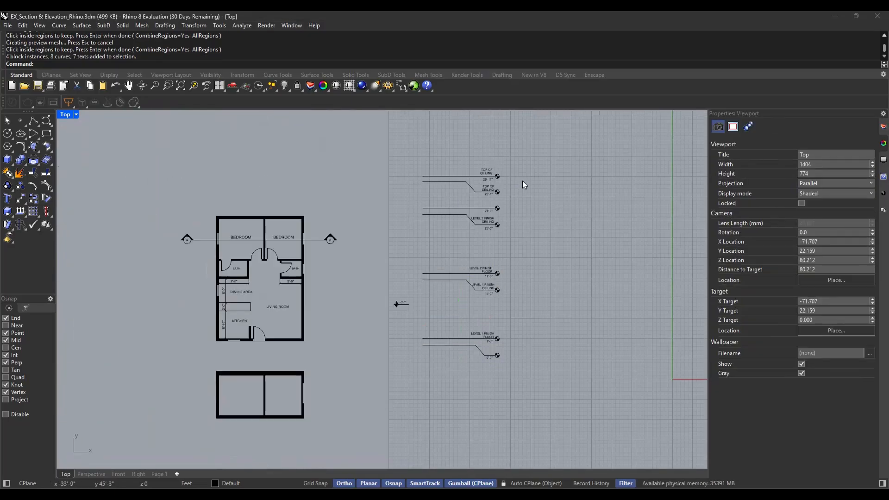
Examine the level 1 and level 2 floor and ceiling markers in detail and compare them with the section
{"action": "scroll", "coordinate": [491, 343], "scroll_direction": "up", "scroll_amount": 8}
{"action": "right_click_drag", "start_coordinate": [475, 319], "coordinate": [468, 337]}
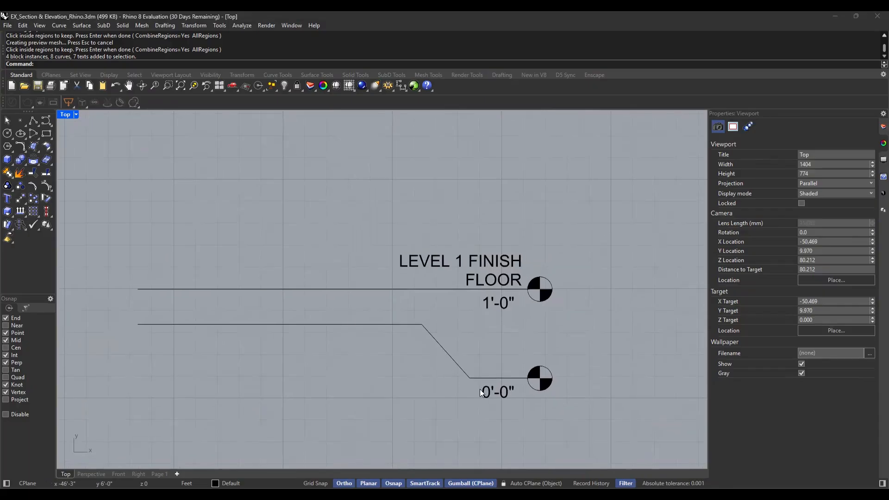
{"action": "right_click_drag", "start_coordinate": [442, 316], "coordinate": [454, 358]}
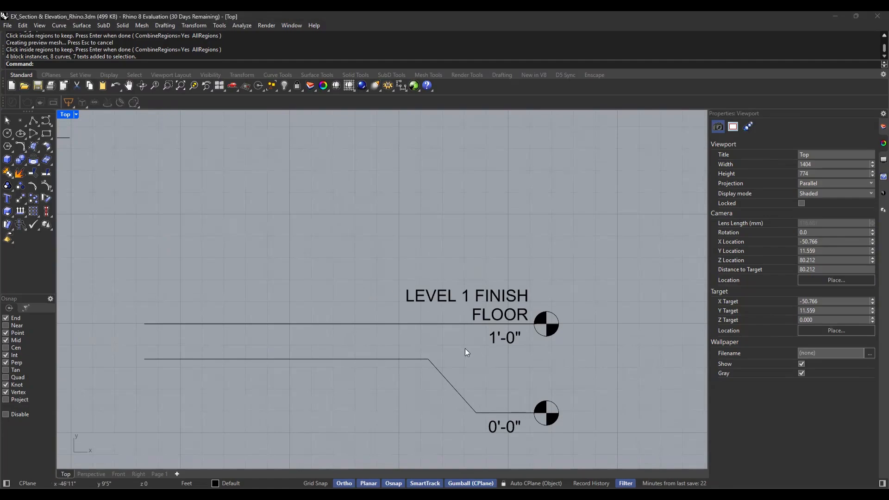
{"action": "scroll", "coordinate": [492, 364], "scroll_direction": "down", "scroll_amount": 1}
{"action": "scroll", "coordinate": [470, 346], "scroll_direction": "up", "scroll_amount": 1}
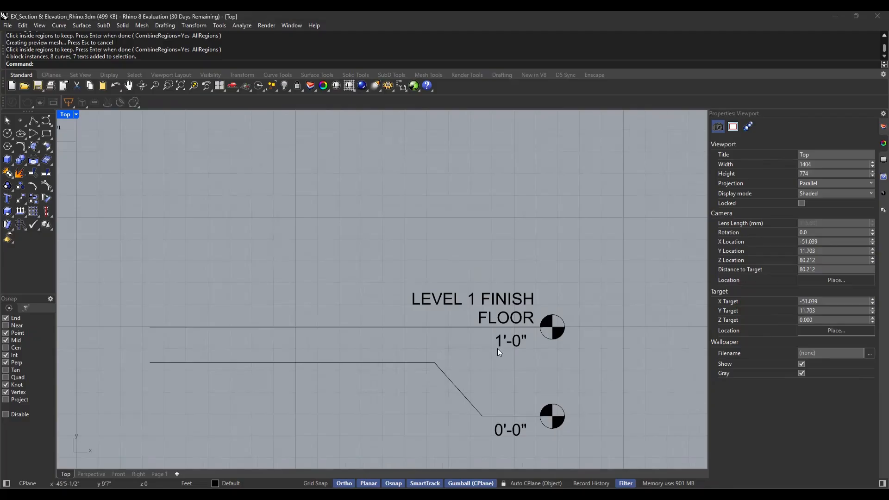
{"action": "scroll", "coordinate": [497, 354], "scroll_direction": "down", "scroll_amount": 1}
{"action": "scroll", "coordinate": [495, 345], "scroll_direction": "down", "scroll_amount": 1}
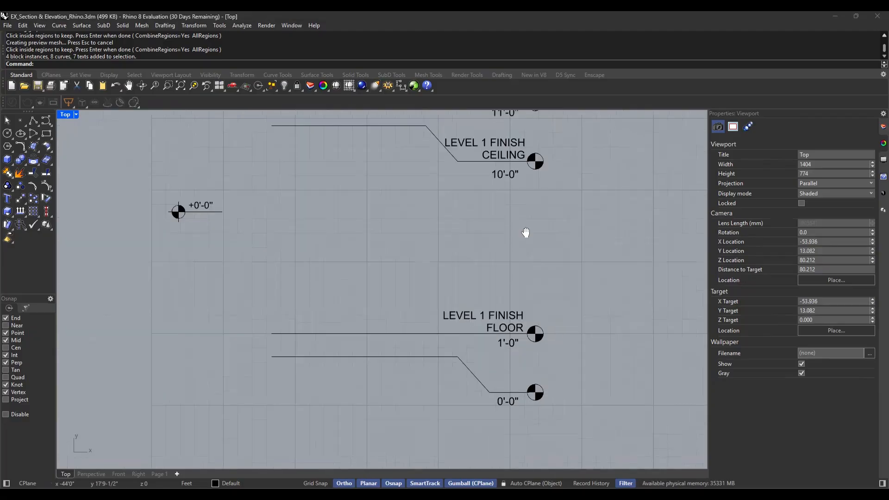
{"action": "right_click_drag", "start_coordinate": [526, 233], "coordinate": [517, 294]}
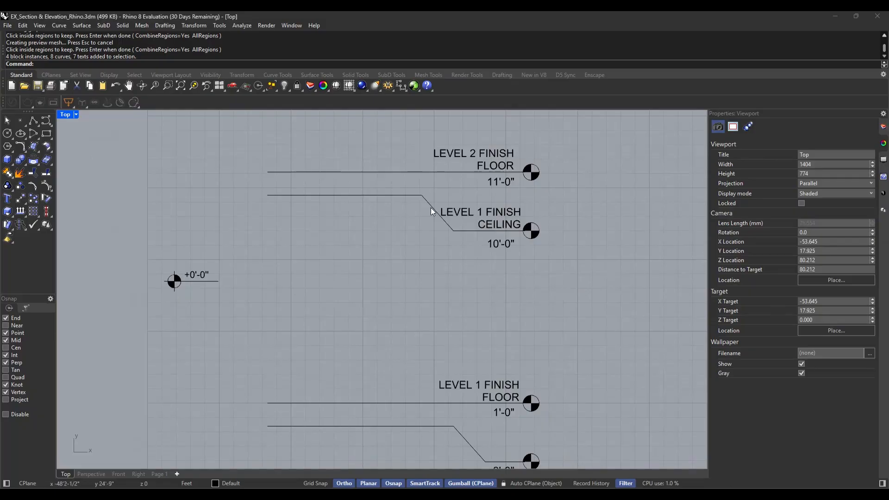
{"action": "scroll", "coordinate": [422, 212], "scroll_direction": "down", "scroll_amount": 2}
{"action": "mouse_move", "coordinate": [415, 213]}
{"action": "right_mouse_down"}
{"action": "mouse_move", "coordinate": [416, 278]}
{"action": "mouse_move", "coordinate": [426, 282]}
{"action": "right_mouse_up"}
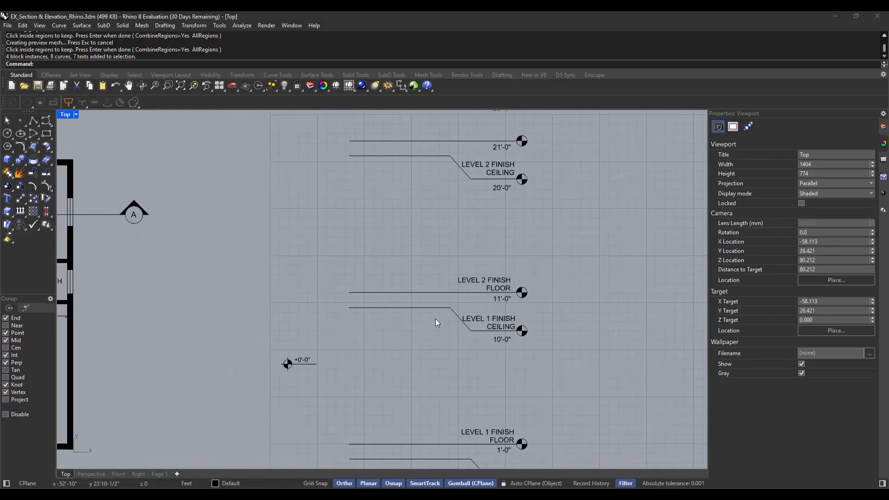
{"action": "scroll", "coordinate": [444, 337], "scroll_direction": "down", "scroll_amount": 2}
{"action": "right_click_drag", "start_coordinate": [513, 370], "coordinate": [617, 270]}
{"action": "right_click_drag", "start_coordinate": [625, 327], "coordinate": [609, 232]}
{"action": "scroll", "coordinate": [407, 343], "scroll_direction": "down", "scroll_amount": 2}
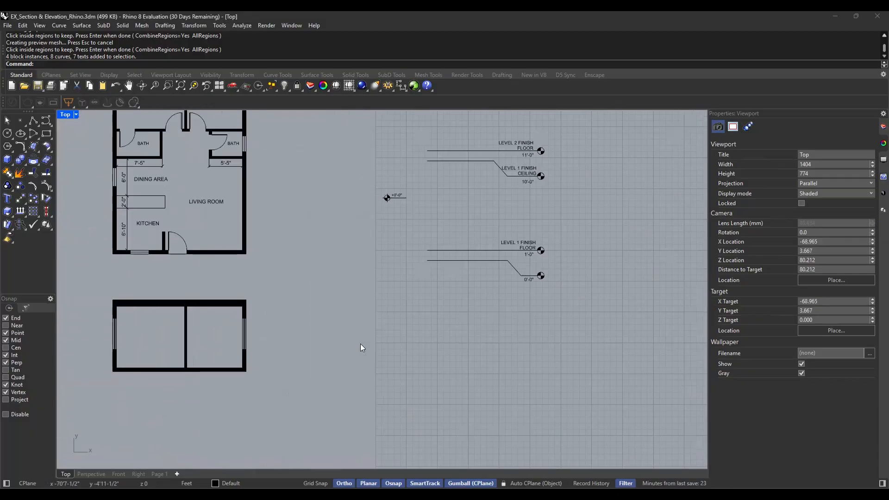
{"action": "right_click_drag", "start_coordinate": [327, 348], "coordinate": [388, 349]}
{"action": "right_click_drag", "start_coordinate": [577, 327], "coordinate": [484, 350]}
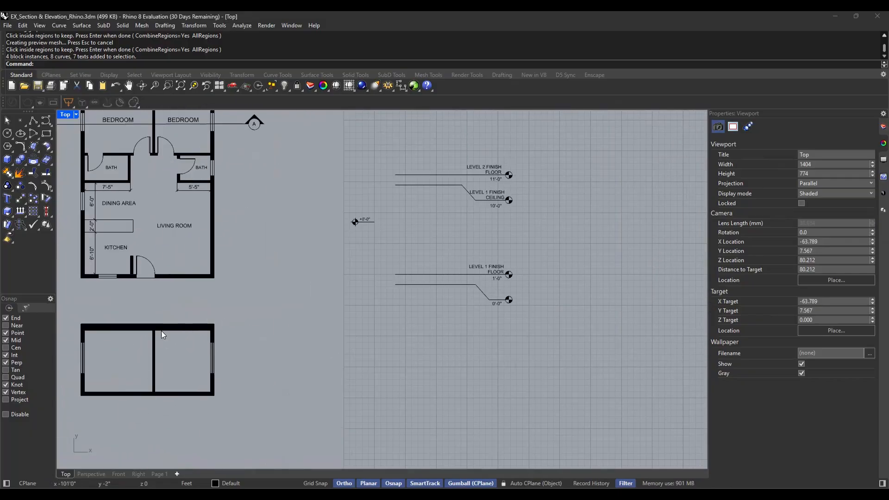
Move the markers from 0'-0" to Level 2 Finish Floor onto the section's lower right corner by their lowest line's left end, then shift them right
{"action": "right_click_drag", "start_coordinate": [494, 381], "coordinate": [473, 423]}
{"action": "left_click_drag", "start_coordinate": [513, 371], "coordinate": [369, 189]}
{"action": "type", "text": "m"}
{"action": "key", "text": "Return"}
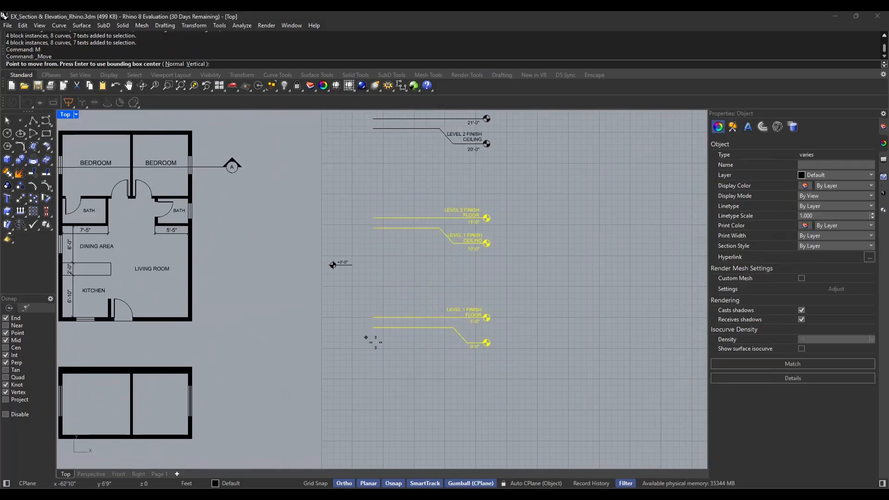
{"action": "left_click", "coordinate": [373, 328]}
{"action": "scroll", "coordinate": [304, 318], "scroll_direction": "down", "scroll_amount": 3}
{"action": "scroll", "coordinate": [407, 192], "scroll_direction": "up", "scroll_amount": 5}
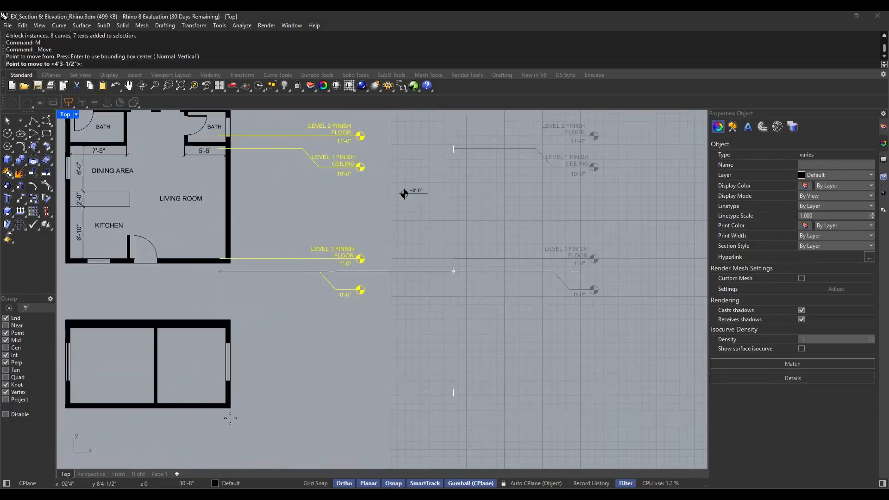
{"action": "left_click", "coordinate": [232, 407]}
{"action": "scroll", "coordinate": [370, 362], "scroll_direction": "down", "scroll_amount": 2}
{"action": "scroll", "coordinate": [387, 345], "scroll_direction": "up", "scroll_amount": 2}
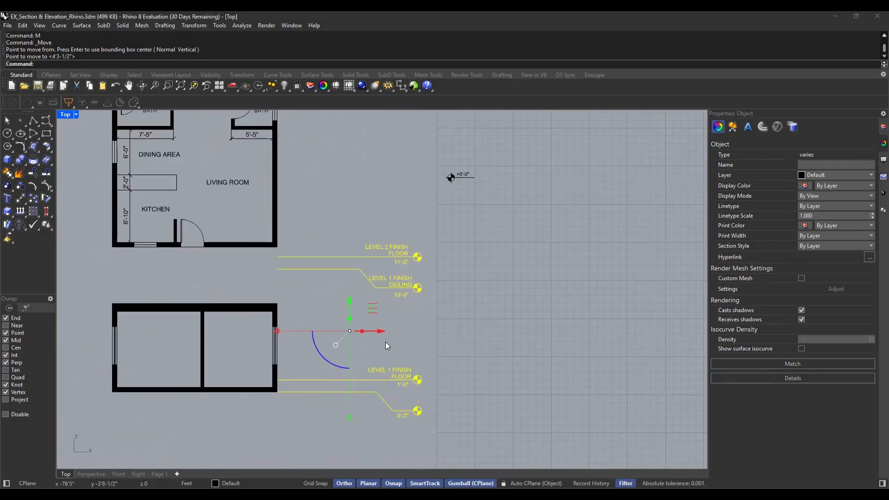
{"action": "left_click_drag", "start_coordinate": [381, 333], "coordinate": [396, 334]}
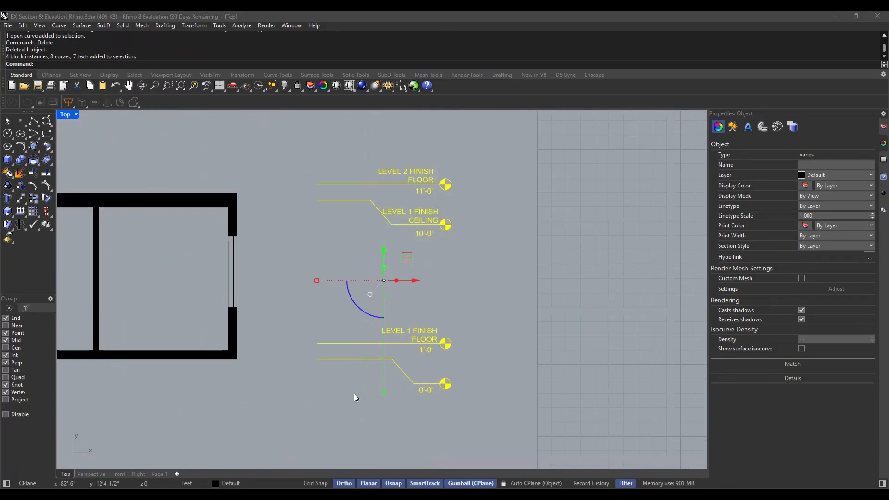
Move the whole level marker set closer to the section's right wall, keeping its lowest line aligned with the floor slab's underside
{"action": "left_click", "coordinate": [516, 185]}
{"action": "left_click_drag", "start_coordinate": [487, 142], "coordinate": [290, 441]}
{"action": "type", "text": "m"}
{"action": "key", "text": "Return"}
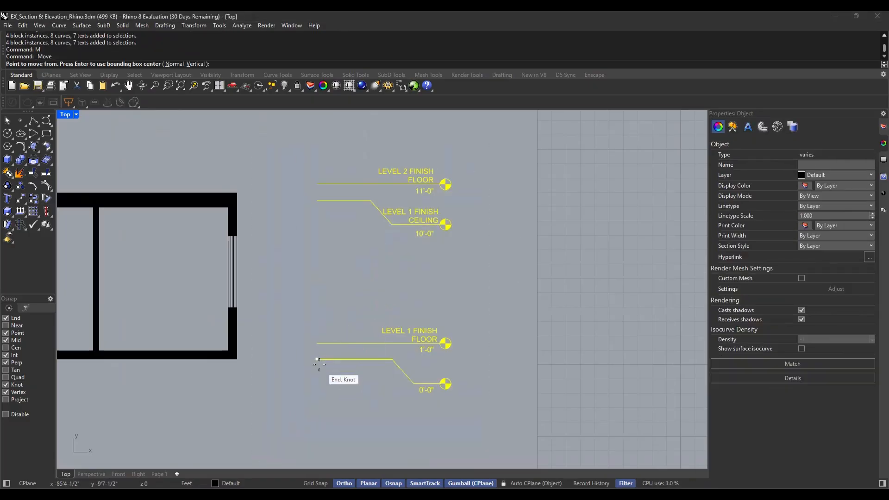
{"action": "left_click", "coordinate": [319, 365]}
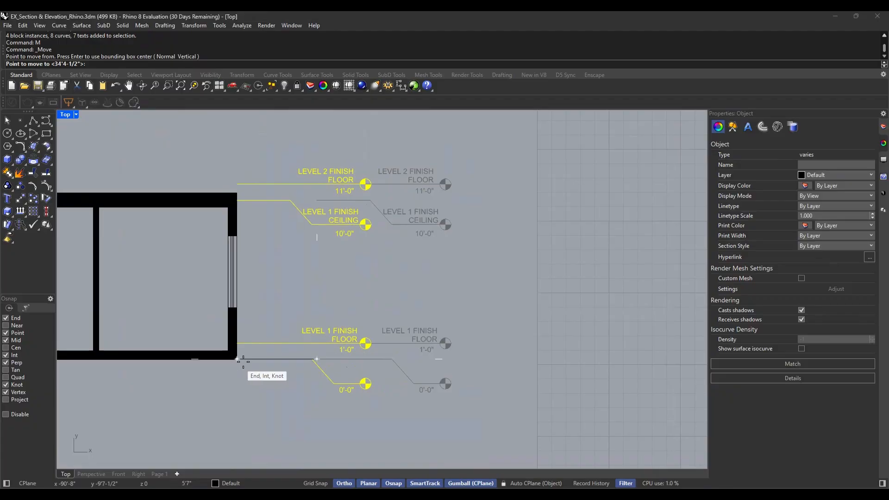
{"action": "left_click", "coordinate": [259, 359]}
{"action": "left_click", "coordinate": [482, 354]}
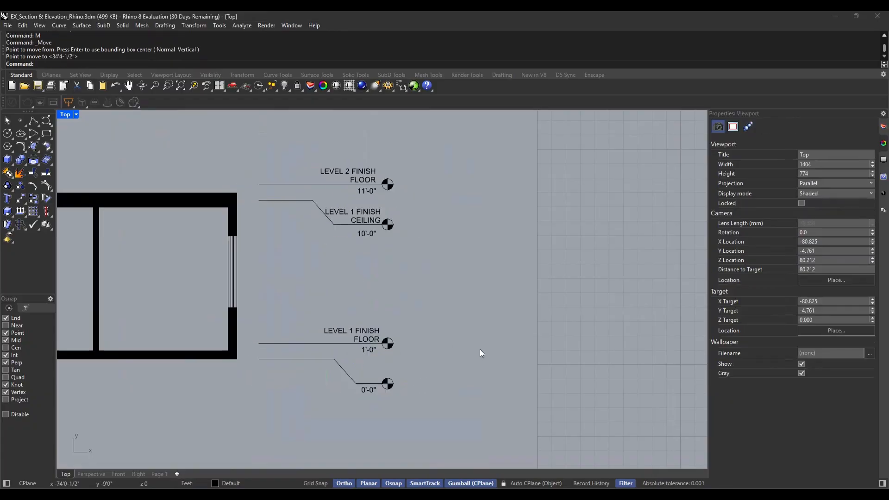
Move the Level 1 Finish Floor marker with its line and texts down to align with the top of the floor slab
{"action": "scroll", "coordinate": [369, 379], "scroll_direction": "down", "scroll_amount": 3}
{"action": "scroll", "coordinate": [345, 362], "scroll_direction": "up", "scroll_amount": 5}
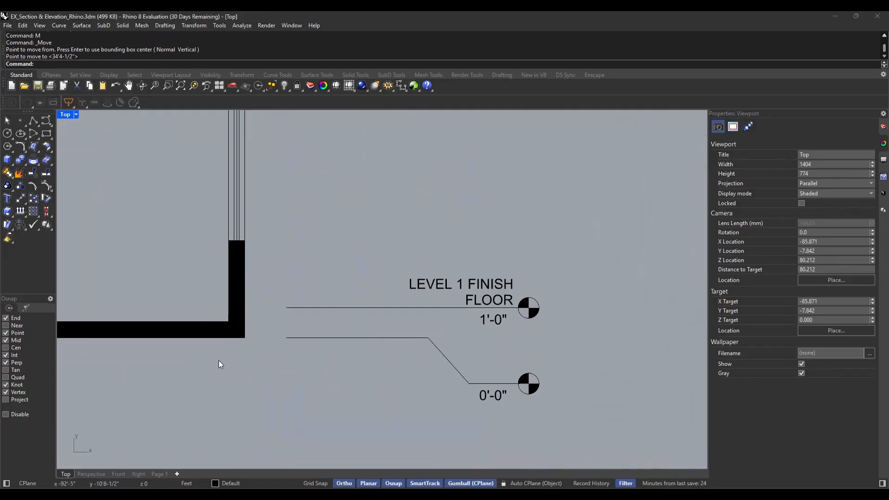
{"action": "left_click_drag", "start_coordinate": [595, 253], "coordinate": [267, 326]}
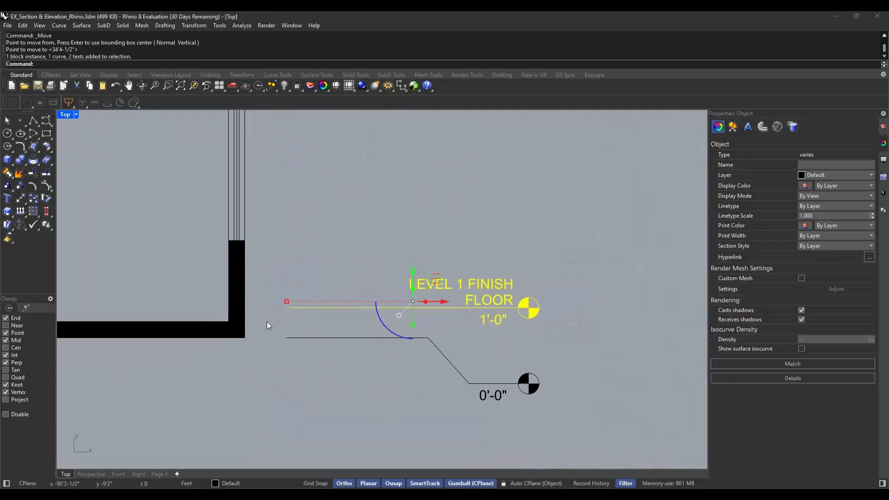
{"action": "type", "text": "m"}
{"action": "key", "text": "Return"}
{"action": "left_click", "coordinate": [286, 308]}
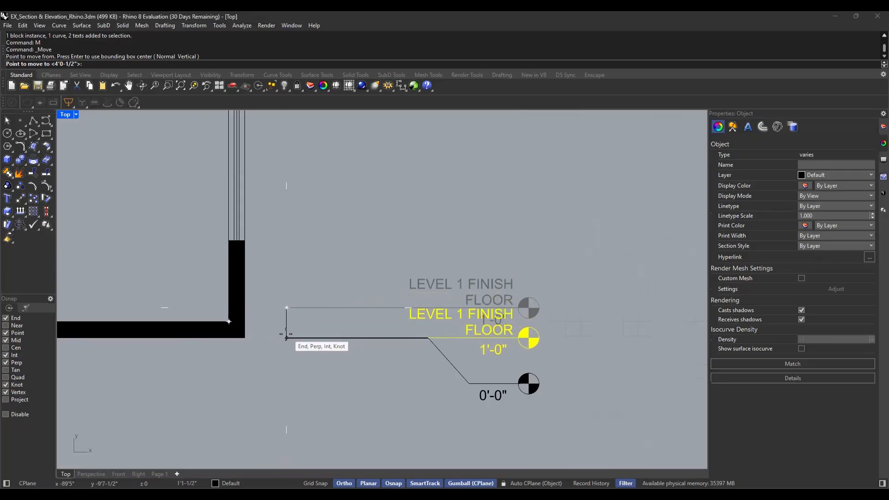
{"action": "left_click", "coordinate": [287, 321]}
{"action": "key", "text": "Escape"}
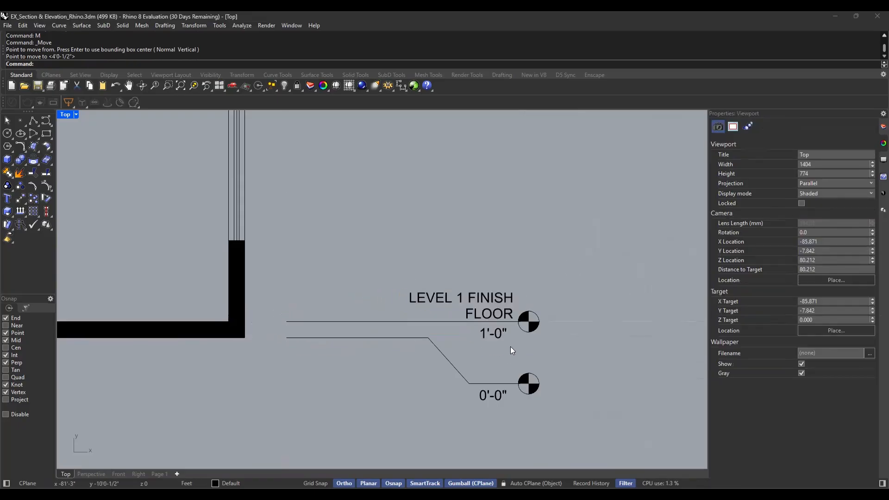
Change the elevation text under the Level 1 Finish Floor line to 0'-6"
{"action": "scroll", "coordinate": [479, 329], "scroll_direction": "up", "scroll_amount": 2}
{"action": "left_click", "coordinate": [473, 330]}
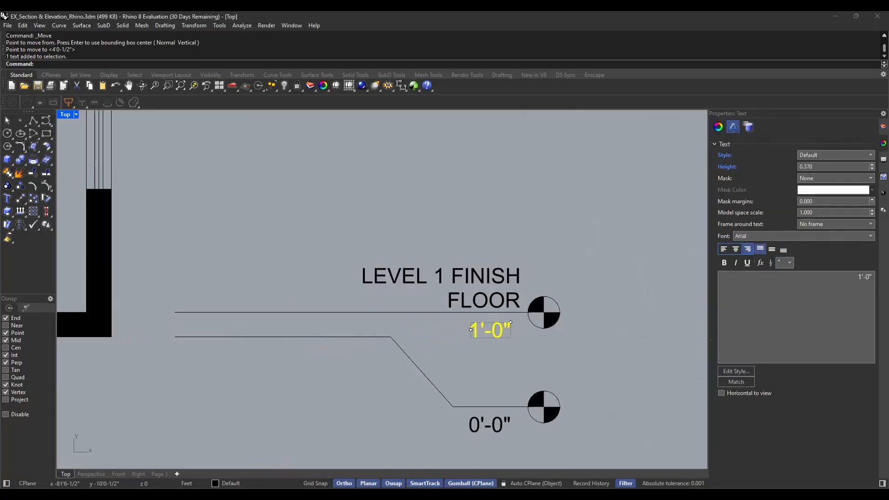
{"action": "double_click", "coordinate": [472, 330]}
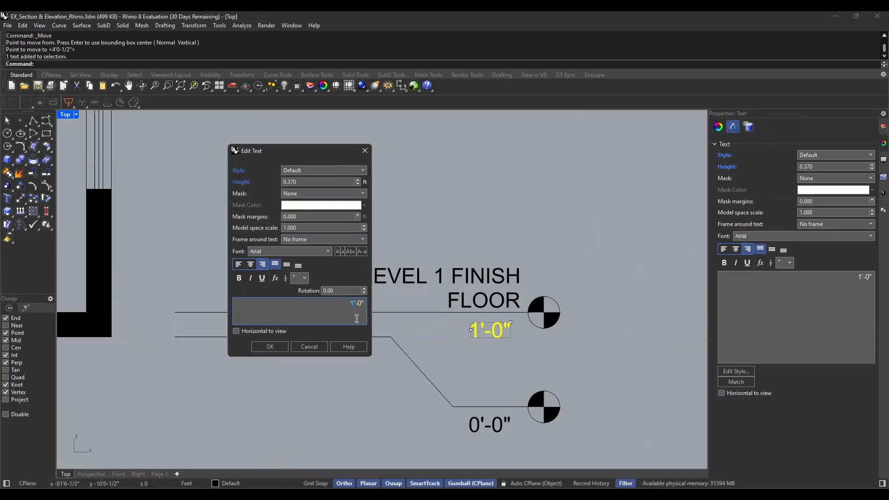
{"action": "type", "text": "0'-"}
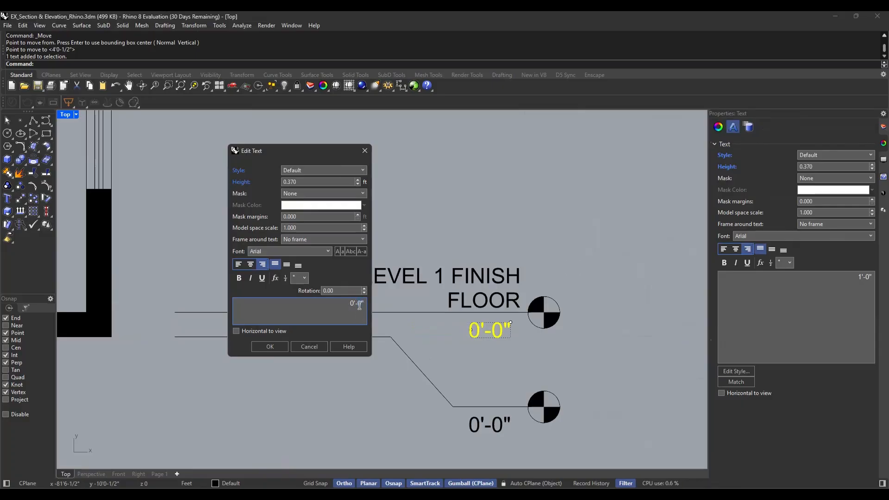
{"action": "type", "text": "6"}
{"action": "left_click", "coordinate": [269, 347]}
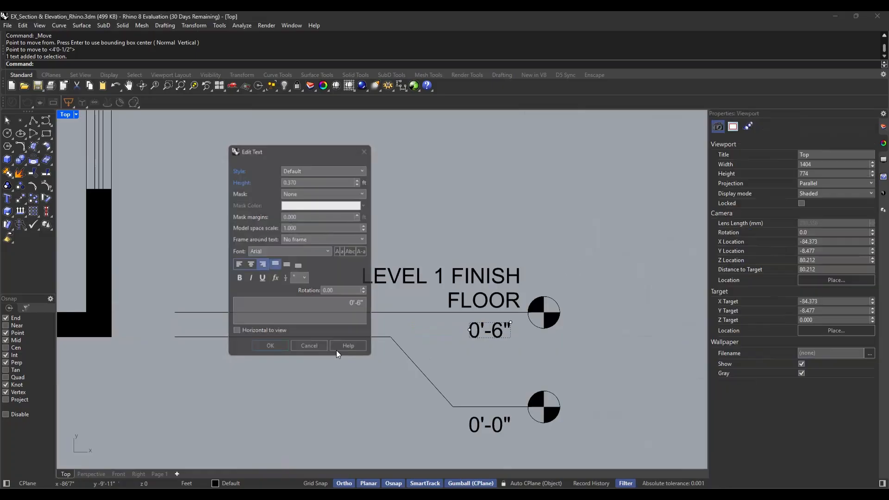
{"action": "scroll", "coordinate": [452, 367], "scroll_direction": "down", "scroll_amount": 3}
{"action": "scroll", "coordinate": [457, 355], "scroll_direction": "down", "scroll_amount": 1}
{"action": "right_click_drag", "start_coordinate": [398, 279], "coordinate": [392, 317]}
{"action": "type", "text": "line"}
{"action": "key", "text": "Return"}
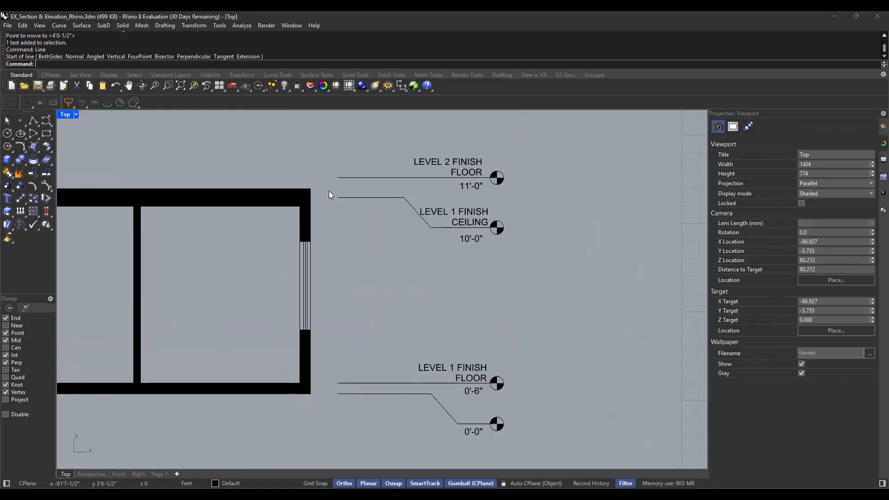
{"action": "scroll", "coordinate": [464, 251], "scroll_direction": "up", "scroll_amount": 2}
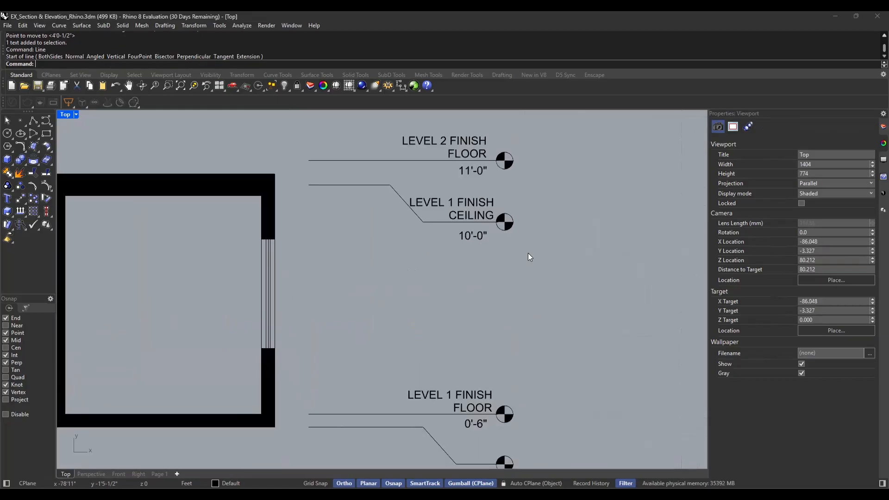
{"action": "scroll", "coordinate": [430, 267], "scroll_direction": "down", "scroll_amount": 2}
{"action": "right_click_drag", "start_coordinate": [412, 255], "coordinate": [408, 282]}
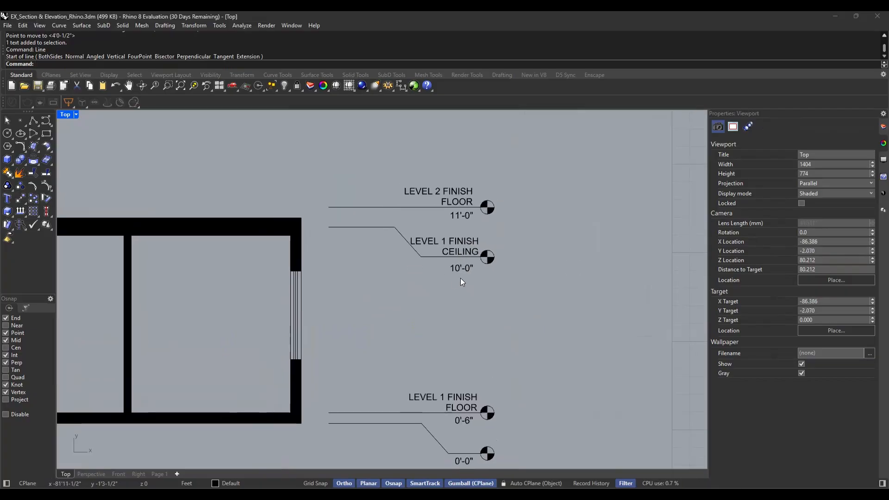
Move the Level 2 Finish Floor marker with its line and texts straight down to align with the top of the section's upper slab
{"action": "scroll", "coordinate": [456, 276], "scroll_direction": "up", "scroll_amount": 2}
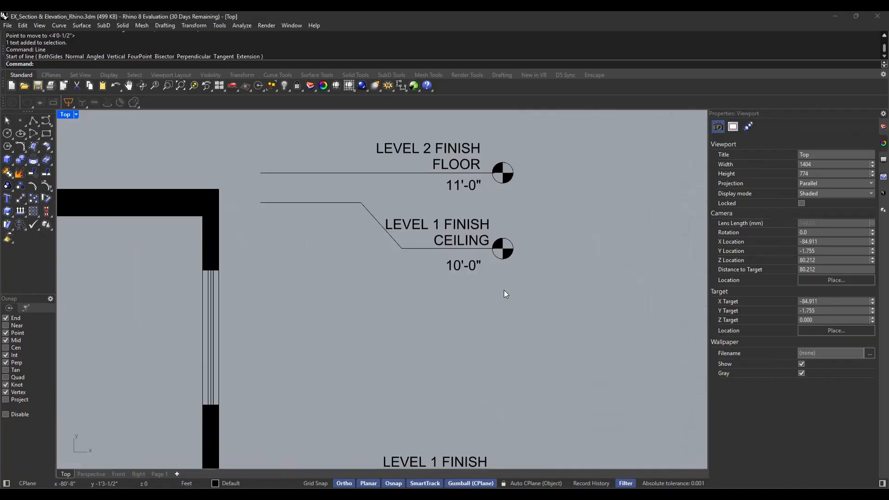
{"action": "right_click_drag", "start_coordinate": [405, 202], "coordinate": [406, 257]}
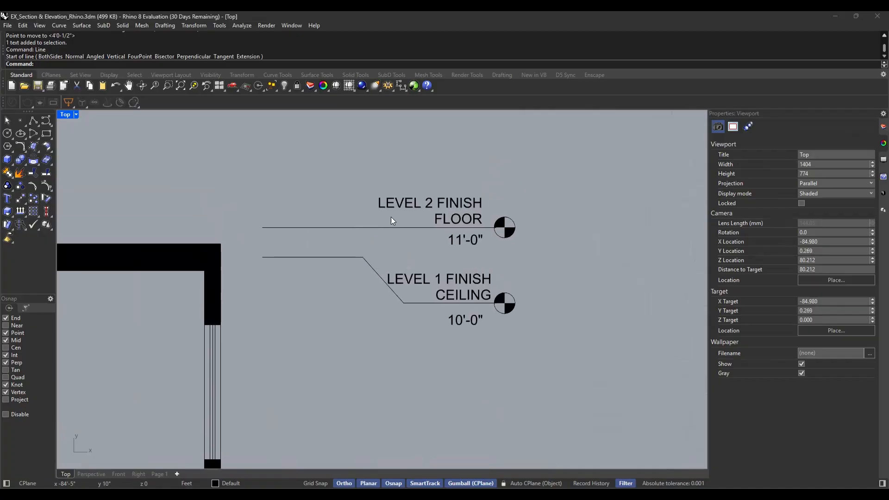
{"action": "left_click_drag", "start_coordinate": [574, 173], "coordinate": [247, 243]}
{"action": "type", "text": "m"}
{"action": "key", "text": "Return"}
{"action": "left_click", "coordinate": [262, 228]}
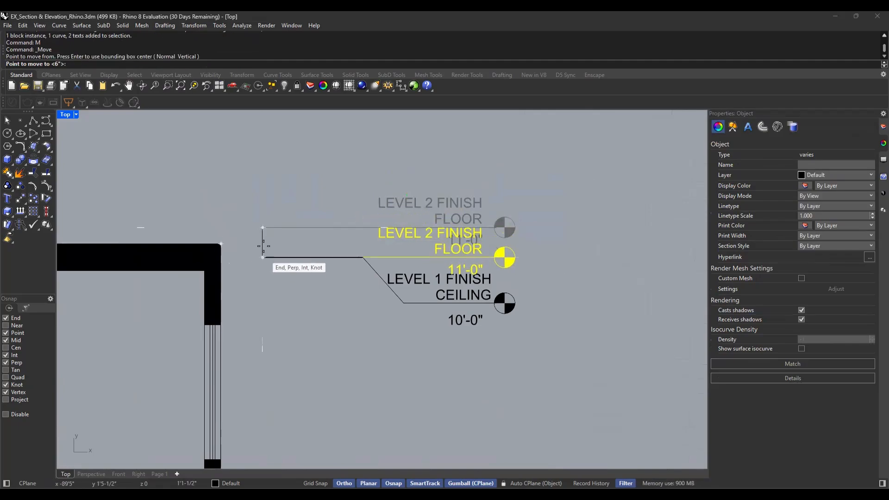
{"action": "left_click", "coordinate": [263, 243]}
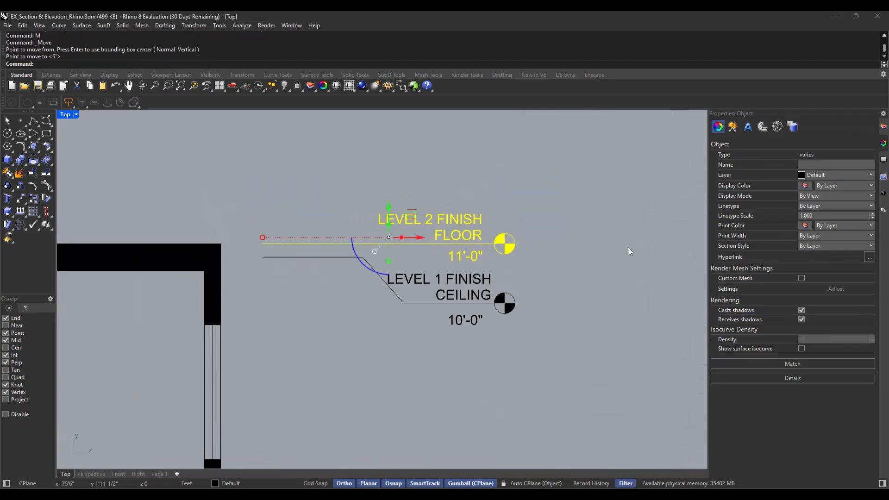
{"action": "key", "text": "Escape"}
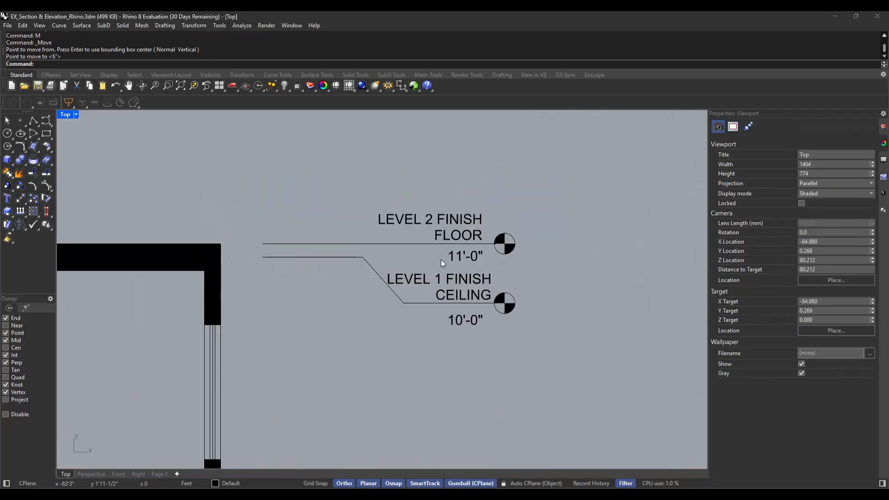
Examine the whole section and check how its floor and ceiling markers line up with the slabs
{"action": "scroll", "coordinate": [513, 241], "scroll_direction": "down", "scroll_amount": 4}
{"action": "right_click_drag", "start_coordinate": [559, 313], "coordinate": [539, 272]}
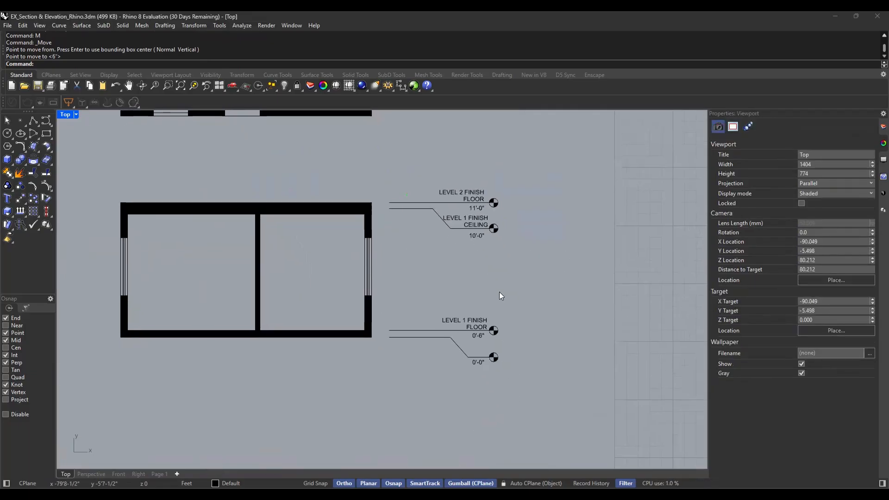
{"action": "right_click_drag", "start_coordinate": [481, 292], "coordinate": [468, 319]}
{"action": "mouse_move", "coordinate": [397, 309]}
{"action": "right_mouse_down"}
{"action": "mouse_move", "coordinate": [454, 308]}
{"action": "mouse_move", "coordinate": [469, 287]}
{"action": "right_mouse_up"}
{"action": "scroll", "coordinate": [421, 305], "scroll_direction": "up", "scroll_amount": 2}
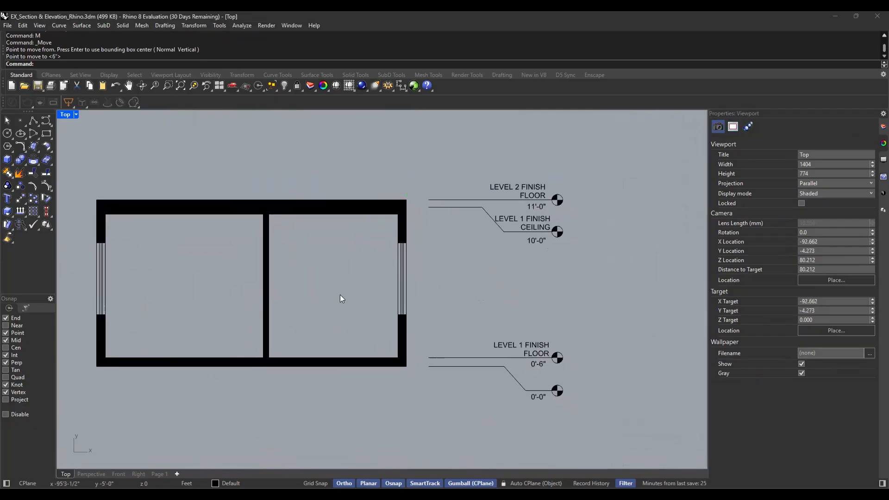
{"action": "right_click_drag", "start_coordinate": [281, 273], "coordinate": [301, 280]}
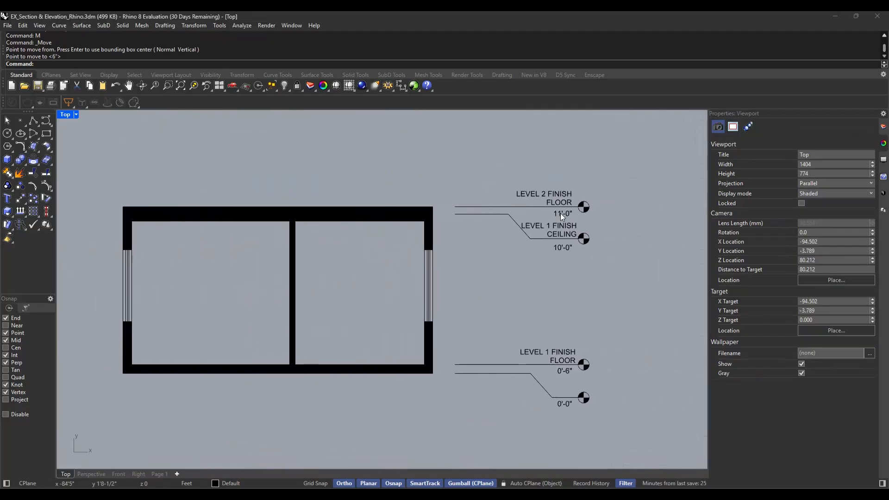
{"action": "right_click_drag", "start_coordinate": [361, 441], "coordinate": [393, 413]}
{"action": "right_click_drag", "start_coordinate": [459, 406], "coordinate": [314, 389]}
{"action": "right_click_drag", "start_coordinate": [493, 408], "coordinate": [599, 408]}
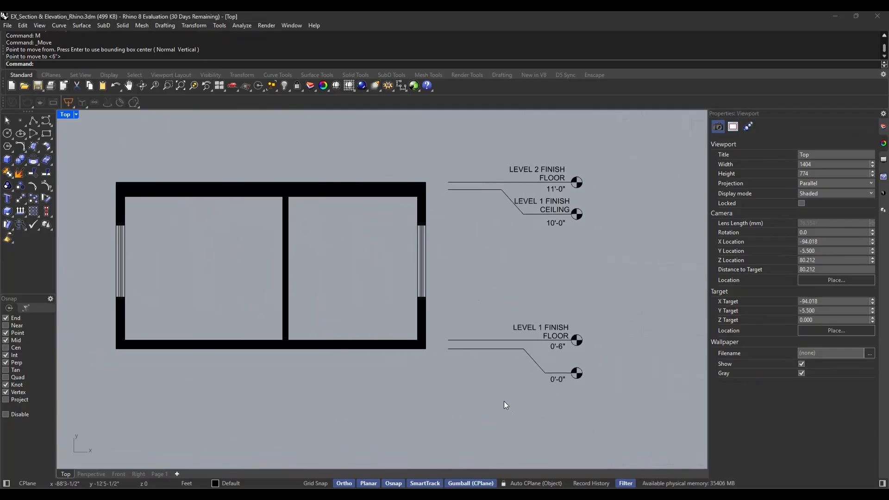
{"action": "right_click_drag", "start_coordinate": [504, 406], "coordinate": [395, 399]}
{"action": "right_click_drag", "start_coordinate": [311, 399], "coordinate": [487, 387]}
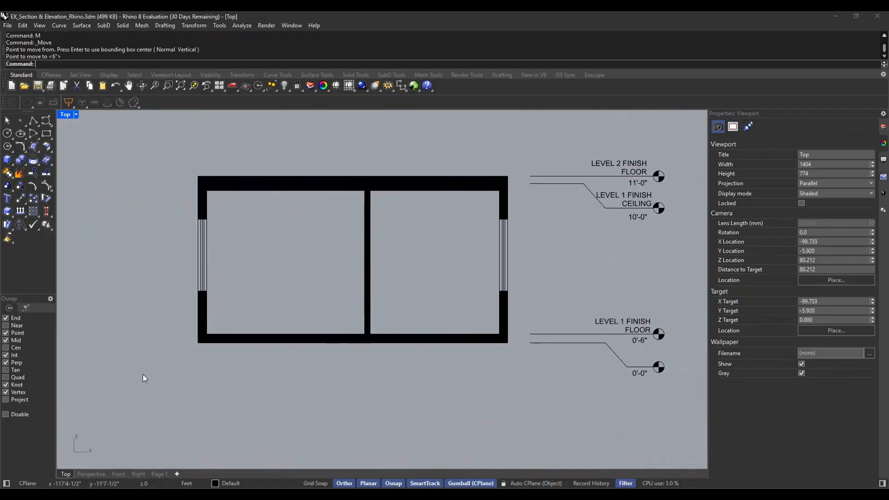
{"action": "right_click_drag", "start_coordinate": [151, 391], "coordinate": [195, 381]}
{"action": "right_click_drag", "start_coordinate": [472, 364], "coordinate": [411, 363]}
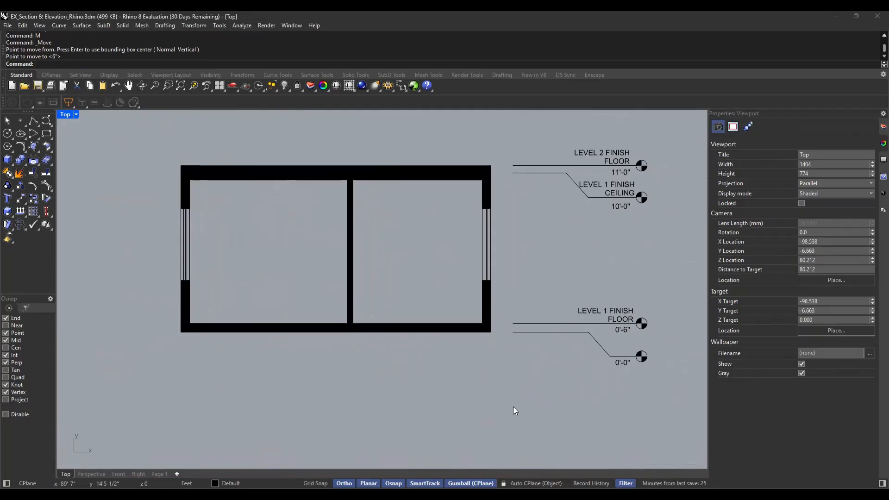
Delete the section cut line that runs through the two bedrooms between the A markers on the floor plan
{"action": "scroll", "coordinate": [417, 278], "scroll_direction": "down", "scroll_amount": 3}
{"action": "right_click_drag", "start_coordinate": [420, 190], "coordinate": [419, 317]}
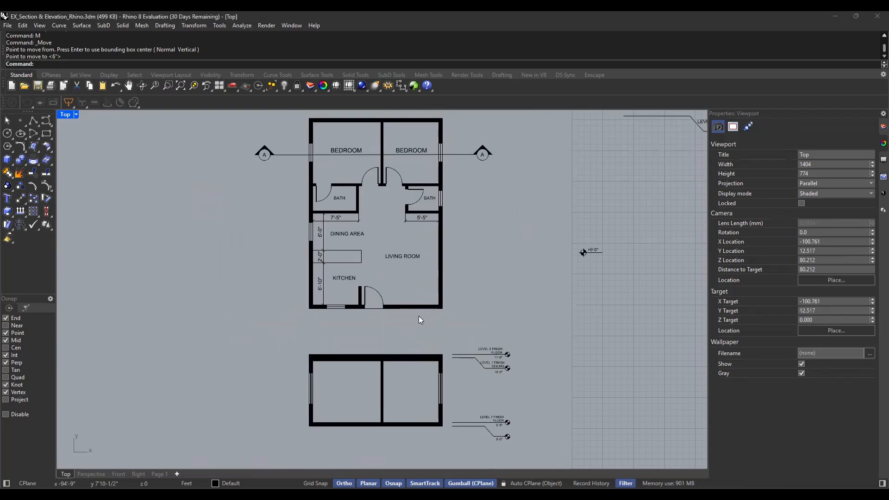
{"action": "scroll", "coordinate": [372, 129], "scroll_direction": "up", "scroll_amount": 2}
{"action": "right_click_drag", "start_coordinate": [376, 169], "coordinate": [361, 209]}
{"action": "left_click", "coordinate": [346, 201]}
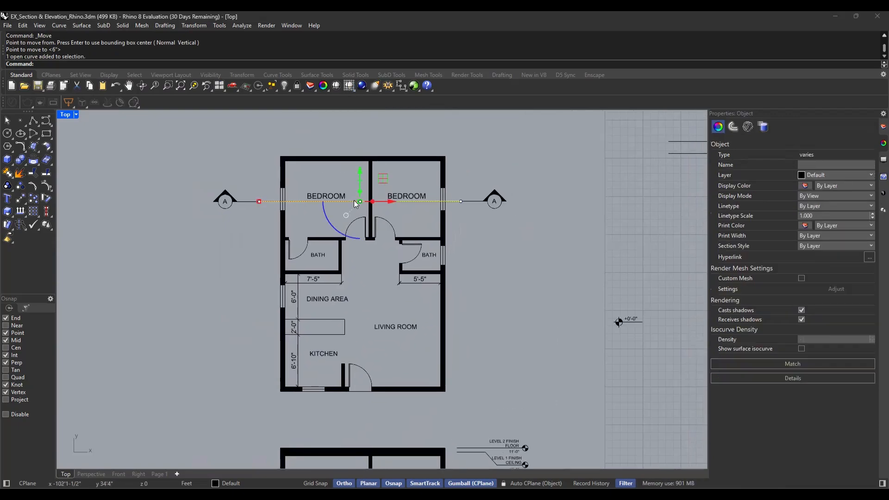
{"action": "key", "text": "Delete"}
Examine the A section markers on the floor plan and the finished section below it
{"action": "right_click_drag", "start_coordinate": [498, 332], "coordinate": [488, 298]}
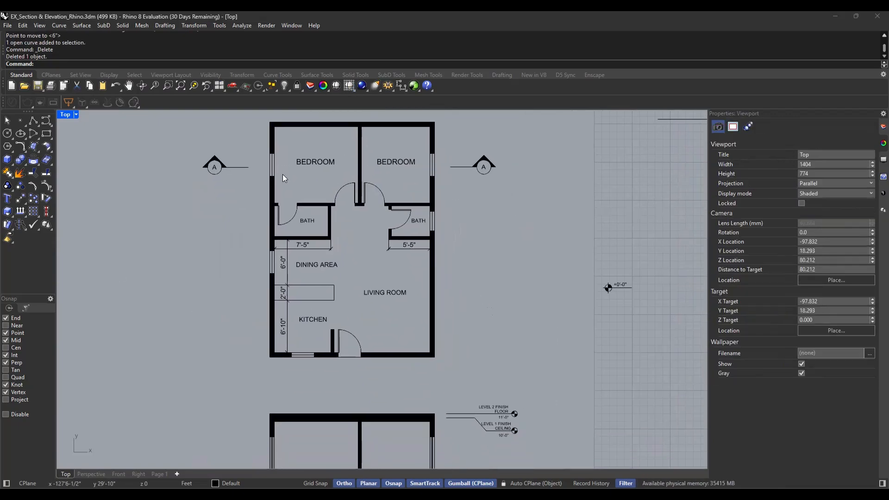
{"action": "right_click_drag", "start_coordinate": [283, 174], "coordinate": [299, 177]}
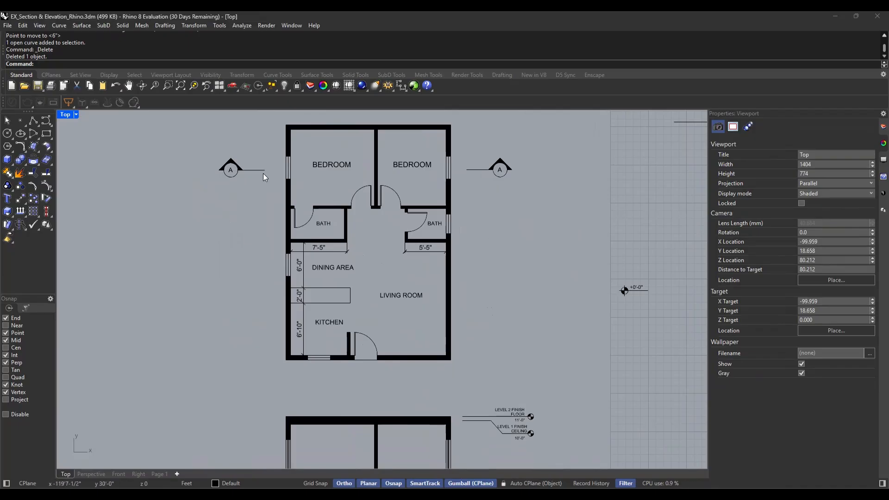
{"action": "right_click_drag", "start_coordinate": [468, 332], "coordinate": [441, 314]}
{"action": "right_click_drag", "start_coordinate": [472, 355], "coordinate": [471, 322]}
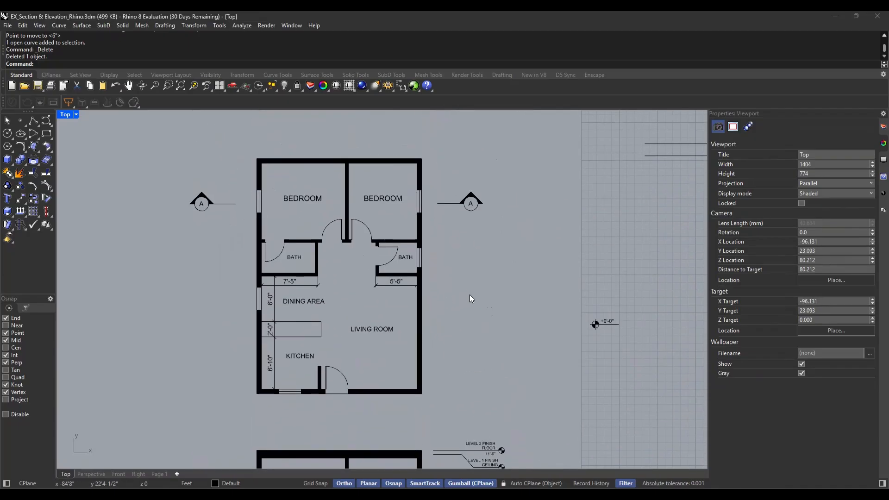
{"action": "scroll", "coordinate": [491, 320], "scroll_direction": "down", "scroll_amount": 4}
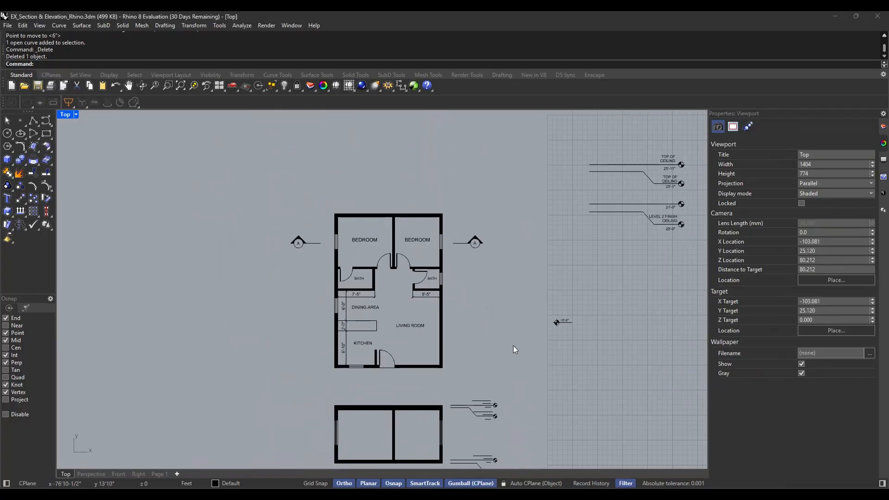
{"action": "scroll", "coordinate": [440, 391], "scroll_direction": "up", "scroll_amount": 6}
{"action": "right_click_drag", "start_coordinate": [430, 392], "coordinate": [469, 381]}
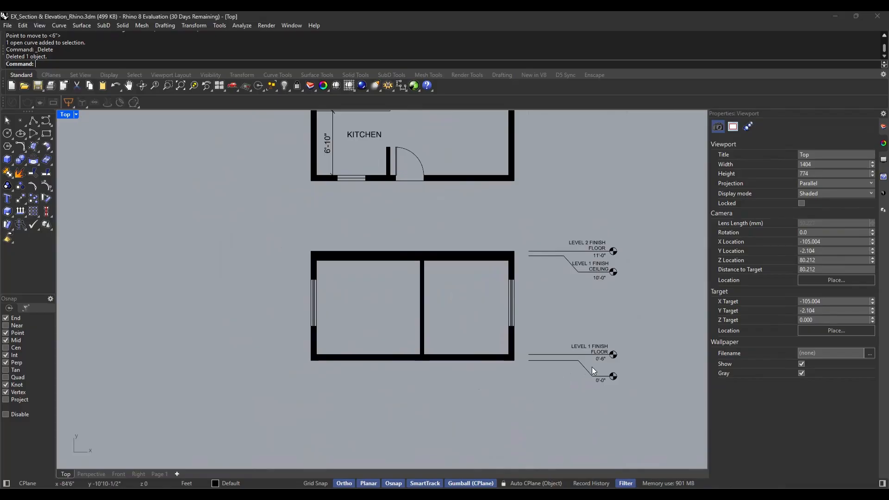
{"action": "key", "text": "Return"}
{"action": "left_click", "coordinate": [312, 360]}
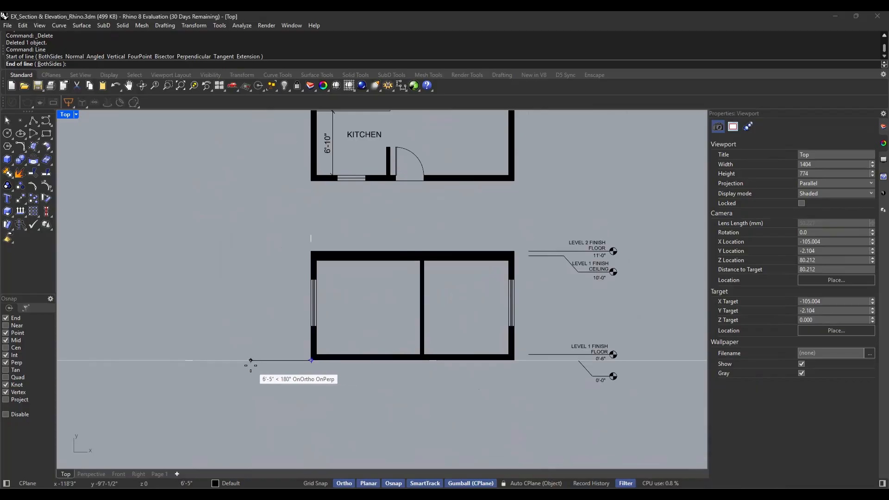
{"action": "key", "text": "Escape"}
Draw a 5' horizontal ground line outward from the section's lower left corner
{"action": "key", "text": "Return"}
{"action": "left_click", "coordinate": [311, 360]}
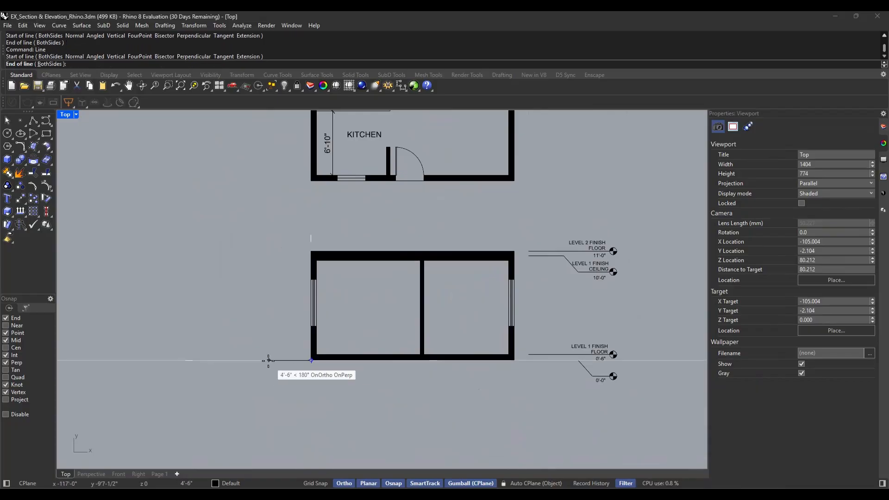
{"action": "type", "text": "5'"}
{"action": "key", "text": "Return"}
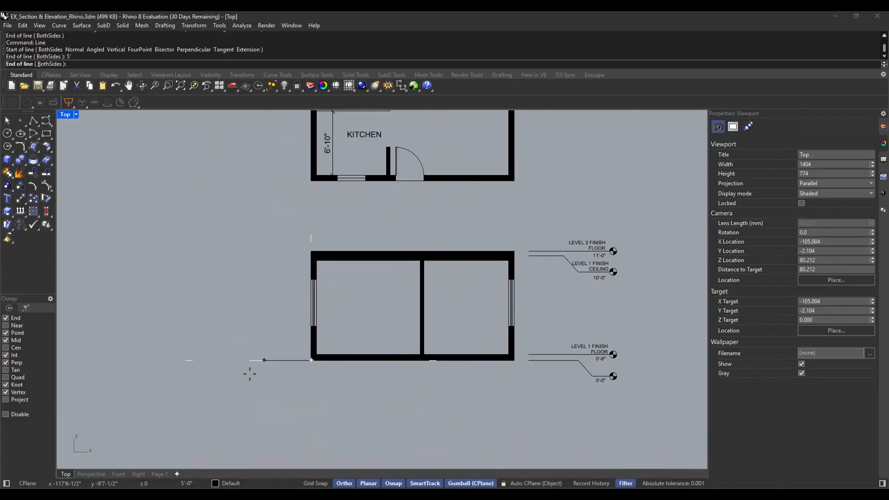
{"action": "left_click", "coordinate": [257, 382]}
Draw a 5' horizontal ground line outward from the section's lower right corner
{"action": "key", "text": "Return"}
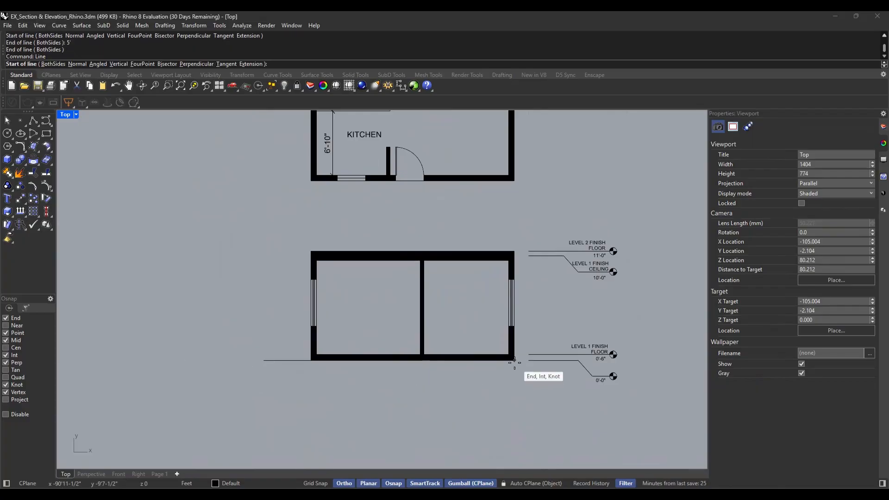
{"action": "left_click", "coordinate": [514, 360]}
{"action": "type", "text": "5'"}
{"action": "key", "text": "Return"}
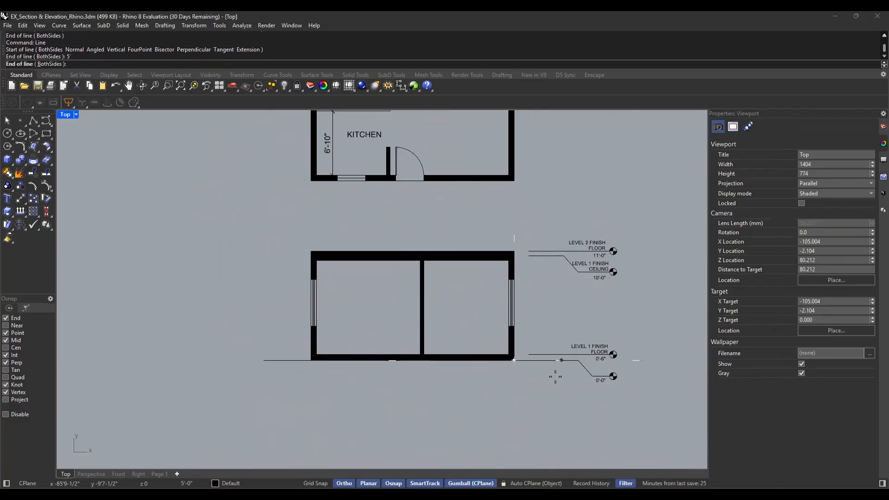
{"action": "left_click", "coordinate": [552, 376]}
{"action": "left_click_drag", "start_coordinate": [655, 221], "coordinate": [577, 398]}
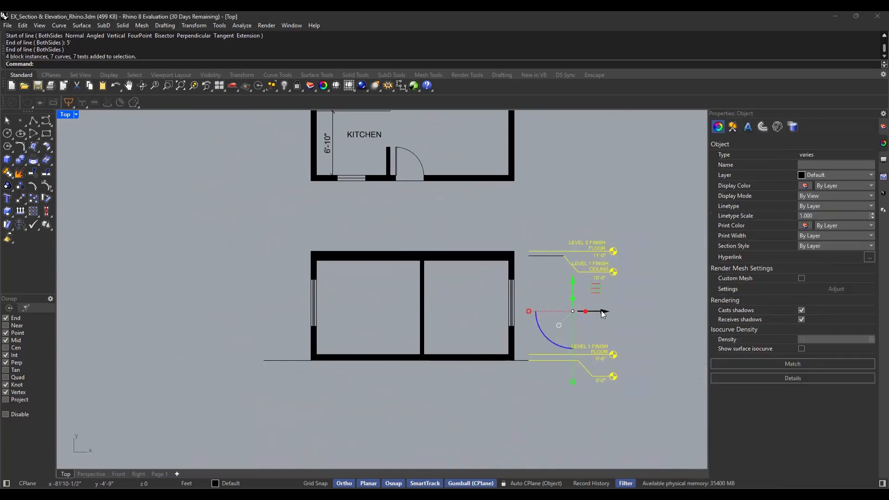
{"action": "left_click", "coordinate": [643, 232]}
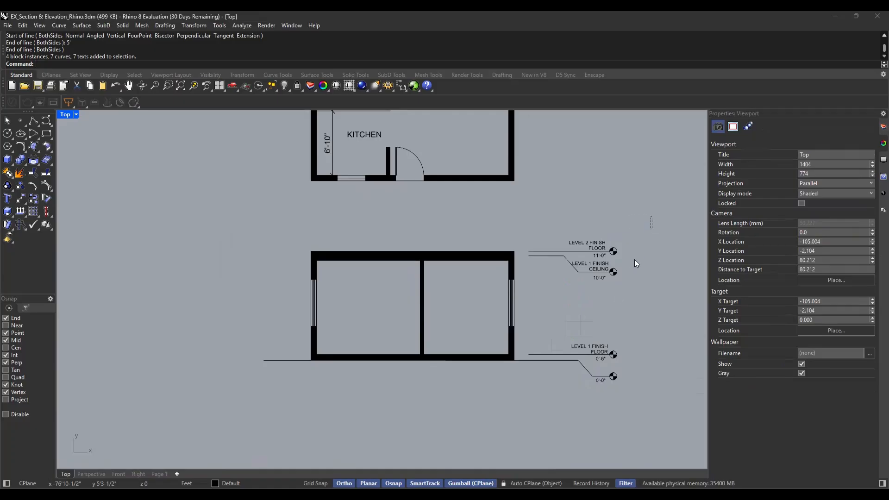
{"action": "left_click_drag", "start_coordinate": [652, 216], "coordinate": [546, 398]}
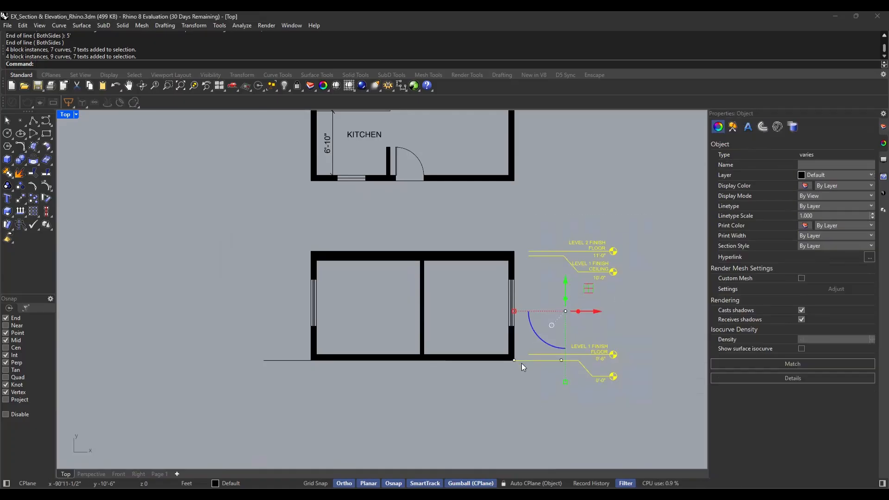
{"action": "scroll", "coordinate": [527, 364], "scroll_direction": "up", "scroll_amount": 3}
{"action": "left_click", "coordinate": [531, 388]}
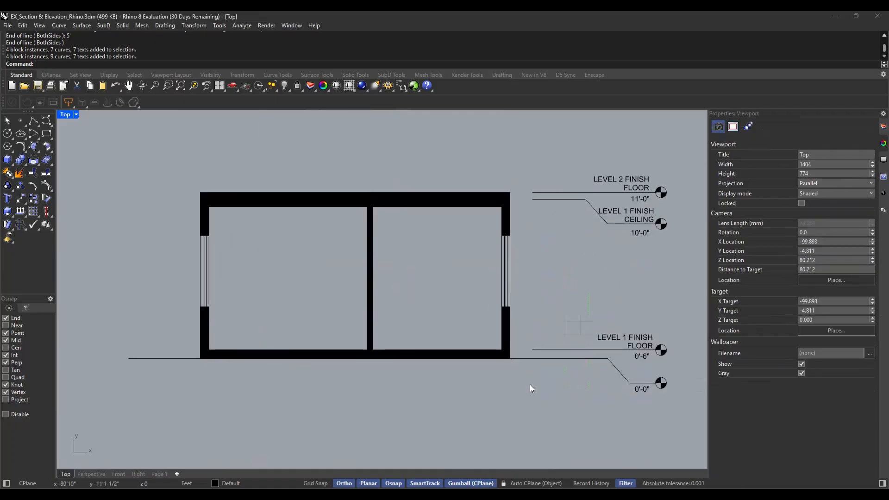
Shift the floor and ceiling level markers, without the 5' ground line, a short distance horizontally away from the section
{"action": "left_click", "coordinate": [522, 359]}
{"action": "scroll", "coordinate": [505, 370], "scroll_direction": "down", "scroll_amount": 3}
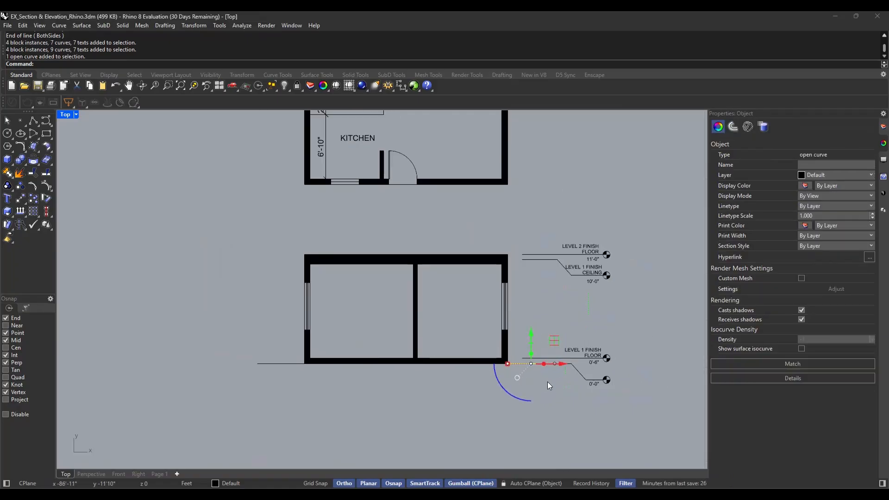
{"action": "left_click_drag", "start_coordinate": [653, 220], "coordinate": [515, 421]}
{"action": "scroll", "coordinate": [528, 382], "scroll_direction": "up", "scroll_amount": 3}
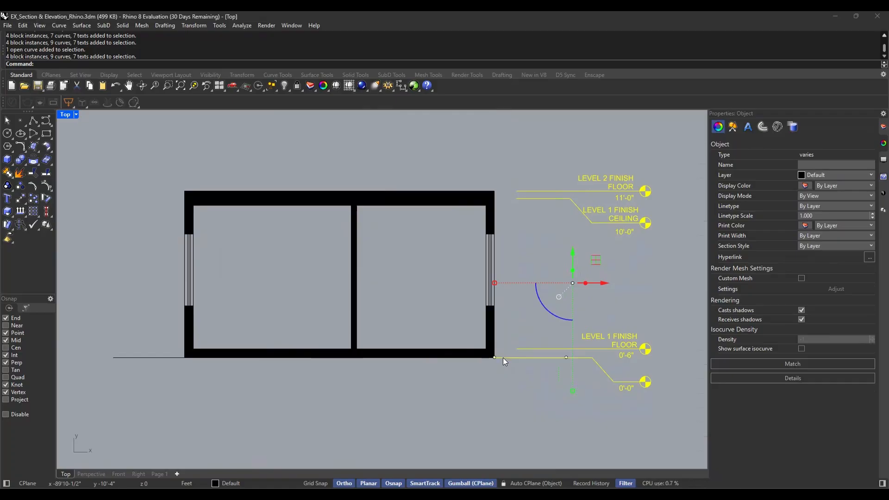
{"action": "left_click", "coordinate": [504, 358], "text": "shift"}
{"action": "left_click", "coordinate": [504, 358], "text": "ctrl"}
{"action": "left_click", "coordinate": [505, 358], "text": "ctrl"}
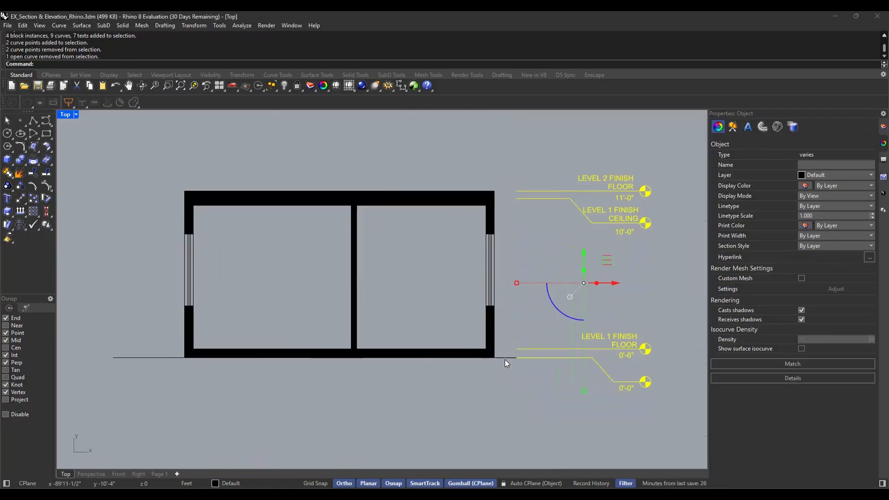
{"action": "scroll", "coordinate": [504, 365], "scroll_direction": "down", "scroll_amount": 4}
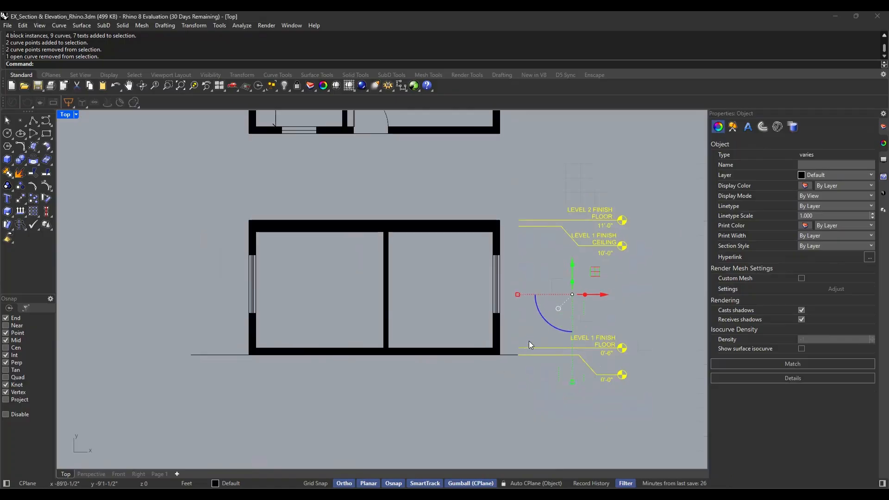
{"action": "left_click_drag", "start_coordinate": [598, 306], "coordinate": [614, 309]}
{"action": "left_click", "coordinate": [511, 392]}
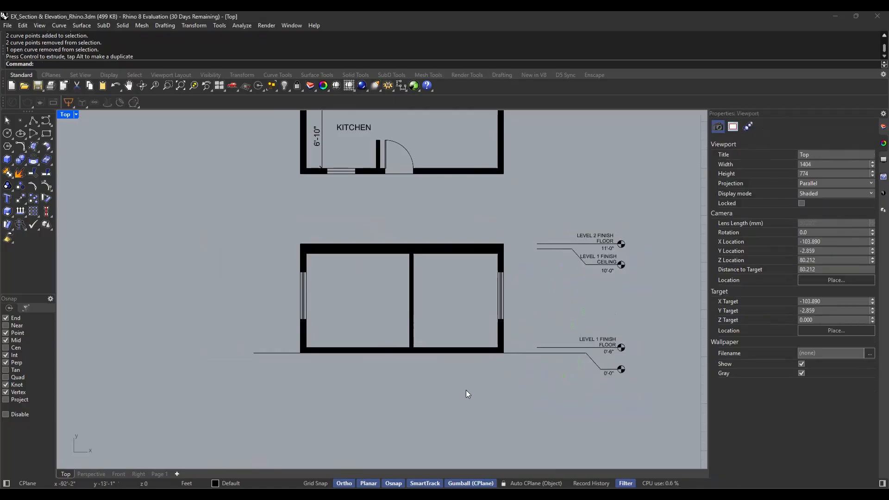
{"action": "key", "text": "Return"}
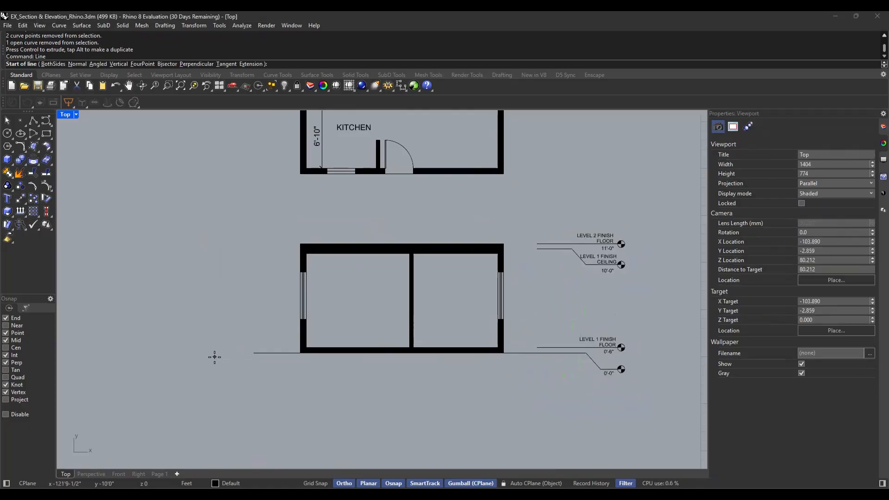
{"action": "left_click", "coordinate": [253, 353]}
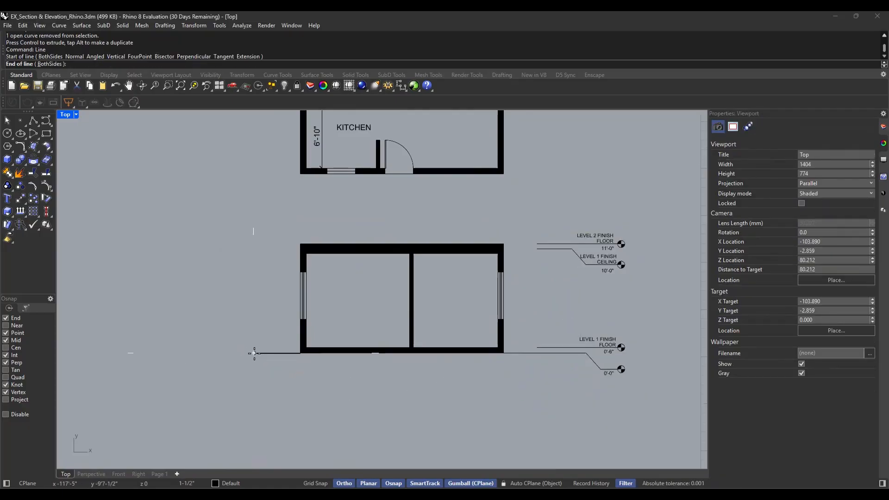
{"action": "left_click", "coordinate": [265, 405]}
{"action": "type", "text": "P"}
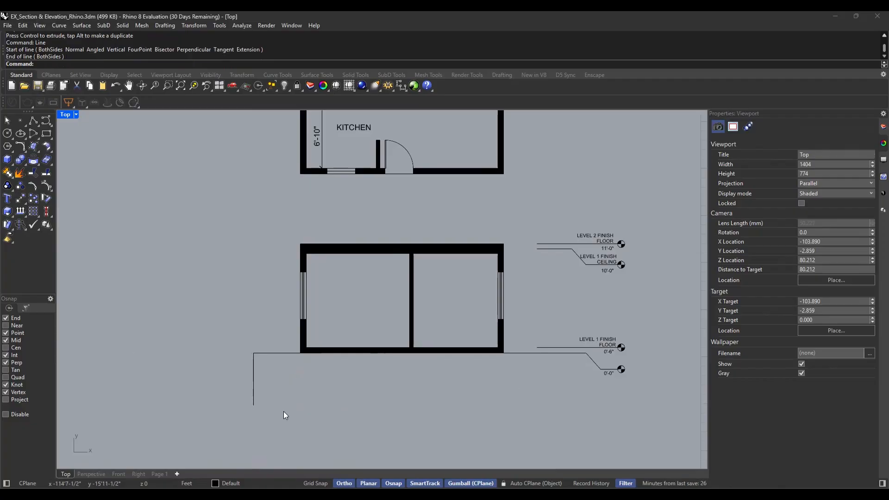
{"action": "key", "text": "Return"}
{"action": "left_click", "coordinate": [252, 399]}
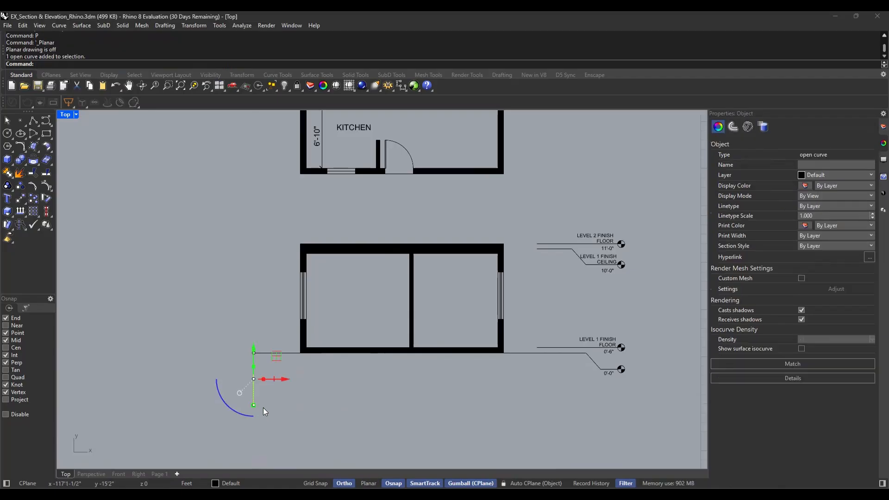
{"action": "key", "text": "Delete"}
Draw a ground rectangle below the section, spanning from the outer end of one ground line to the outer end of the other
{"action": "type", "text": "Rectangle"}
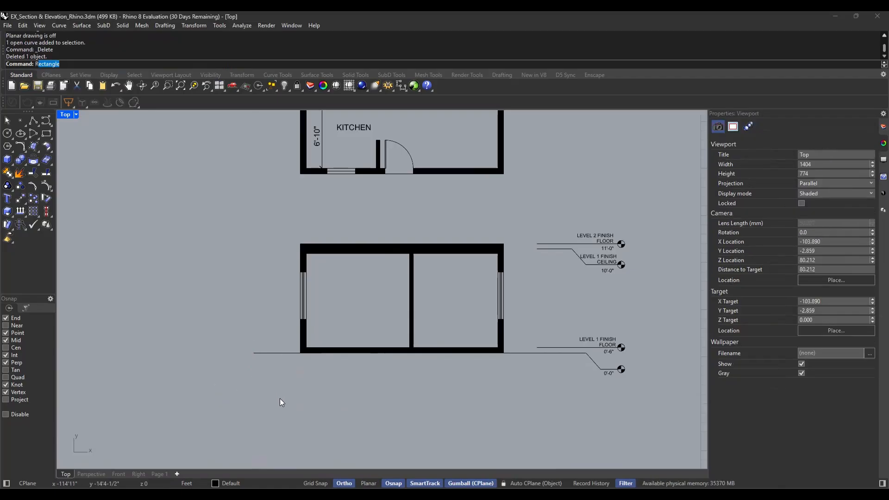
{"action": "key", "text": "Return"}
{"action": "left_click", "coordinate": [253, 353]}
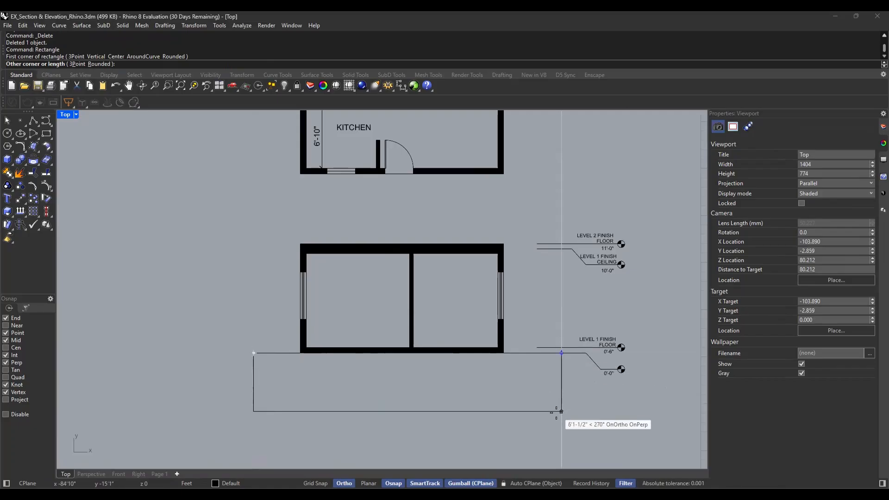
{"action": "left_click", "coordinate": [561, 415]}
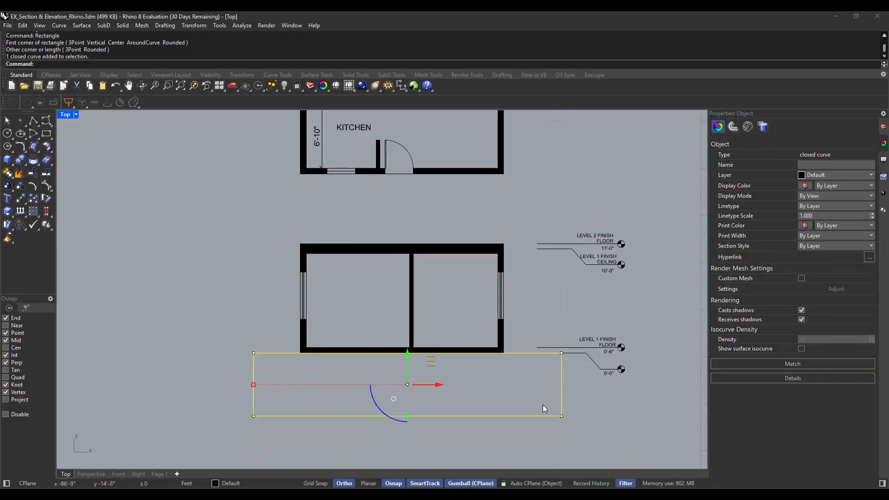
Hatch the inside of the ground rectangle using the Hatch1 pattern
{"action": "type", "text": "Hatch"}
{"action": "key", "text": "Return"}
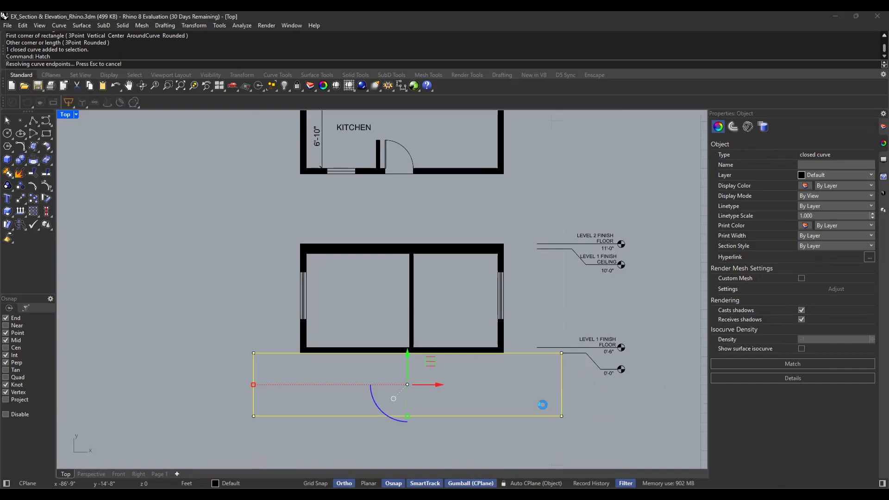
{"action": "left_click", "coordinate": [530, 373]}
{"action": "key", "text": "Return"}
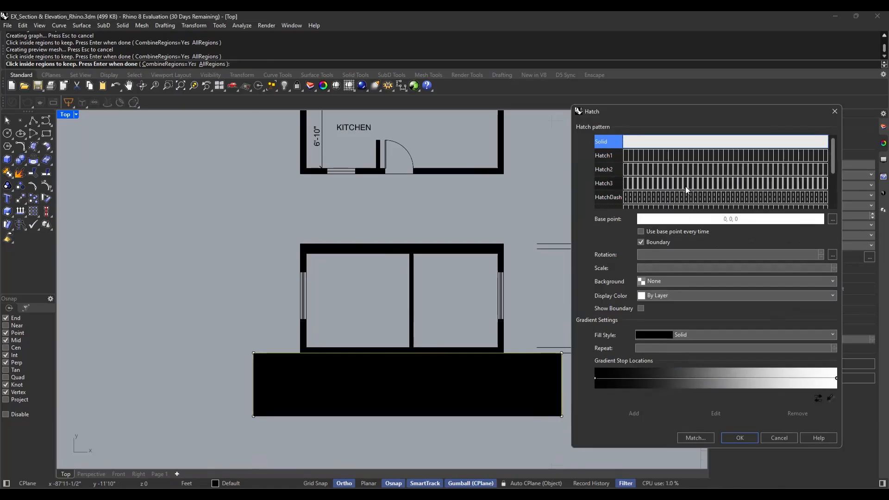
{"action": "scroll", "coordinate": [685, 186], "scroll_direction": "down", "scroll_amount": 2}
{"action": "scroll", "coordinate": [686, 187], "scroll_direction": "up", "scroll_amount": 2}
{"action": "left_click", "coordinate": [644, 155]}
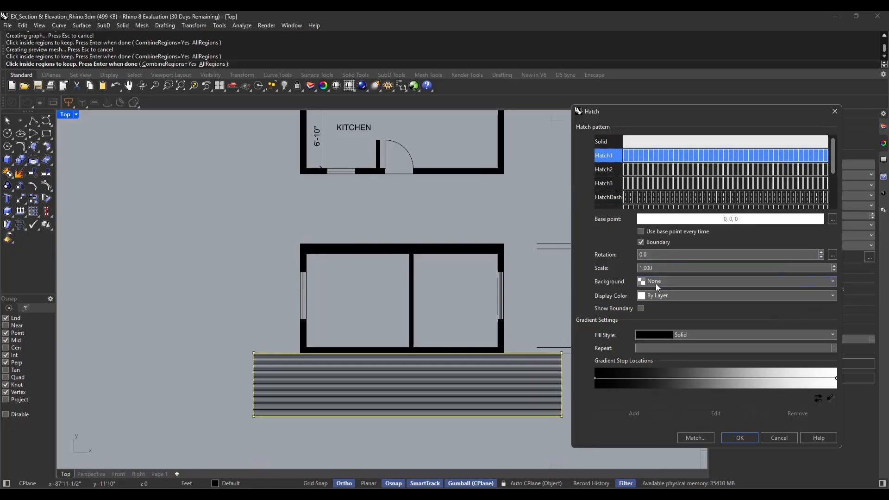
Set the ground hatch's scale to 2.000
{"action": "left_click", "coordinate": [835, 271]}
{"action": "left_click", "coordinate": [835, 268]}
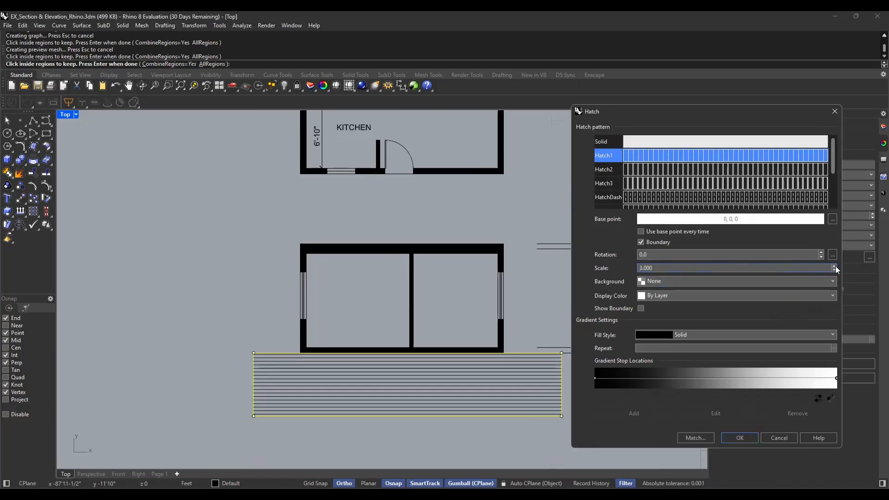
{"action": "left_click", "coordinate": [834, 267]}
{"action": "left_click", "coordinate": [835, 270]}
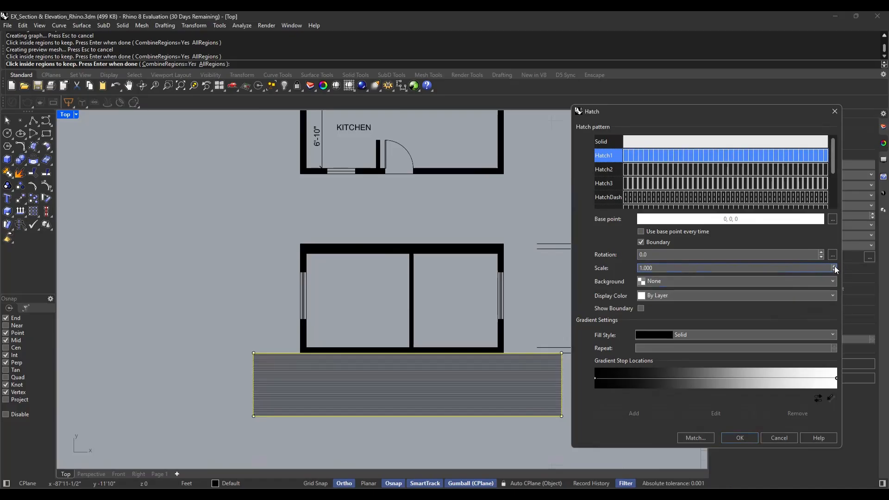
{"action": "left_click", "coordinate": [835, 267]}
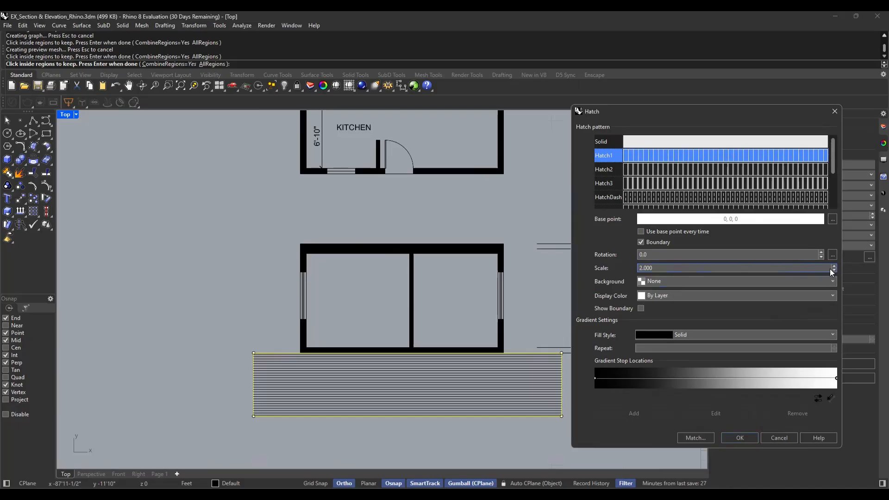
Set the ground hatch's rotation to -60 and apply the hatch
{"action": "left_click", "coordinate": [657, 255]}
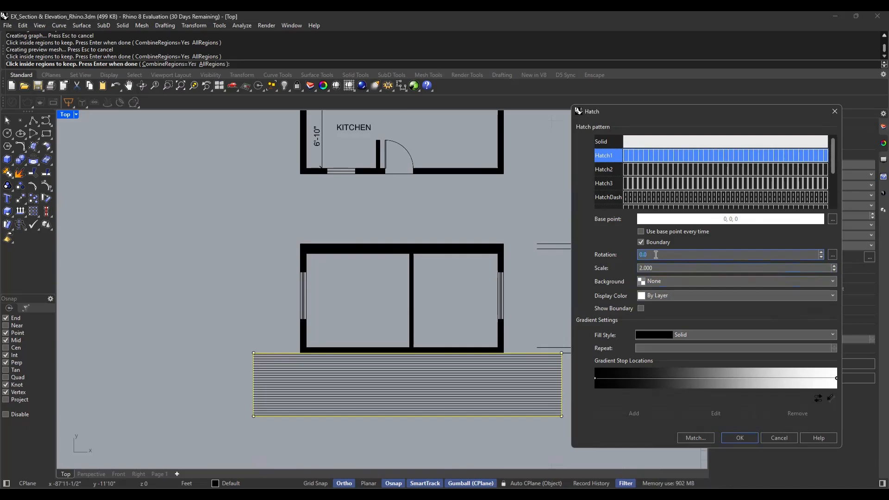
{"action": "type", "text": "6"}
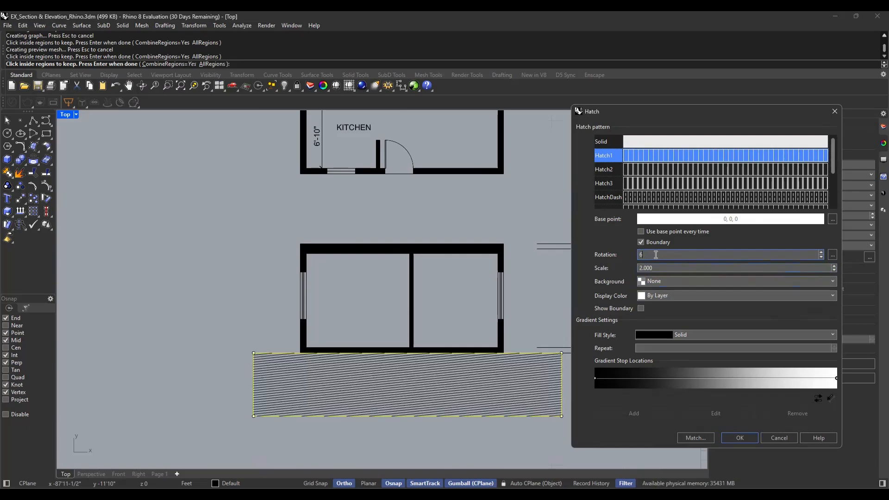
{"action": "key", "text": "BackSpace"}
{"action": "type", "text": "-60"}
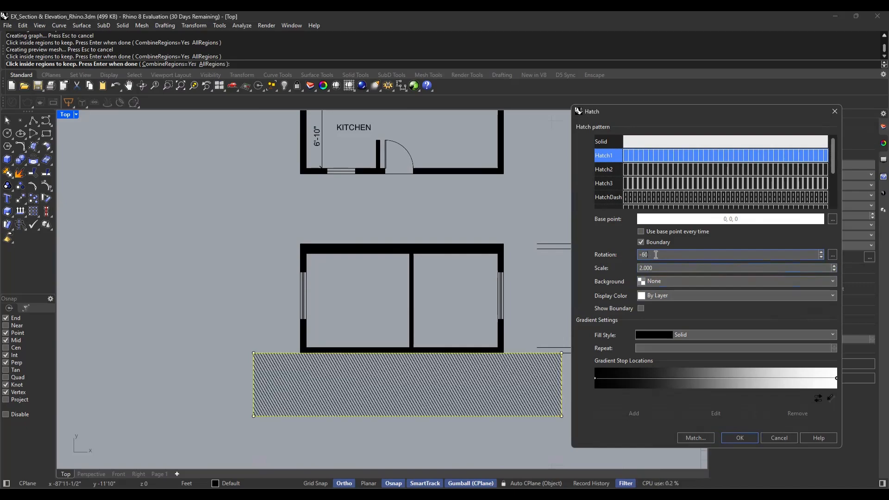
{"action": "key", "text": "Return"}
{"action": "key", "text": "Escape"}
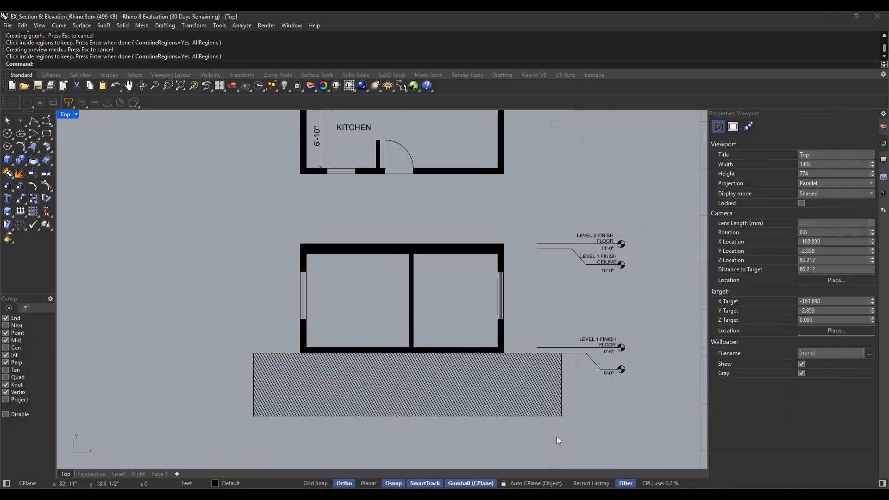
Delete the closed rectangle outline around the ground hatch, keeping the hatch itself and the ground lines
{"action": "scroll", "coordinate": [447, 418], "scroll_direction": "up", "scroll_amount": 3}
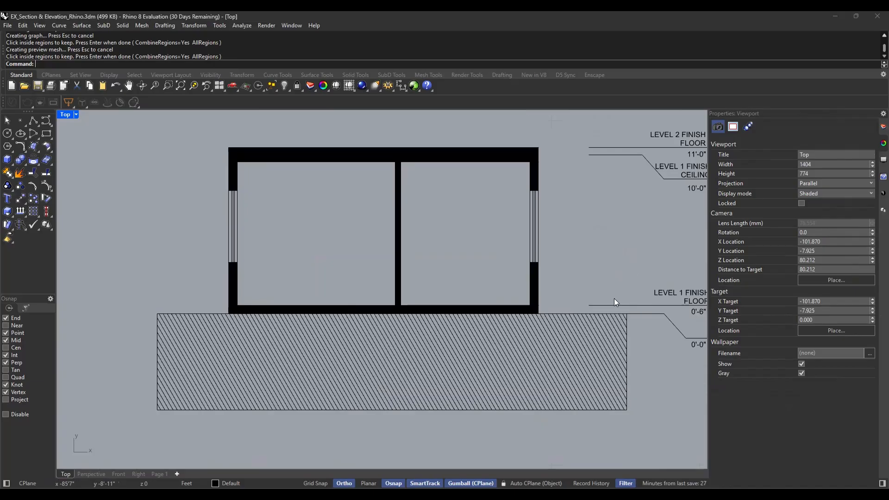
{"action": "left_click", "coordinate": [582, 314]}
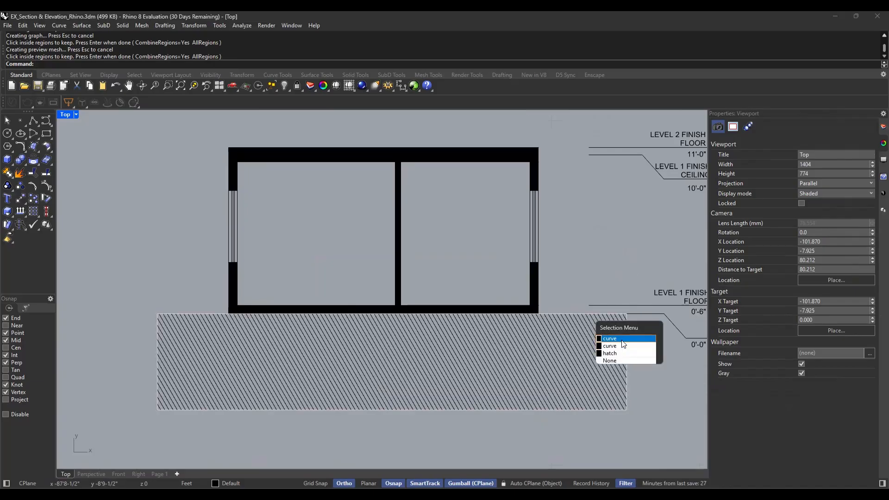
{"action": "left_click", "coordinate": [622, 341]}
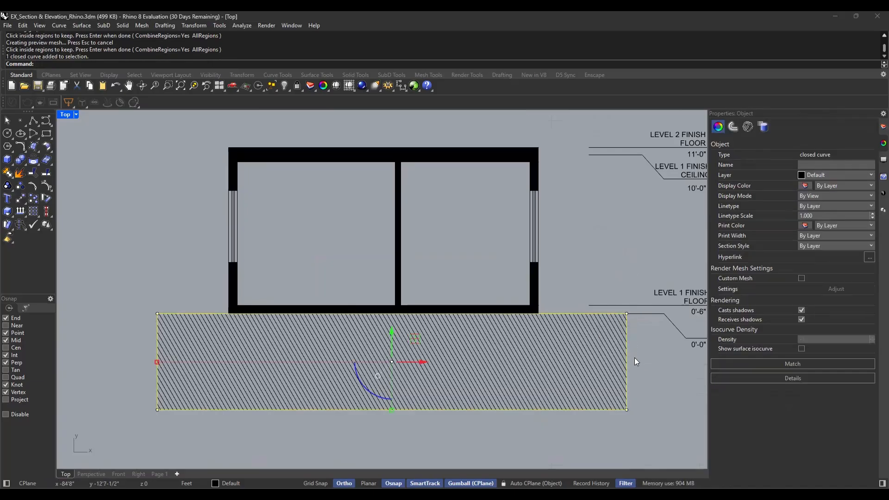
{"action": "key", "text": "Delete"}
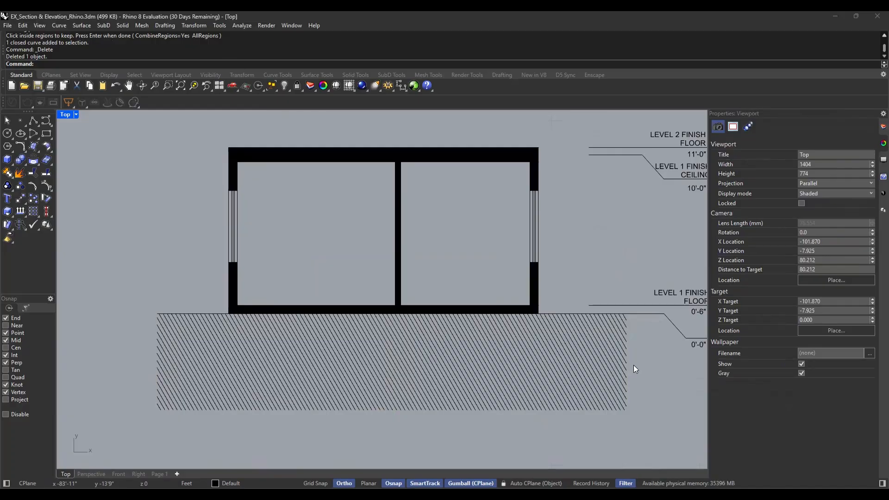
{"action": "key", "text": "ctrl+z"}
{"action": "key", "text": "Escape"}
{"action": "left_click", "coordinate": [627, 348]}
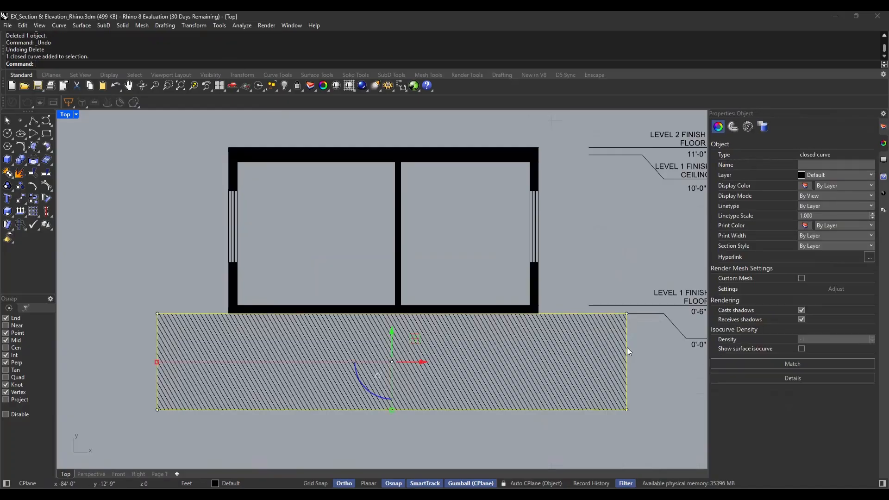
{"action": "key", "text": "Delete"}
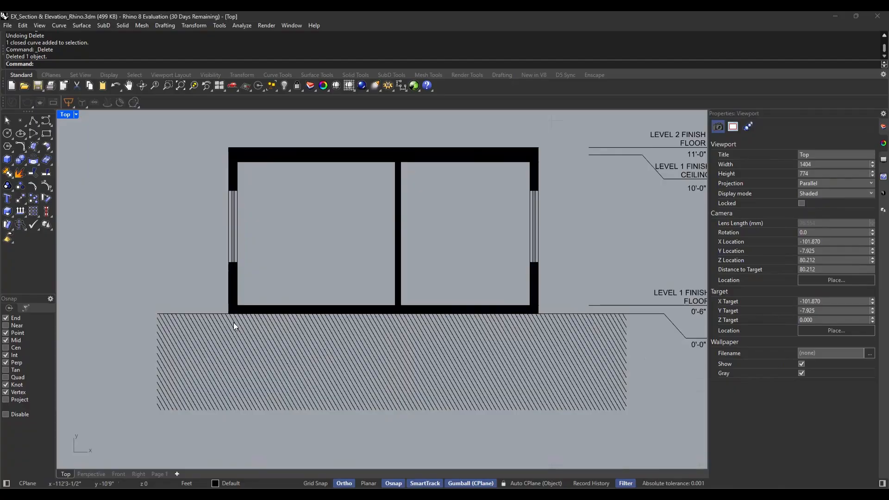
Select the two ground lines on either side of the section
{"action": "left_click", "coordinate": [216, 314]}
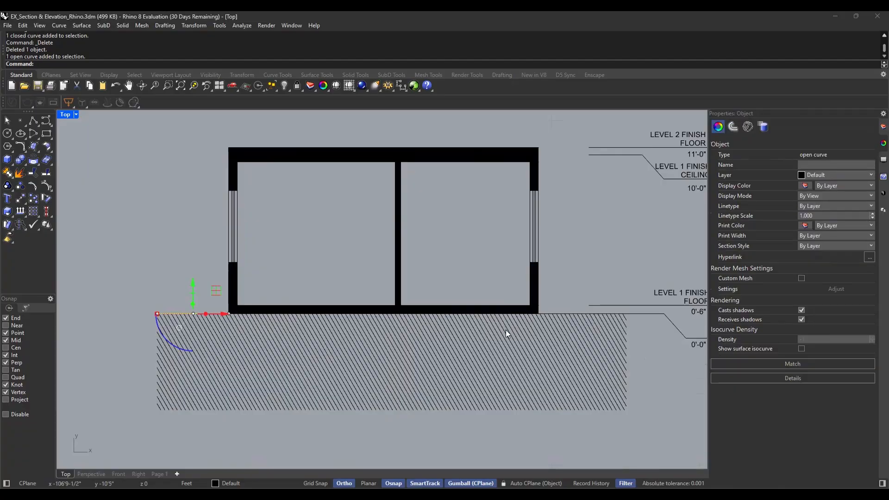
{"action": "left_click", "coordinate": [568, 315]}
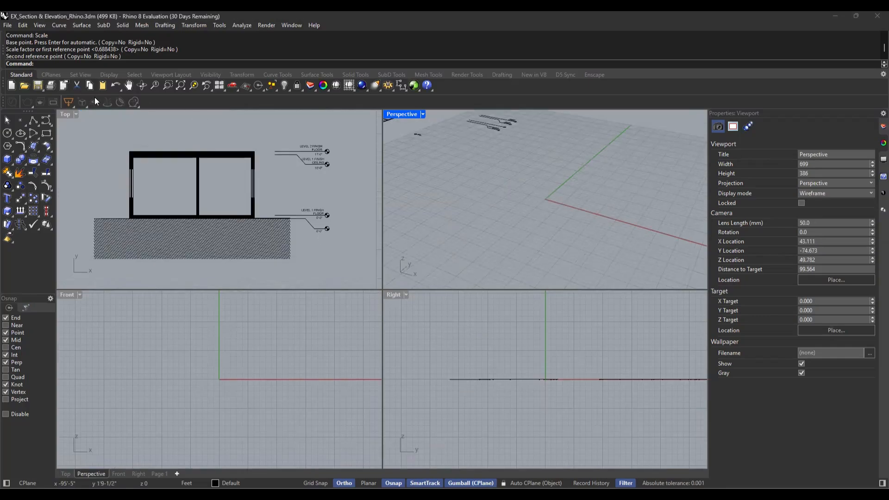
Maximize the Top view and examine the section's level markers, ground hatch, and the bath and bedroom doors on the floor plan
{"action": "double_click", "coordinate": [65, 114]}
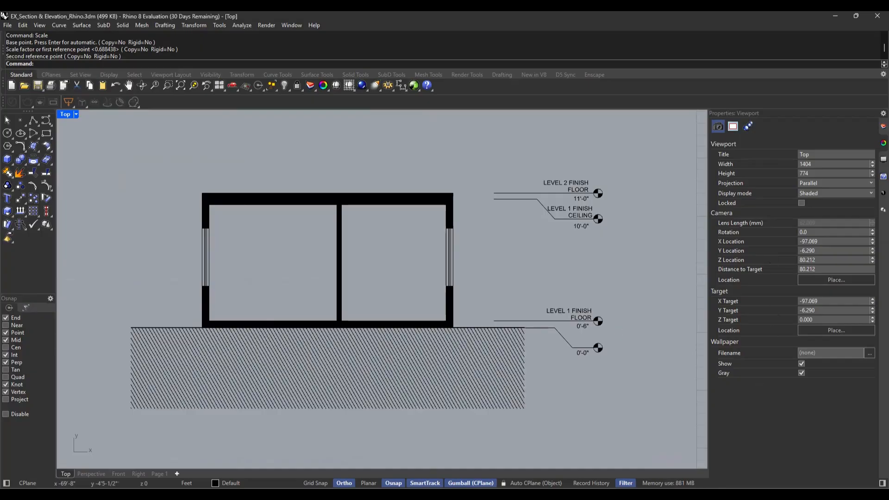
{"action": "scroll", "coordinate": [507, 322], "scroll_direction": "up", "scroll_amount": 5}
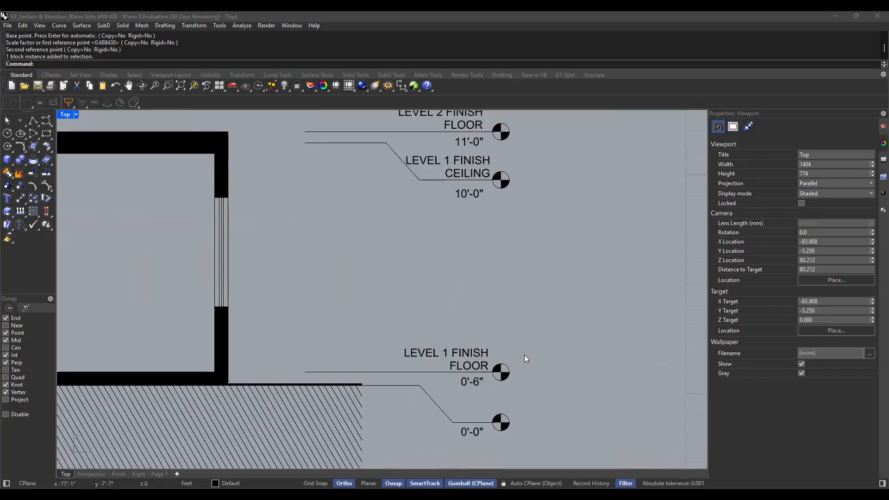
{"action": "scroll", "coordinate": [518, 320], "scroll_direction": "down", "scroll_amount": 3}
{"action": "scroll", "coordinate": [513, 338], "scroll_direction": "down", "scroll_amount": 3}
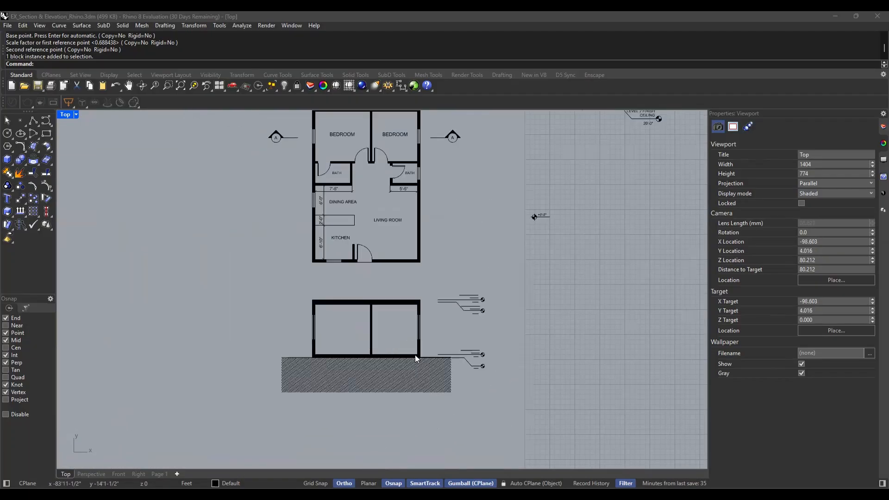
{"action": "scroll", "coordinate": [413, 251], "scroll_direction": "up", "scroll_amount": 10}
{"action": "scroll", "coordinate": [418, 250], "scroll_direction": "up", "scroll_amount": 4}
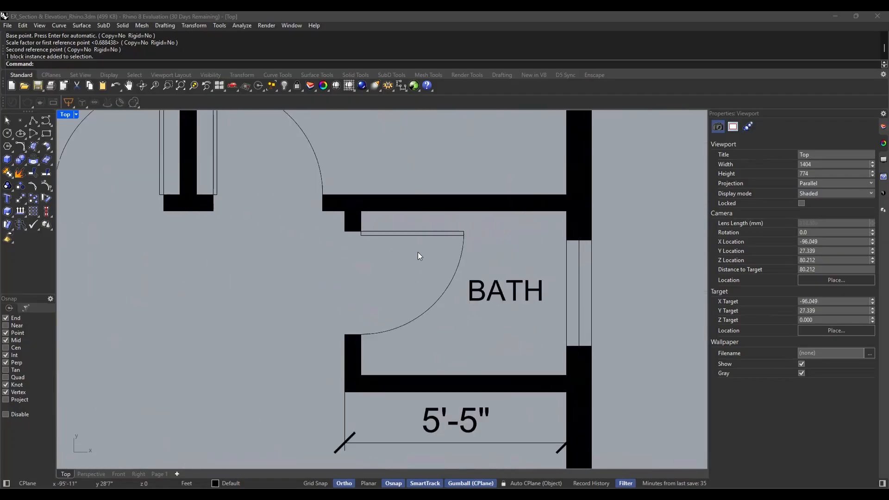
{"action": "scroll", "coordinate": [427, 304], "scroll_direction": "down", "scroll_amount": 3}
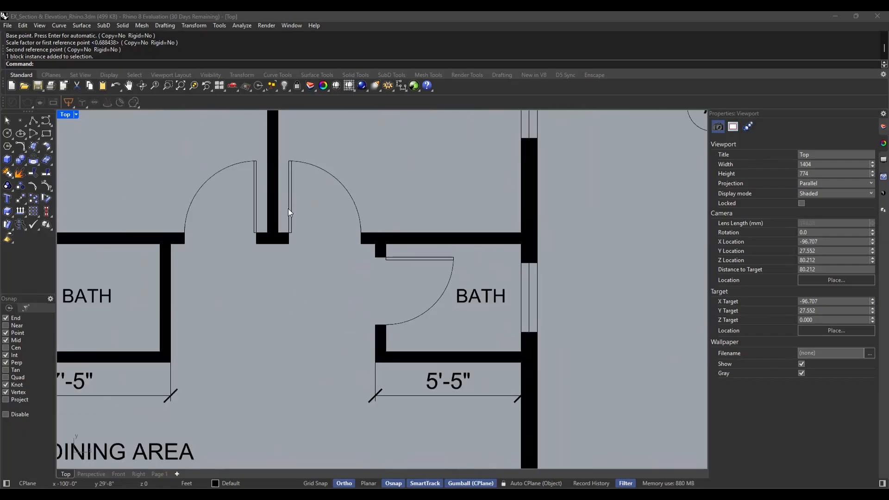
{"action": "scroll", "coordinate": [290, 194], "scroll_direction": "up", "scroll_amount": 4}
{"action": "scroll", "coordinate": [389, 282], "scroll_direction": "down", "scroll_amount": 3}
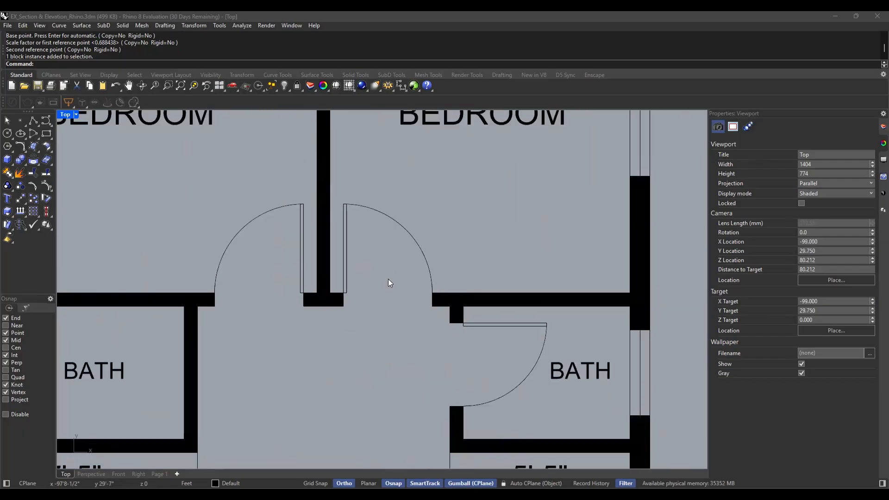
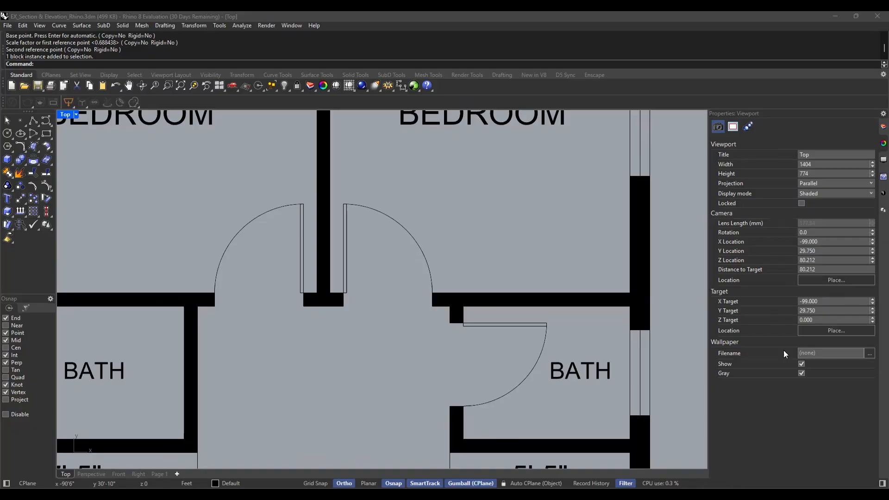
Define the four curves of the right bedroom door as a block named BD, based at the leaf's hinge corner against the wall
{"action": "scroll", "coordinate": [343, 217], "scroll_direction": "up", "scroll_amount": 3}
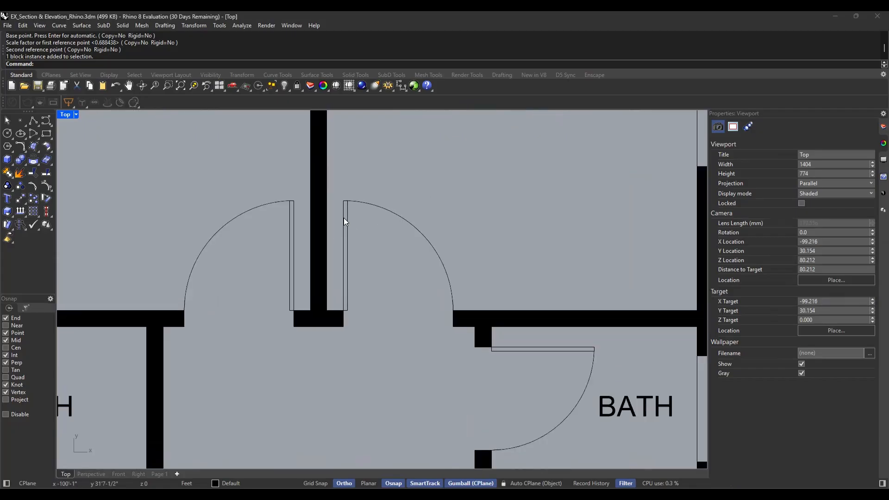
{"action": "left_click_drag", "start_coordinate": [338, 181], "coordinate": [506, 350]}
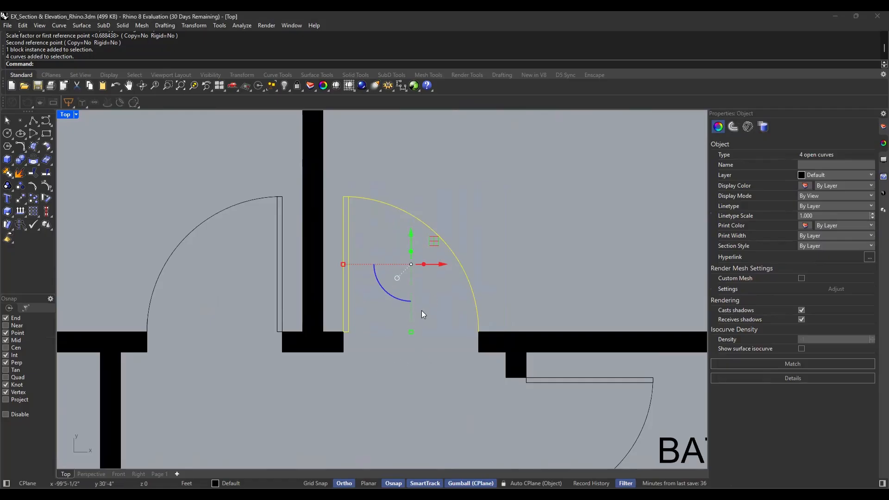
{"action": "type", "text": "Blo"}
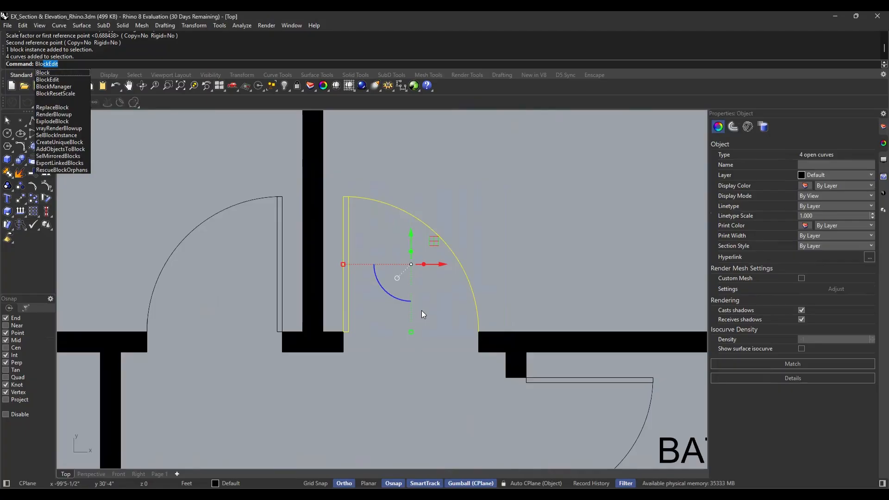
{"action": "left_click", "coordinate": [44, 73]}
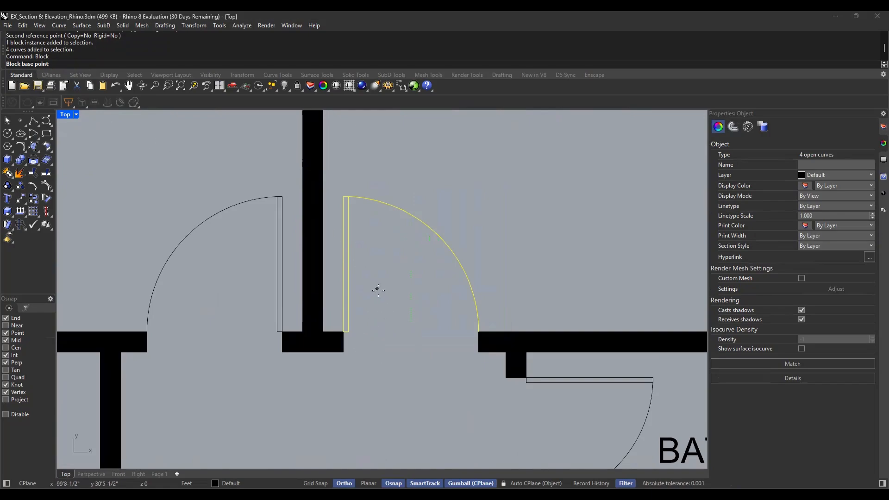
{"action": "scroll", "coordinate": [343, 336], "scroll_direction": "up", "scroll_amount": 4}
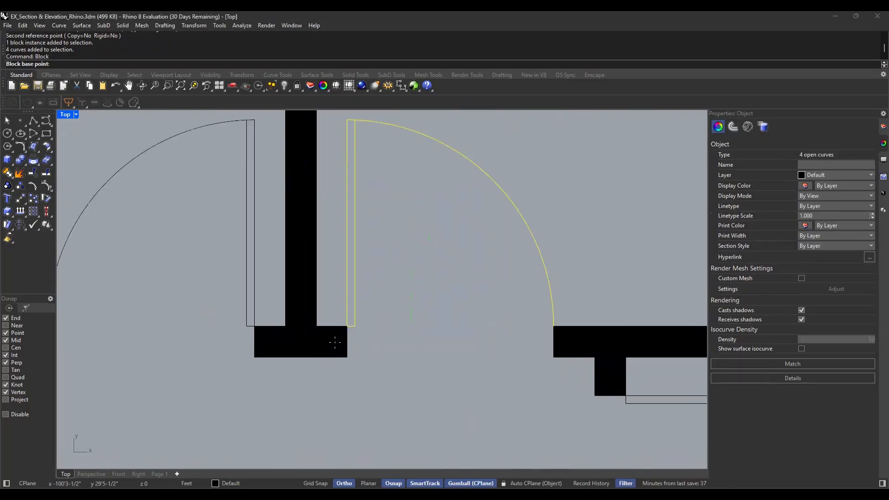
{"action": "left_click", "coordinate": [346, 321]}
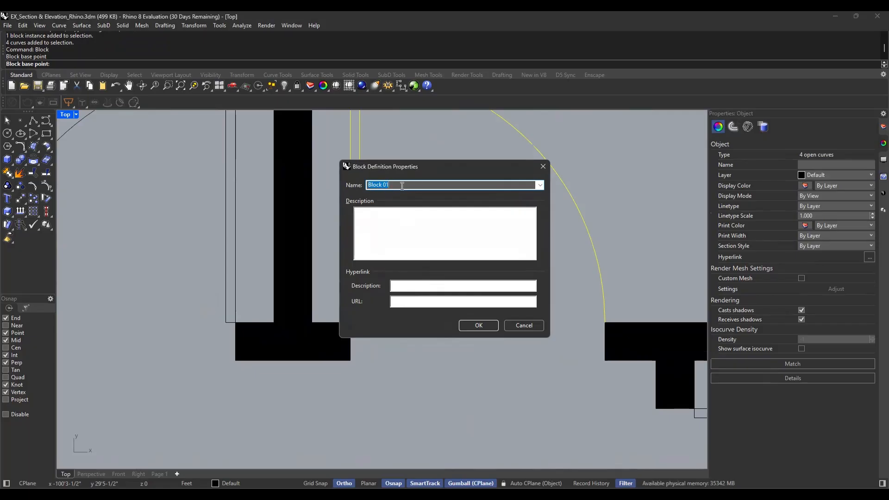
{"action": "type", "text": "B"}
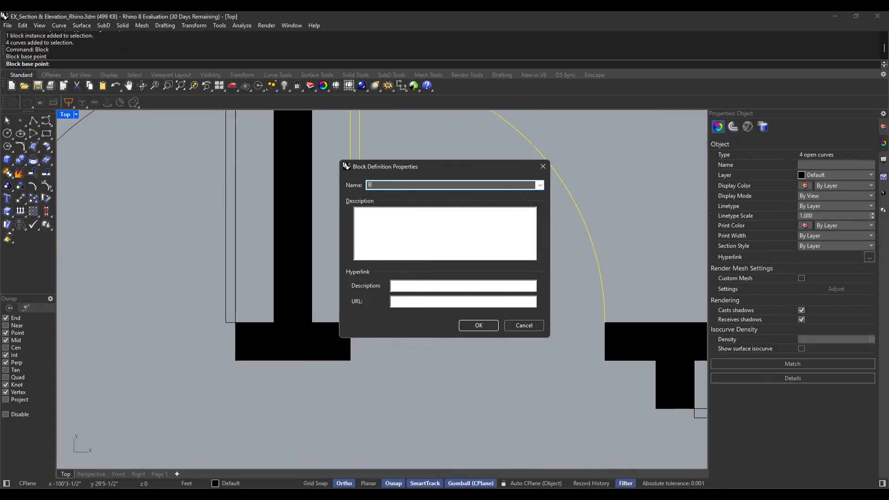
{"action": "type", "text": "D"}
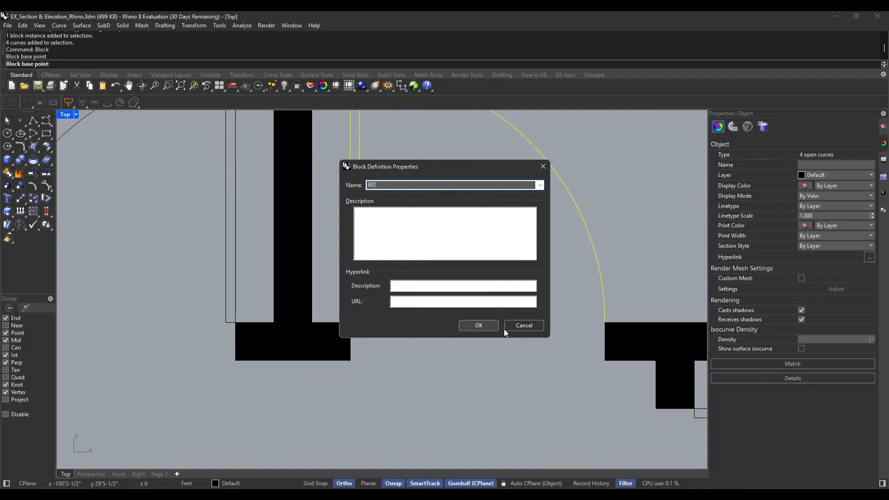
{"action": "left_click", "coordinate": [479, 328]}
{"action": "key", "text": "Escape"}
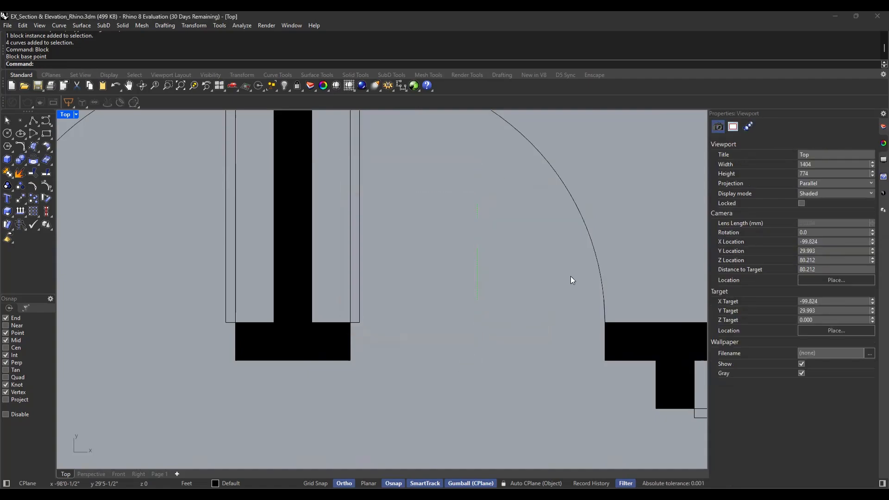
{"action": "left_click", "coordinate": [601, 276]}
{"action": "scroll", "coordinate": [526, 314], "scroll_direction": "down", "scroll_amount": 3}
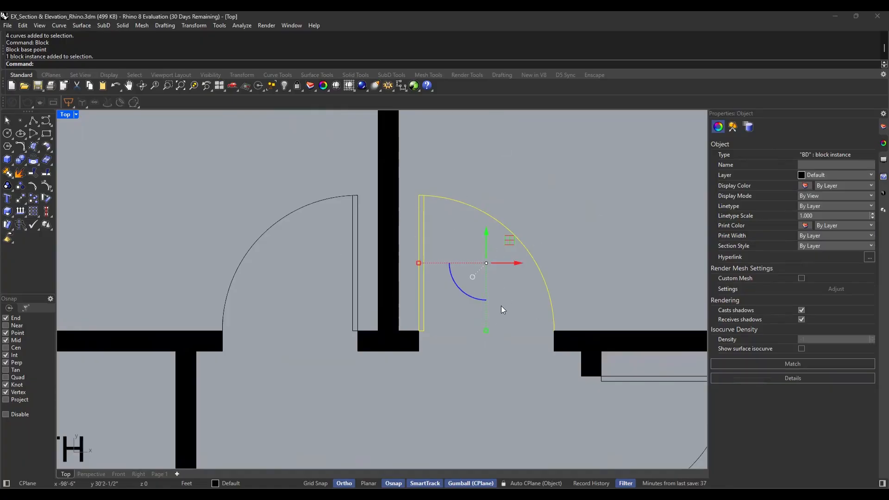
{"action": "scroll", "coordinate": [517, 324], "scroll_direction": "up", "scroll_amount": 3}
{"action": "key", "text": "ctrl+z"}
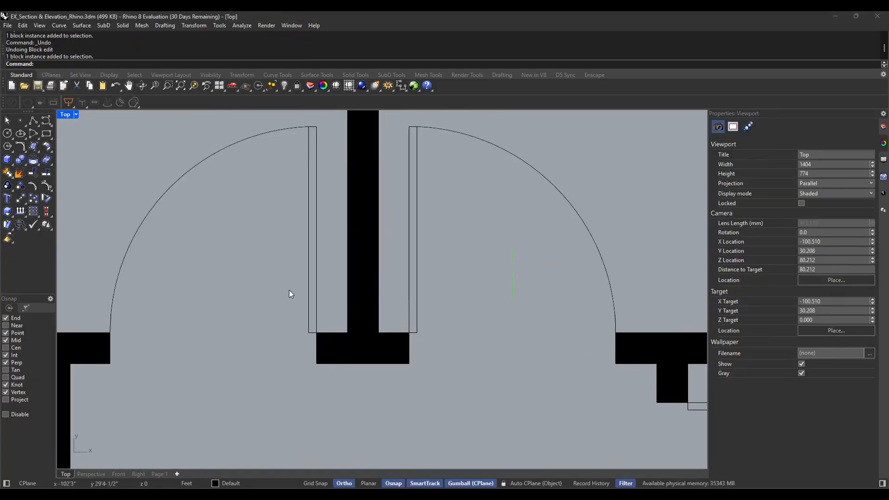
Delete the loose leaf lines and swing arc of the left bedroom door
{"action": "left_click_drag", "start_coordinate": [299, 293], "coordinate": [277, 300]}
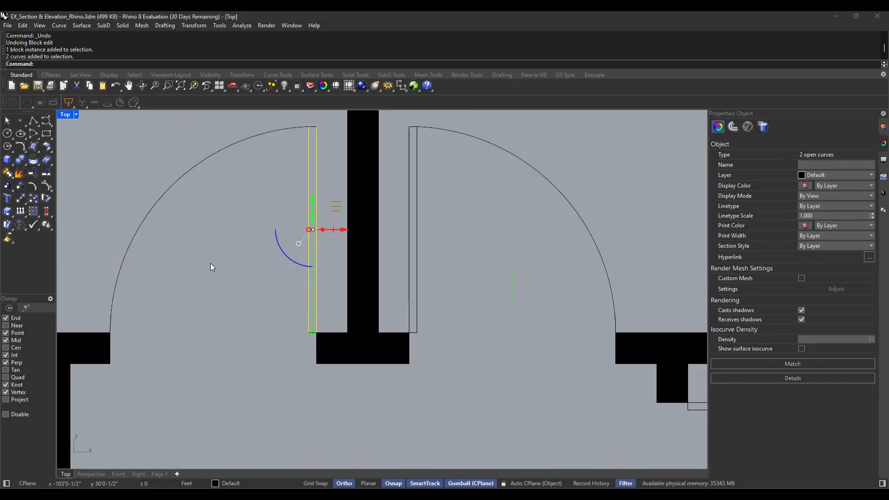
{"action": "left_click_drag", "start_coordinate": [327, 122], "coordinate": [137, 204]}
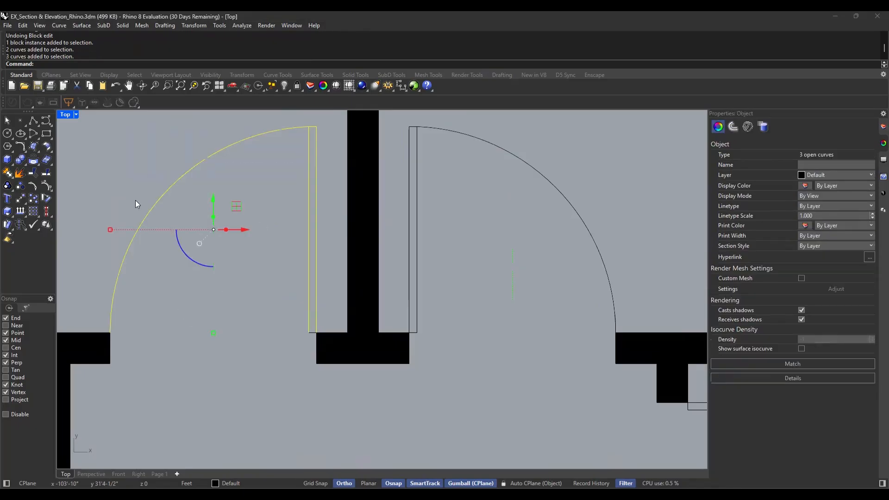
{"action": "key", "text": "Delete"}
{"action": "left_click", "coordinate": [314, 333]}
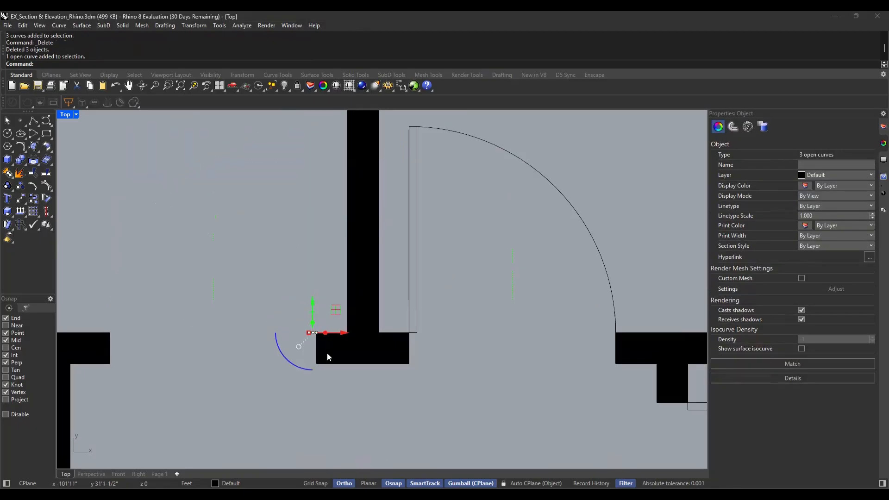
{"action": "key", "text": "Delete"}
Mirror a copy of the BD door block into the left bedroom opening about a vertical axis through the wall stub's midpoint
{"action": "left_click", "coordinate": [409, 310]}
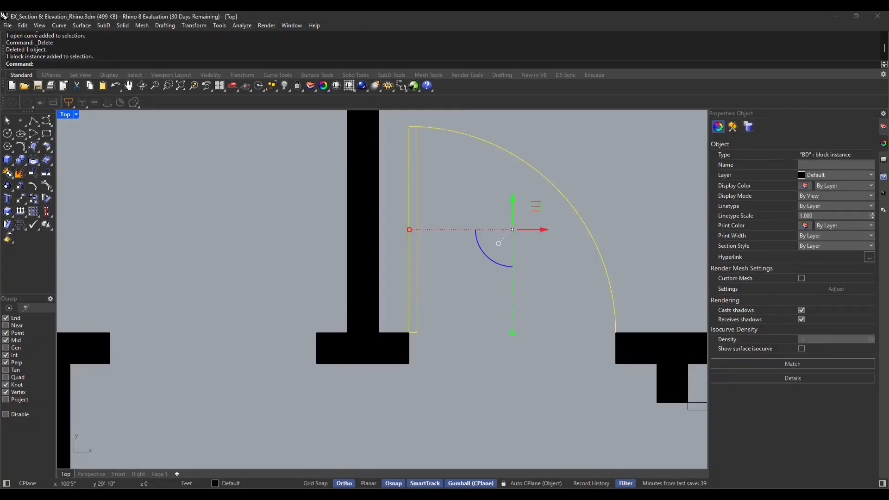
{"action": "type", "text": "Mirror"}
{"action": "key", "text": "Return"}
{"action": "left_click", "coordinate": [363, 364]}
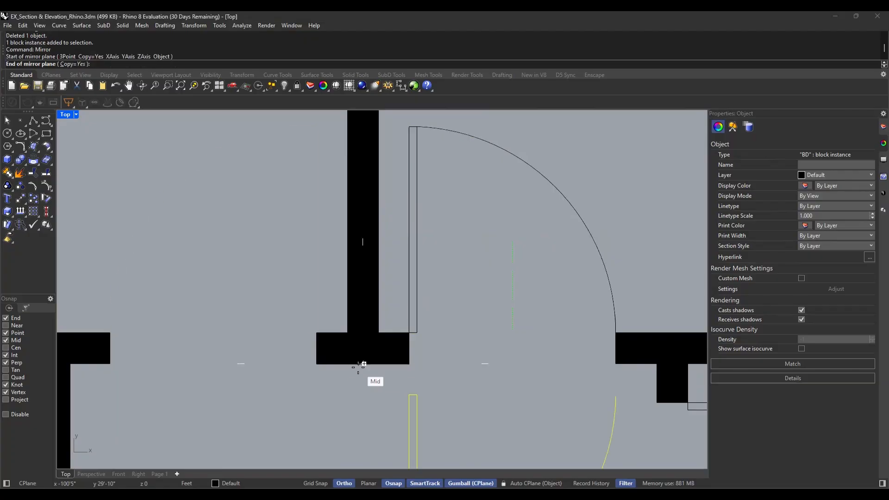
{"action": "left_click", "coordinate": [364, 415]}
{"action": "key", "text": "Escape"}
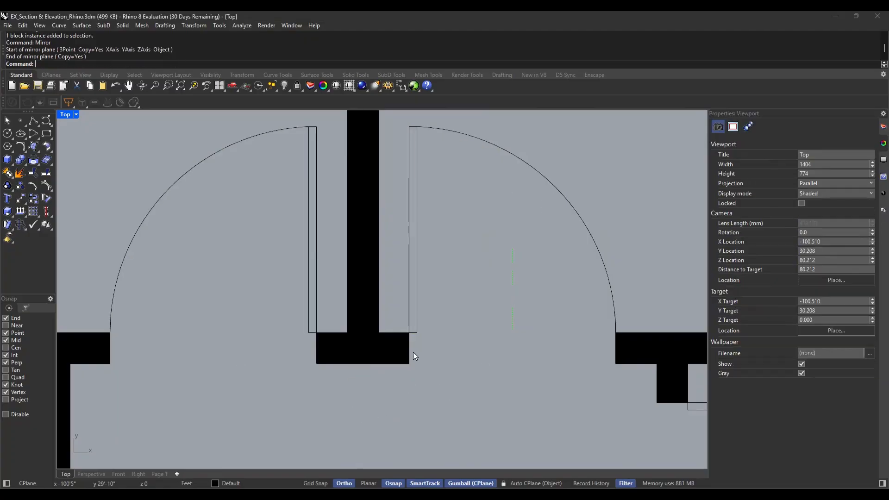
Open the BD door block for editing and delete the door leaf's long line farther from the wall
{"action": "left_click", "coordinate": [417, 320]}
{"action": "key", "text": "Escape"}
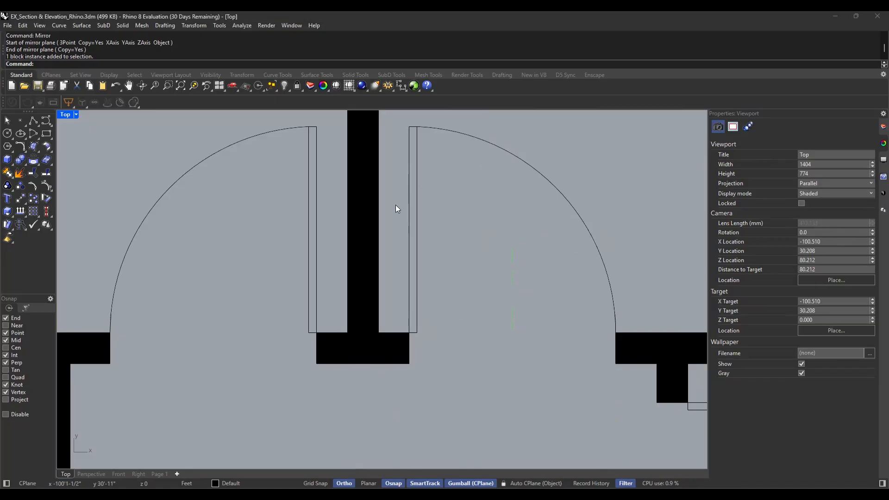
{"action": "double_click", "coordinate": [588, 227]}
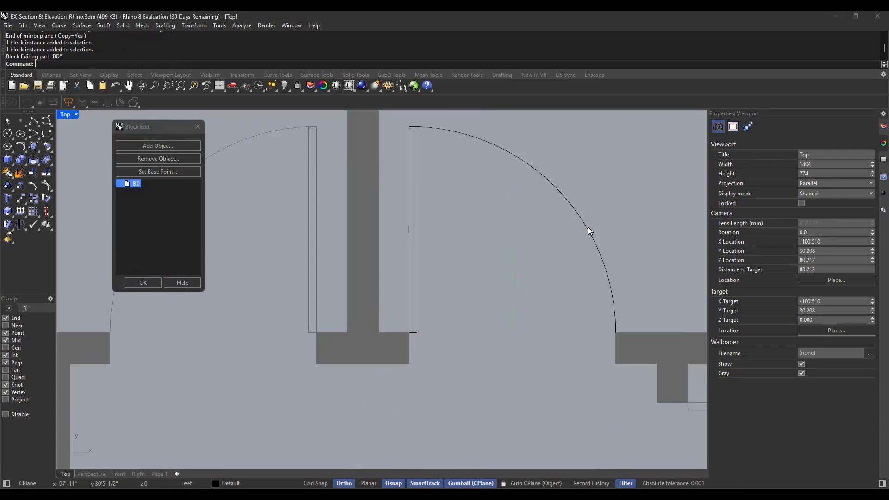
{"action": "left_click", "coordinate": [542, 173]}
{"action": "left_click", "coordinate": [456, 312]}
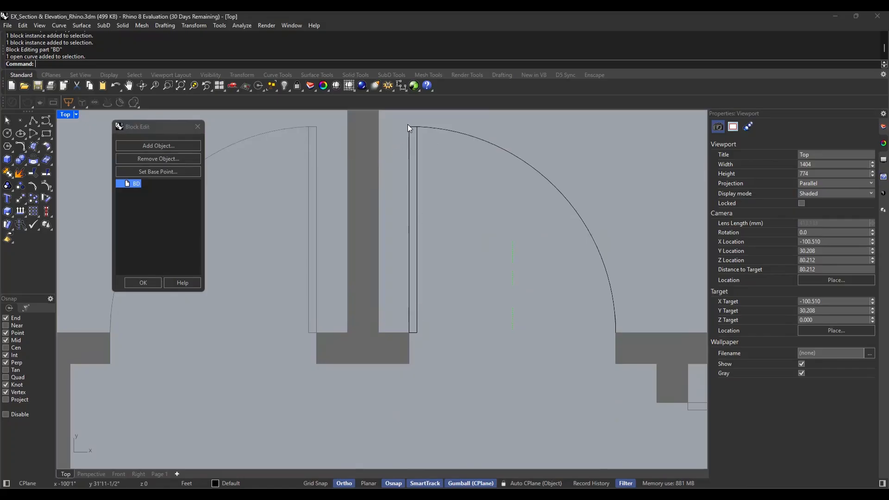
{"action": "left_click", "coordinate": [413, 326]}
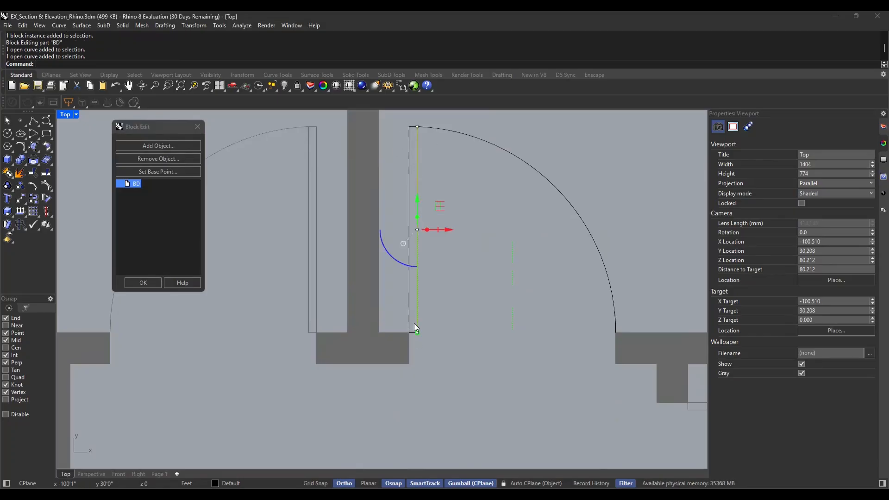
{"action": "key", "text": "Delete"}
Offset the remaining long leaf line 0.2 ft toward the door opening
{"action": "left_click", "coordinate": [409, 323]}
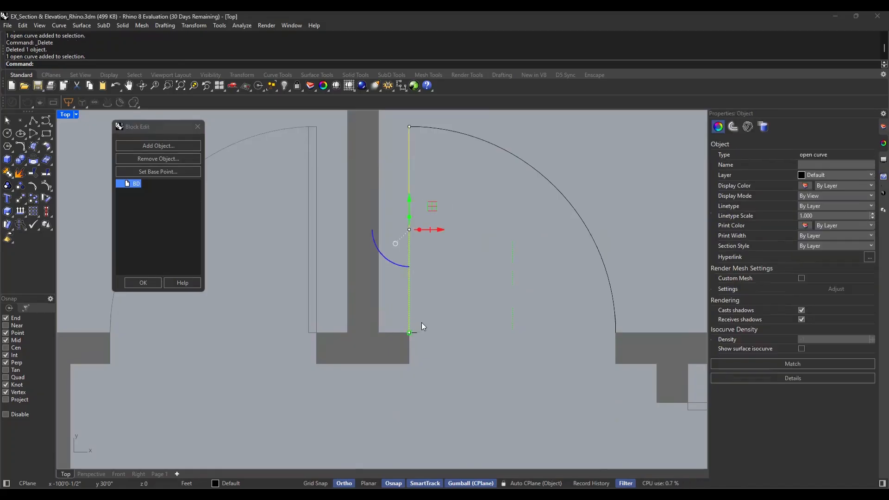
{"action": "type", "text": "Offset"}
{"action": "key", "text": "Return"}
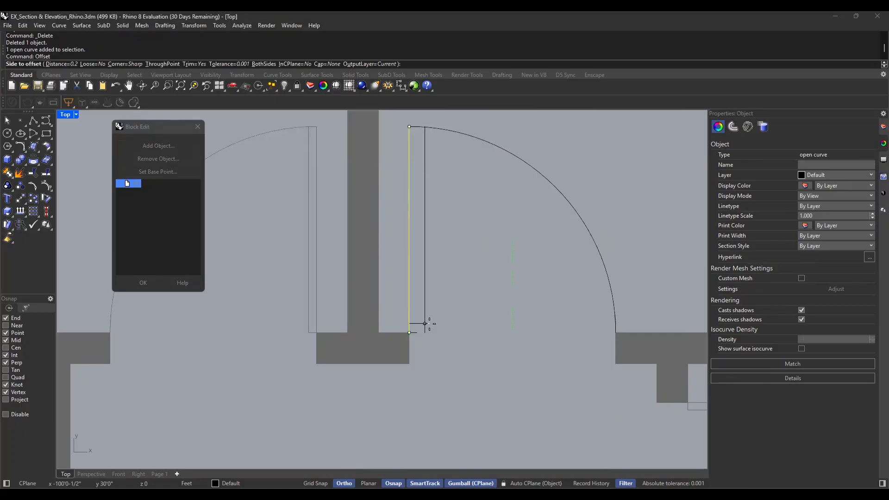
{"action": "type", "text": ".2"}
{"action": "left_click", "coordinate": [424, 324]}
{"action": "left_click", "coordinate": [464, 346]}
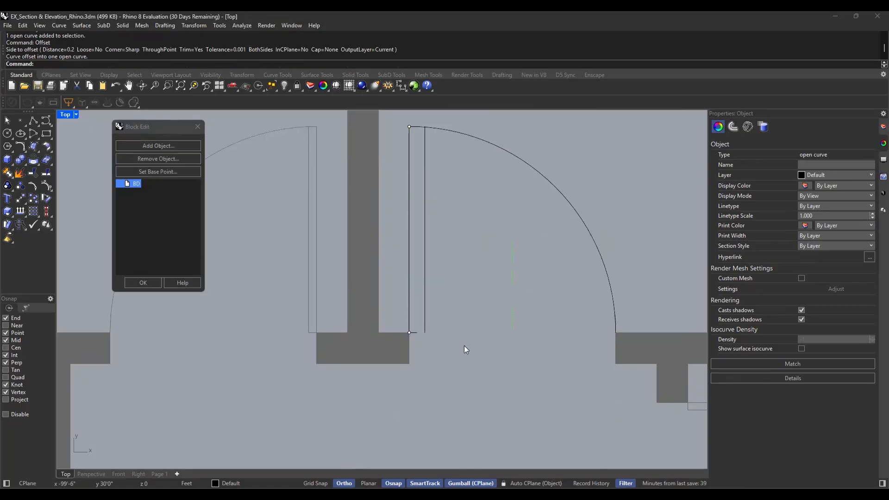
Fillet the offset leaf line with the short hinge-end line at radius 0 to close the corner
{"action": "type", "text": "Fillet"}
{"action": "key", "text": "Return"}
{"action": "left_click", "coordinate": [426, 327]}
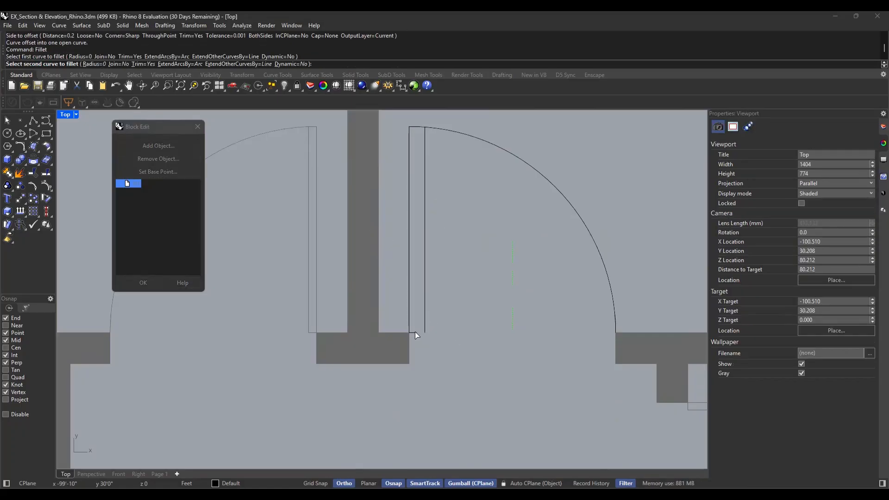
{"action": "left_click", "coordinate": [415, 331]}
Trim the offset leaf line where it passes the swing arc and finish editing the BD block
{"action": "scroll", "coordinate": [436, 123], "scroll_direction": "up", "scroll_amount": 5}
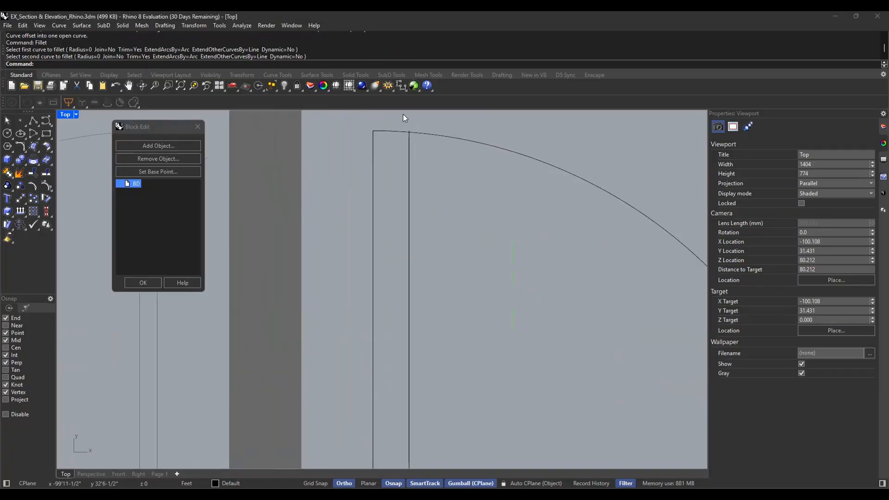
{"action": "type", "text": "Trim"}
{"action": "key", "text": "Return"}
{"action": "left_click_drag", "start_coordinate": [470, 147], "coordinate": [293, 222]}
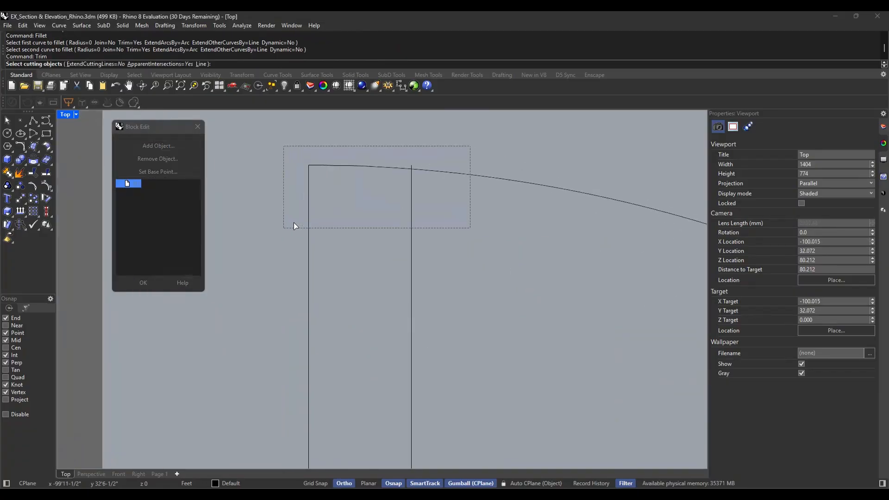
{"action": "key", "text": "Return"}
{"action": "left_click", "coordinate": [412, 163]}
{"action": "key", "text": "Return"}
{"action": "scroll", "coordinate": [432, 167], "scroll_direction": "down", "scroll_amount": 5}
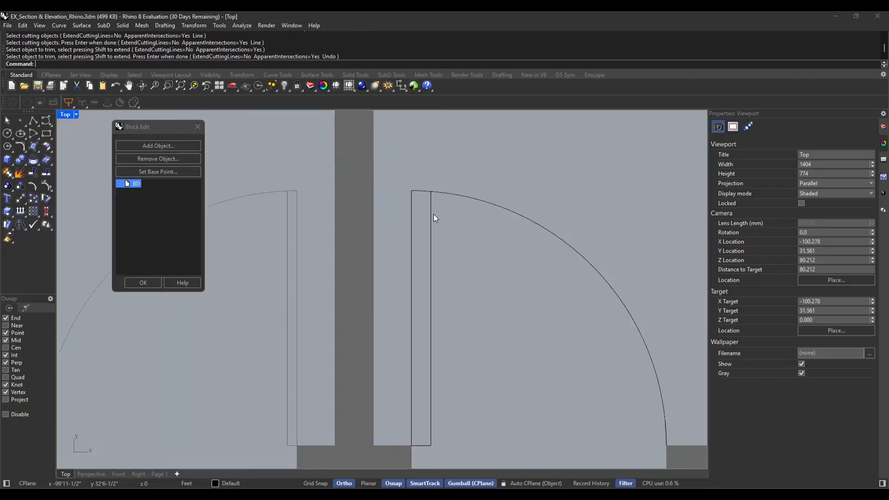
{"action": "left_click", "coordinate": [143, 283]}
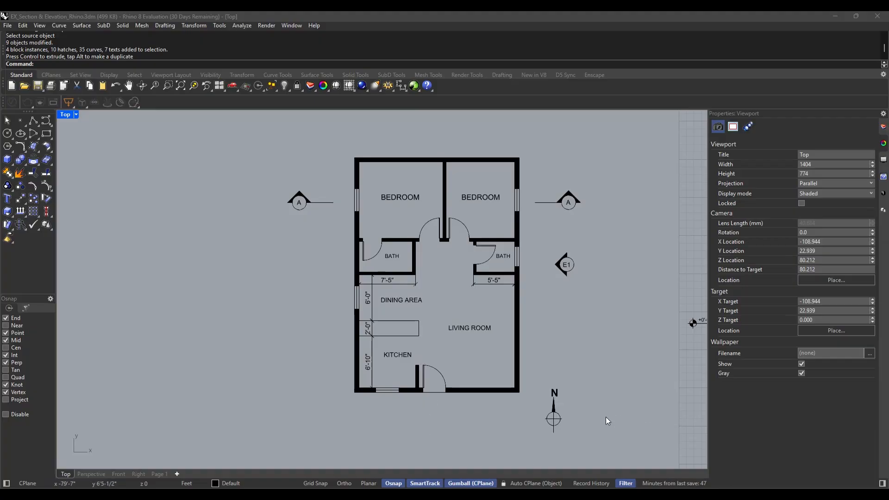
Move the E1 elevation marker slightly down along the east side of the floor plan
{"action": "right_click_drag", "start_coordinate": [588, 324], "coordinate": [574, 324]}
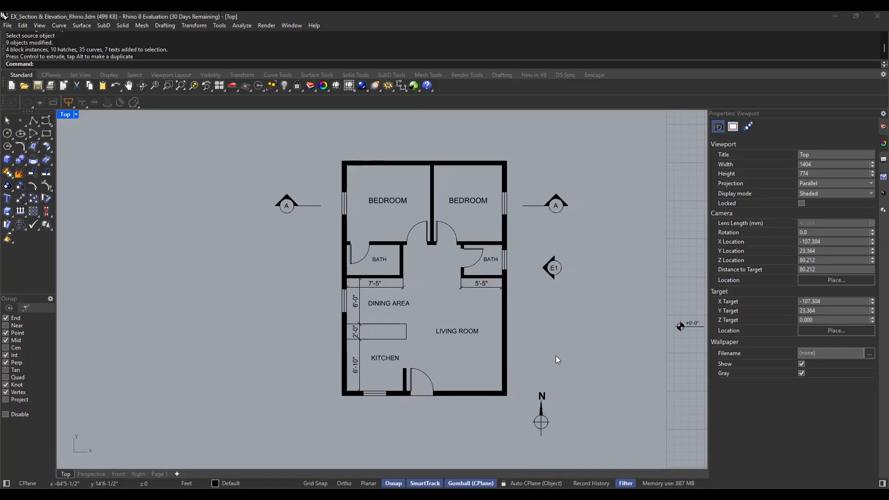
{"action": "scroll", "coordinate": [549, 285], "scroll_direction": "up", "scroll_amount": 4}
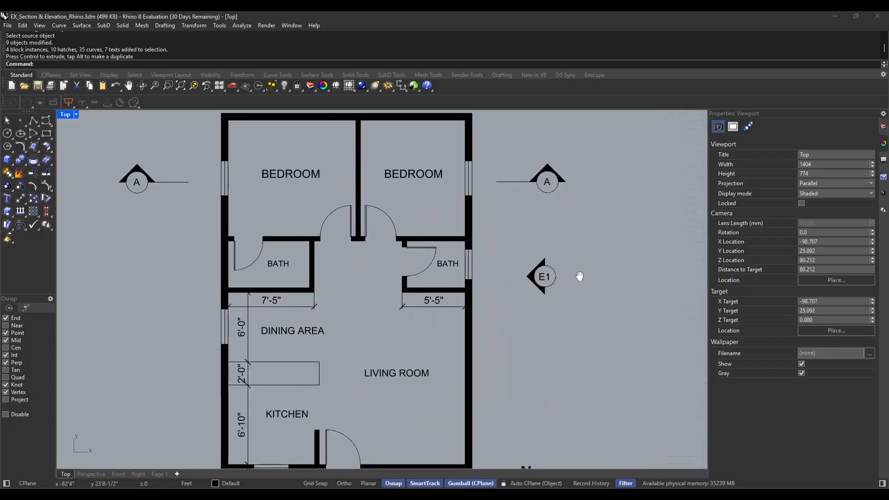
{"action": "left_click_drag", "start_coordinate": [565, 201], "coordinate": [504, 282]}
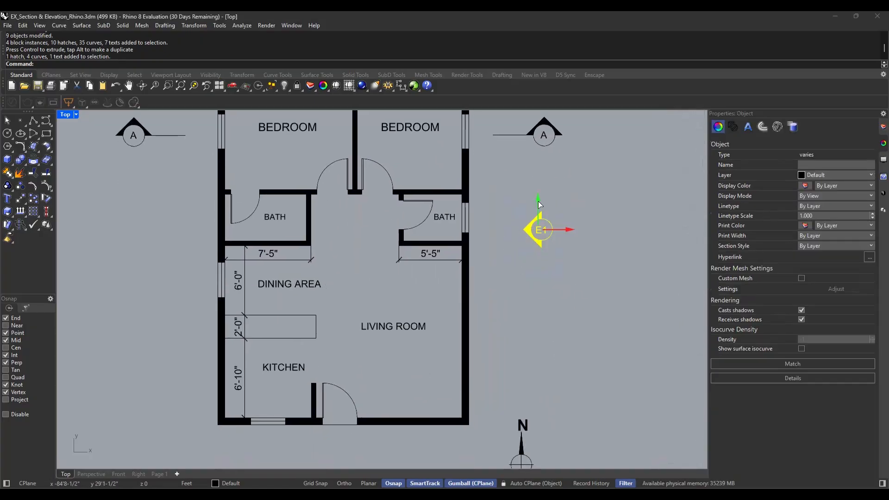
{"action": "left_click_drag", "start_coordinate": [538, 201], "coordinate": [539, 216]}
{"action": "left_click", "coordinate": [606, 226]}
{"action": "right_click_drag", "start_coordinate": [606, 226], "coordinate": [569, 270]}
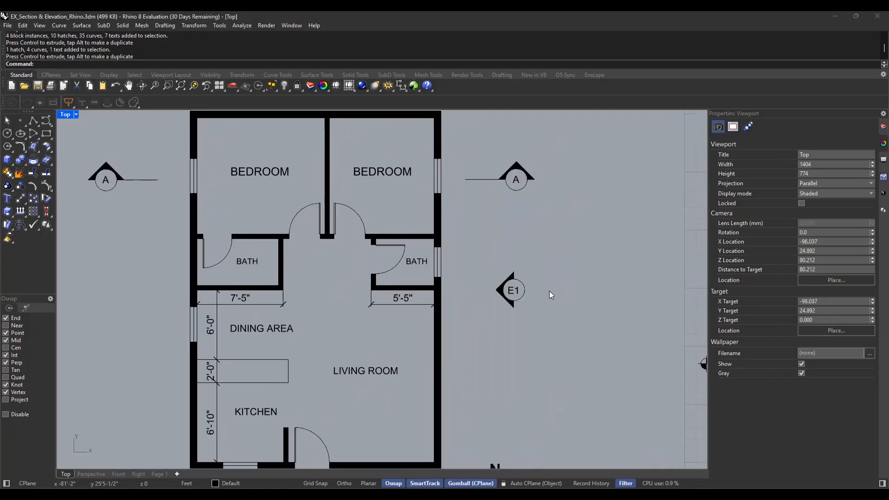
{"action": "scroll", "coordinate": [506, 297], "scroll_direction": "up", "scroll_amount": 2}
{"action": "scroll", "coordinate": [530, 301], "scroll_direction": "down", "scroll_amount": 4}
{"action": "mouse_move", "coordinate": [528, 322]}
{"action": "right_mouse_down"}
{"action": "mouse_move", "coordinate": [543, 303]}
{"action": "mouse_move", "coordinate": [541, 315]}
{"action": "right_mouse_up"}
{"action": "left_click_drag", "start_coordinate": [554, 311], "coordinate": [510, 253]}
{"action": "scroll", "coordinate": [536, 305], "scroll_direction": "up", "scroll_amount": 4}
{"action": "left_click", "coordinate": [560, 304]}
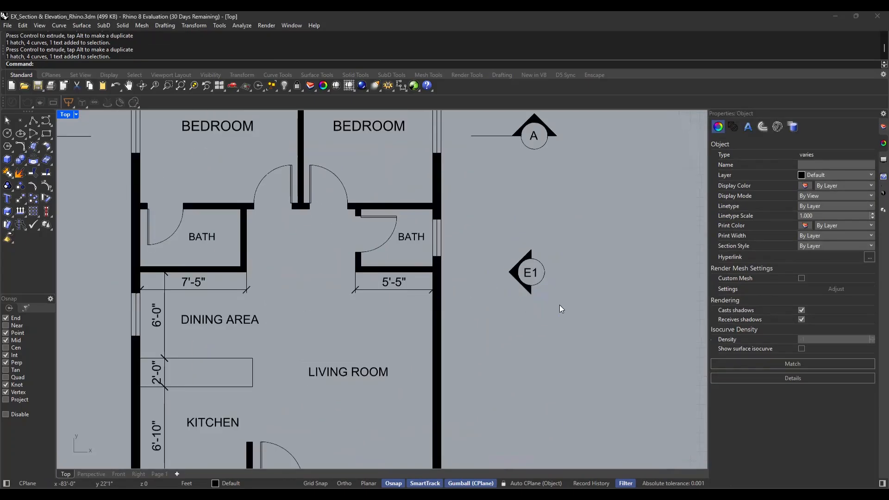
{"action": "scroll", "coordinate": [531, 273], "scroll_direction": "down", "scroll_amount": 2}
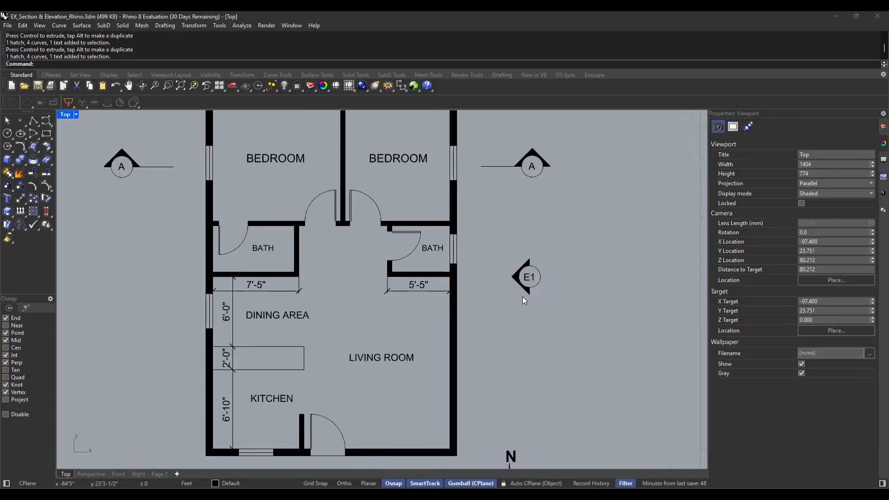
Place a copy of the E1 elevation marker outside the plan's north wall, rotated 90 degrees so its arrow points toward the building
{"action": "scroll", "coordinate": [445, 346], "scroll_direction": "down", "scroll_amount": 3}
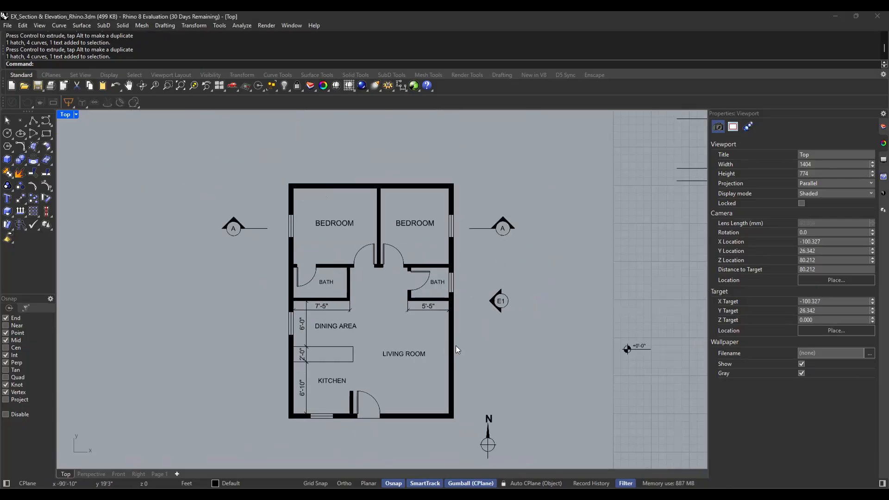
{"action": "left_click_drag", "start_coordinate": [484, 278], "coordinate": [493, 130]}
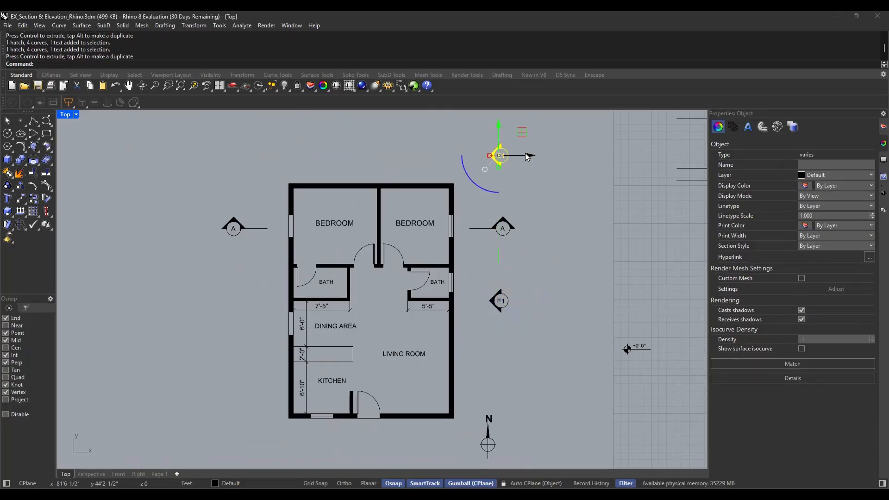
{"action": "left_click_drag", "start_coordinate": [530, 157], "coordinate": [425, 157]}
{"action": "left_click_drag", "start_coordinate": [363, 175], "coordinate": [416, 188]}
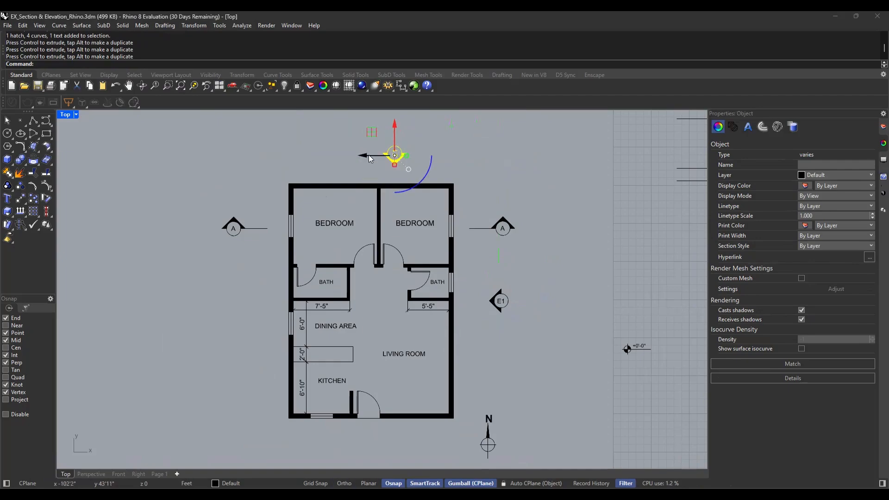
{"action": "left_click_drag", "start_coordinate": [368, 156], "coordinate": [349, 156]}
{"action": "key", "text": "Escape"}
Rotate the north marker's label so it reads upright and change its text to E2
{"action": "scroll", "coordinate": [376, 151], "scroll_direction": "up", "scroll_amount": 3}
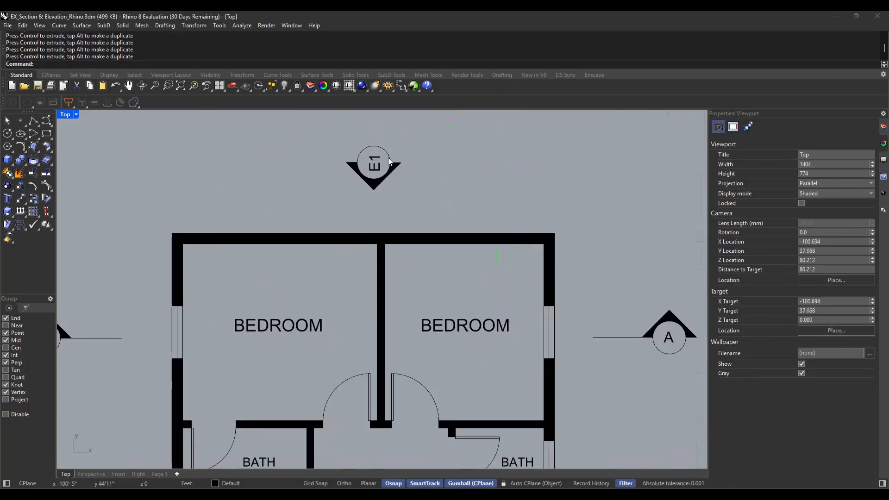
{"action": "left_click", "coordinate": [374, 163]}
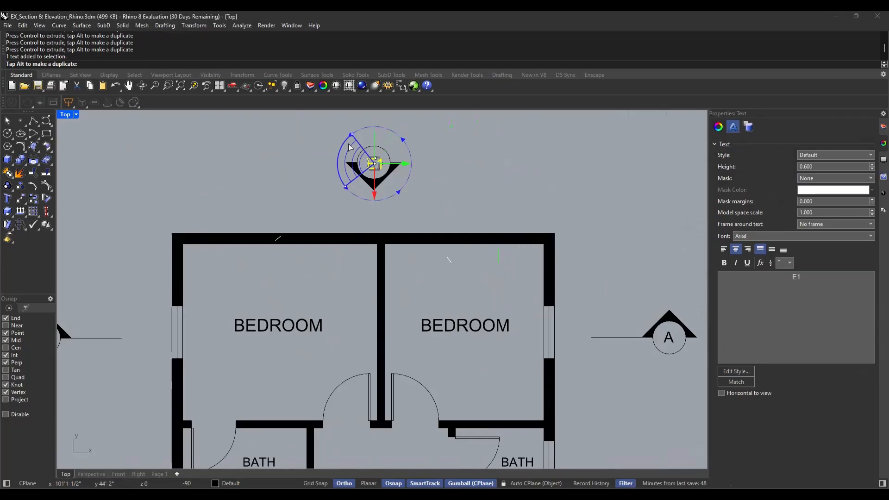
{"action": "left_click", "coordinate": [486, 182]}
{"action": "scroll", "coordinate": [409, 163], "scroll_direction": "up", "scroll_amount": 4}
{"action": "double_click", "coordinate": [347, 170]}
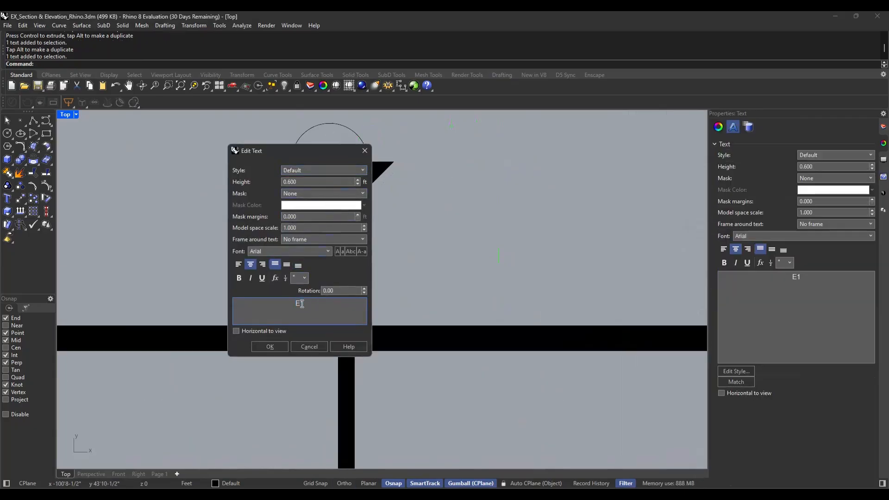
{"action": "type", "text": "2"}
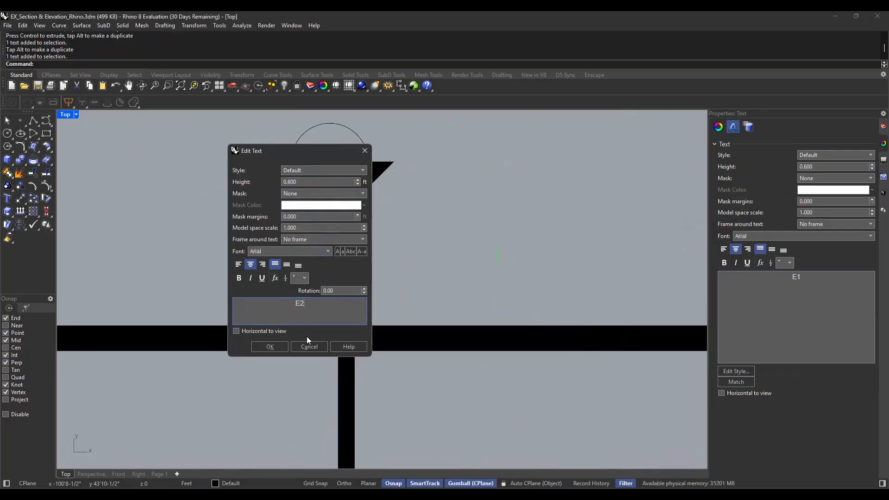
{"action": "left_click", "coordinate": [270, 347]}
Mirror a copy of the E1 marker to the plan's west side about a vertical axis through the north wall's midpoint, with Ortho on
{"action": "scroll", "coordinate": [466, 233], "scroll_direction": "down", "scroll_amount": 6}
{"action": "left_click_drag", "start_coordinate": [464, 169], "coordinate": [374, 213]}
{"action": "mouse_move", "coordinate": [580, 327]}
{"action": "left_mouse_down"}
{"action": "mouse_move", "coordinate": [554, 323]}
{"action": "mouse_move", "coordinate": [477, 349]}
{"action": "left_mouse_up"}
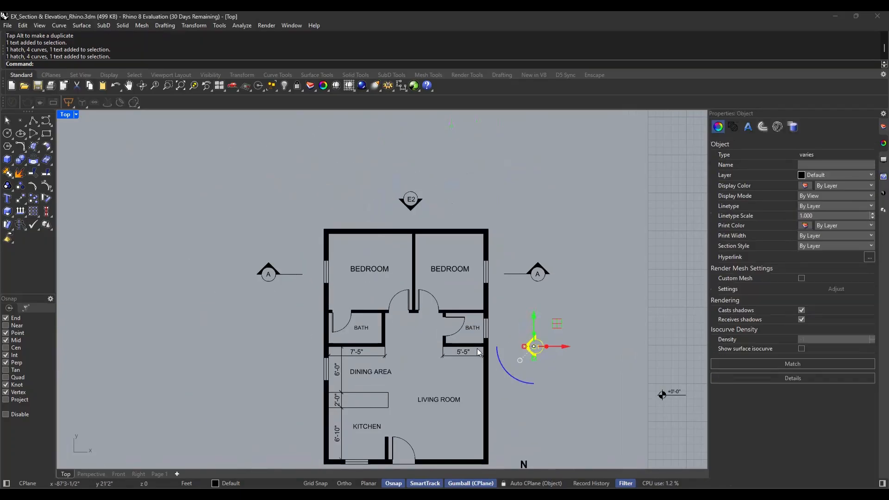
{"action": "scroll", "coordinate": [440, 424], "scroll_direction": "down", "scroll_amount": 2}
{"action": "scroll", "coordinate": [436, 435], "scroll_direction": "up", "scroll_amount": 2}
{"action": "type", "text": "mu"}
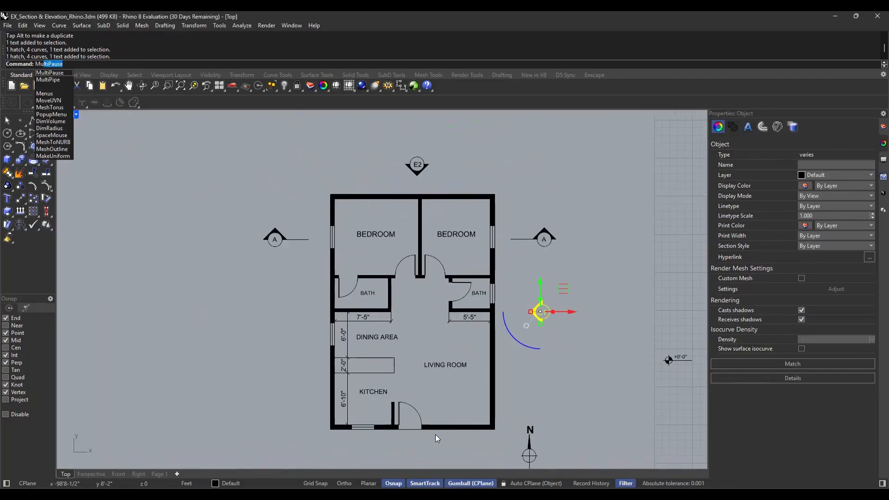
{"action": "key", "text": "BackSpace"}
{"action": "type", "text": "irror"}
{"action": "key", "text": "Return"}
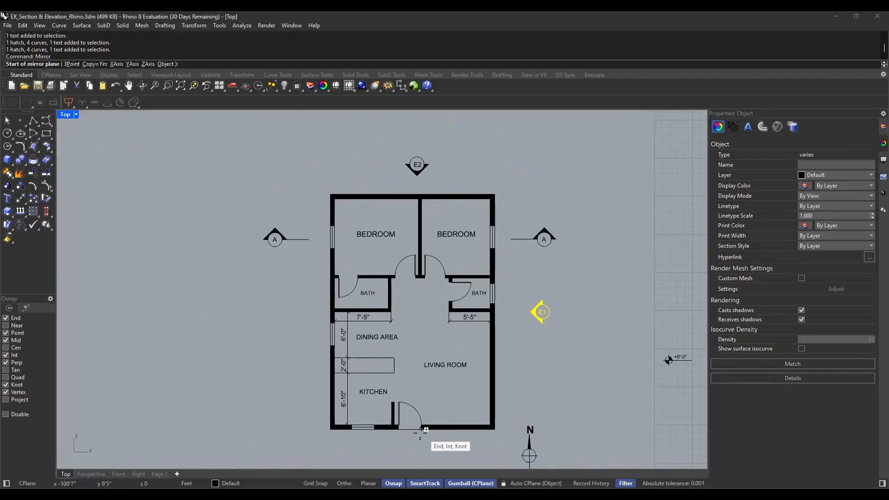
{"action": "left_click", "coordinate": [417, 198]}
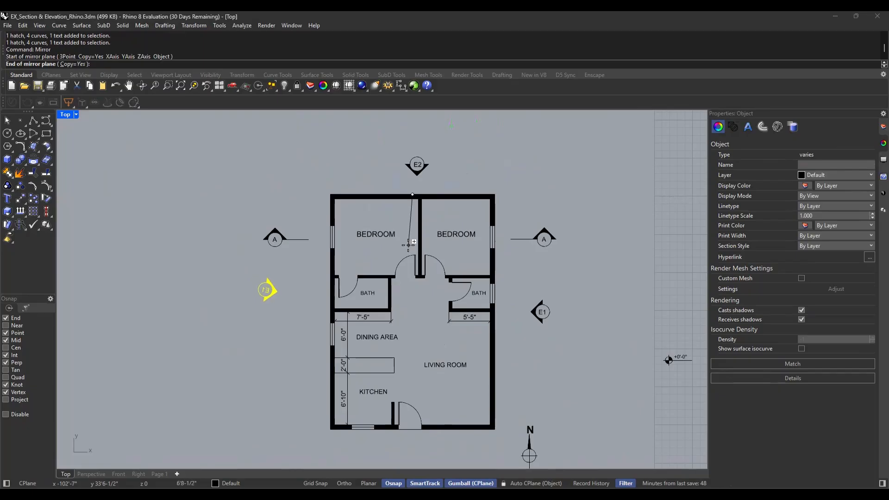
{"action": "key", "text": "F8"}
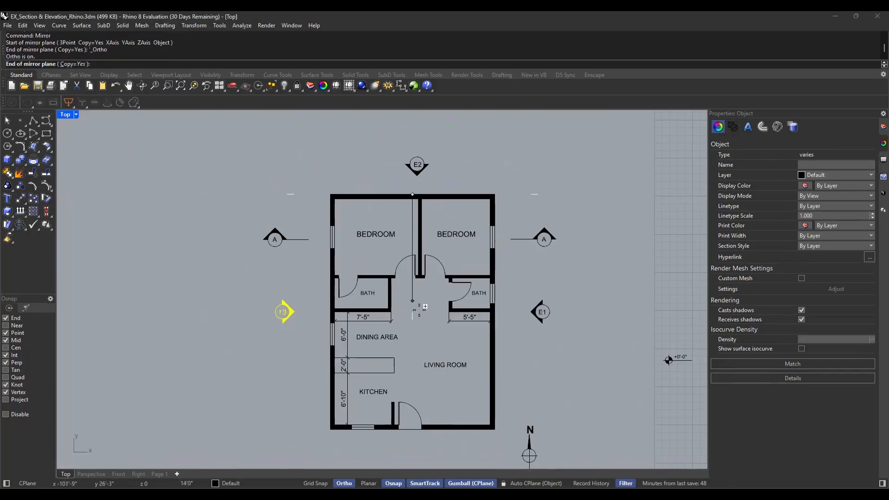
{"action": "left_click", "coordinate": [419, 341]}
Rotate the backward label inside the west marker so that it reads normally
{"action": "scroll", "coordinate": [272, 323], "scroll_direction": "up", "scroll_amount": 6}
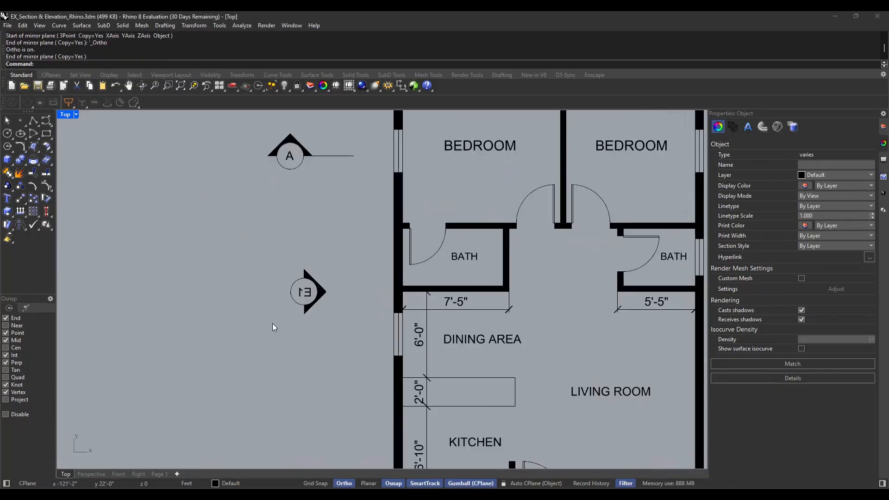
{"action": "key", "text": "Escape"}
{"action": "left_click", "coordinate": [304, 293]}
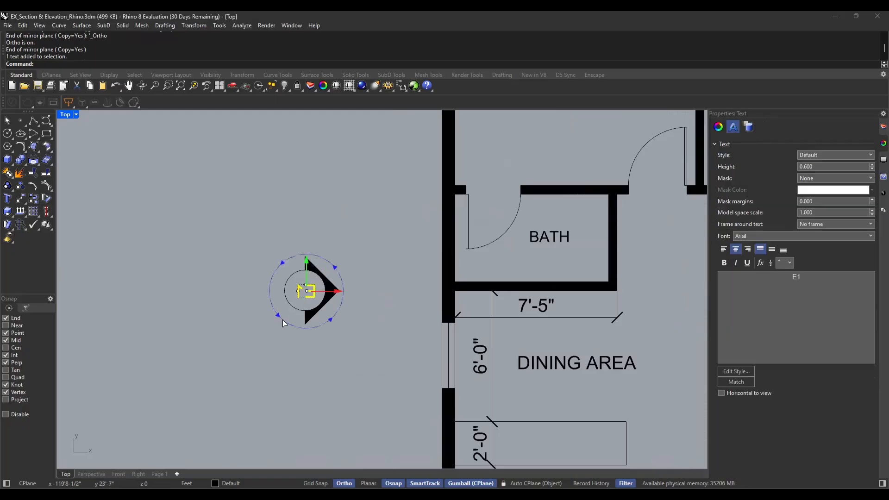
{"action": "left_click_drag", "start_coordinate": [279, 323], "coordinate": [226, 228]}
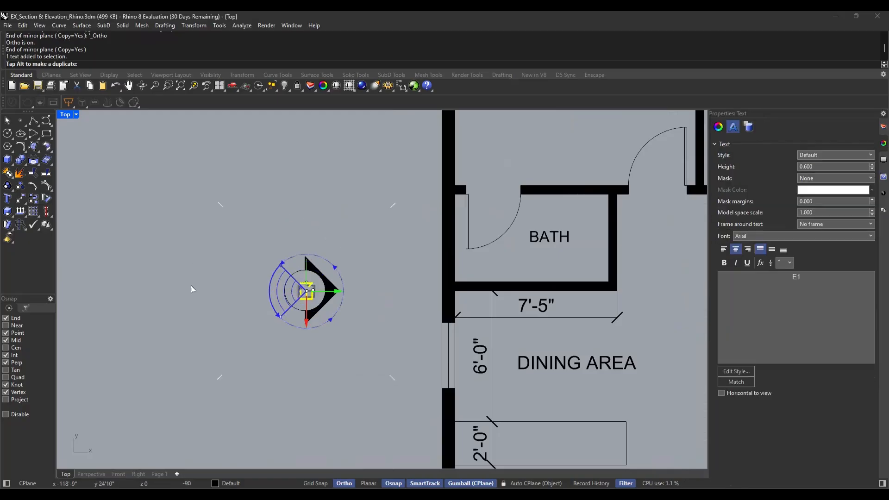
{"action": "left_click_drag", "start_coordinate": [191, 289], "coordinate": [190, 318]}
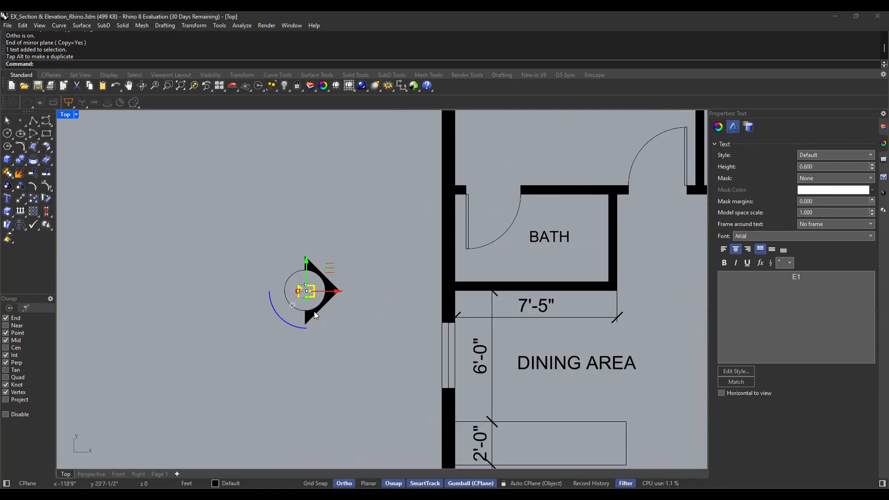
{"action": "double_click", "coordinate": [304, 293]}
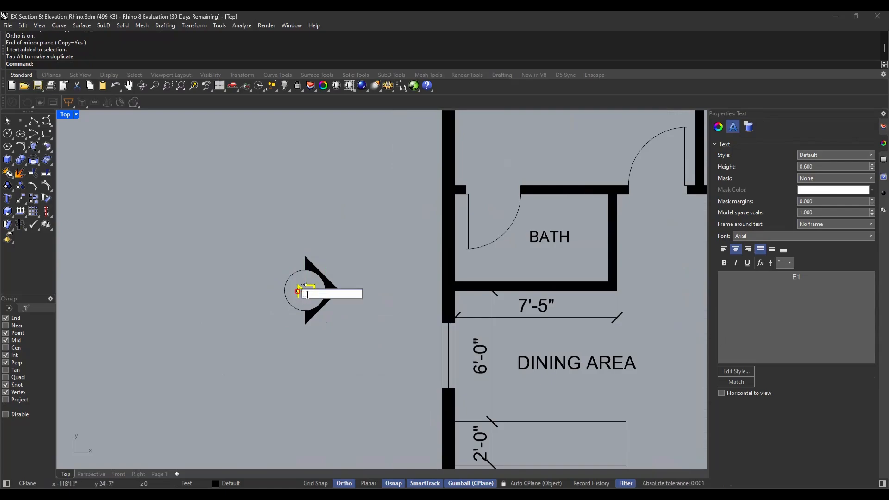
{"action": "left_click", "coordinate": [381, 351]}
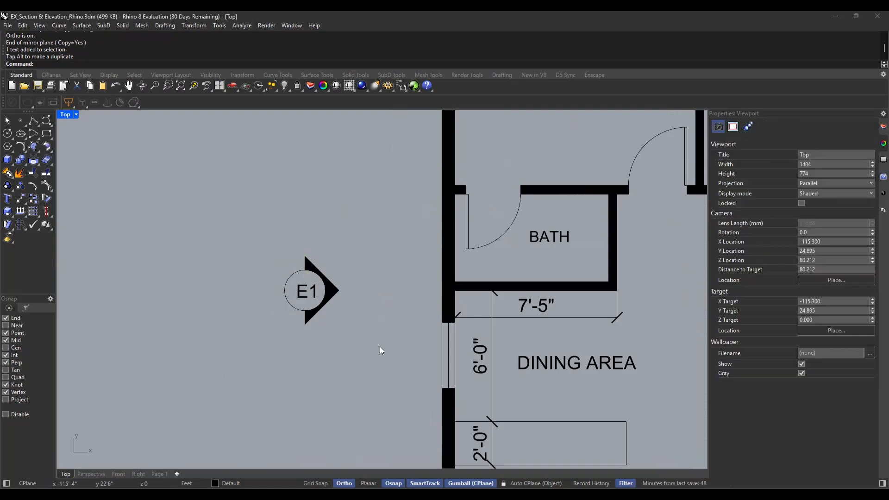
Change the west elevation marker's label text to E3
{"action": "double_click", "coordinate": [313, 296]}
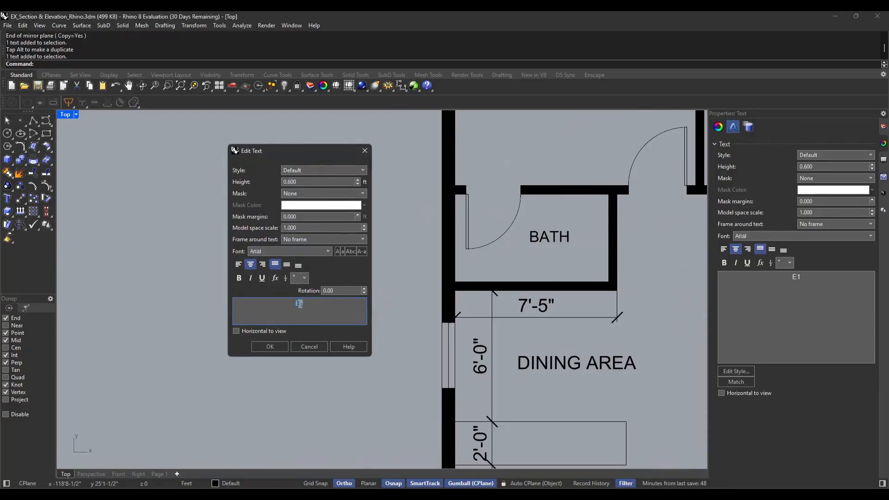
{"action": "key", "text": "BackSpace"}
{"action": "type", "text": "3"}
{"action": "left_click", "coordinate": [270, 347]}
Try to mirror the E2 marker south of the plan about a horizontal axis picked at an intersection on the east wall
{"action": "scroll", "coordinate": [319, 223], "scroll_direction": "down", "scroll_amount": 5}
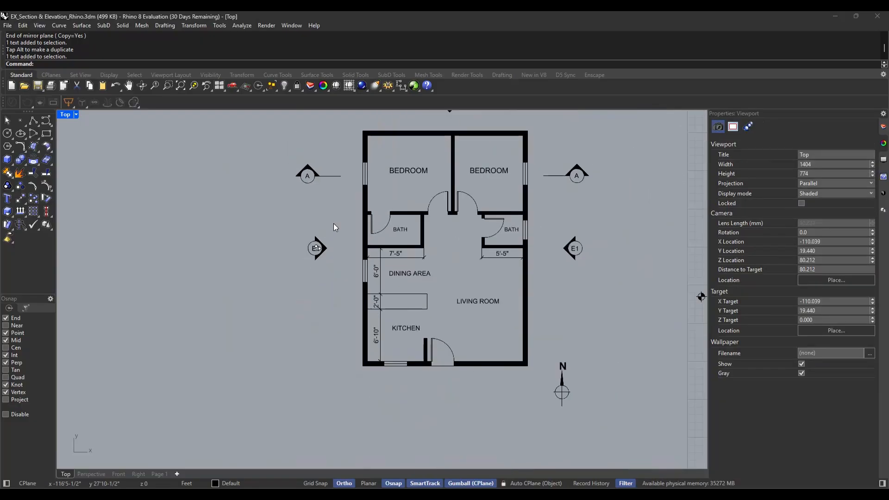
{"action": "right_click_drag", "start_coordinate": [511, 258], "coordinate": [499, 283]}
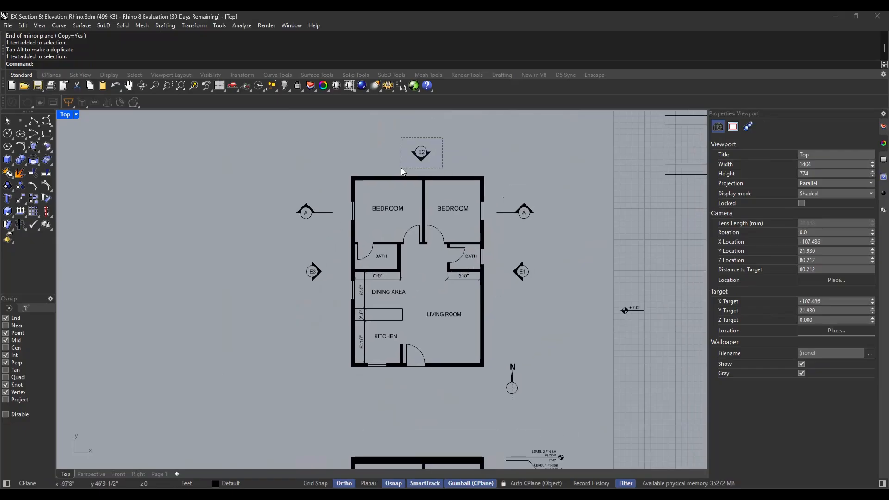
{"action": "left_click_drag", "start_coordinate": [401, 168], "coordinate": [401, 168]}
{"action": "type", "text": "M"}
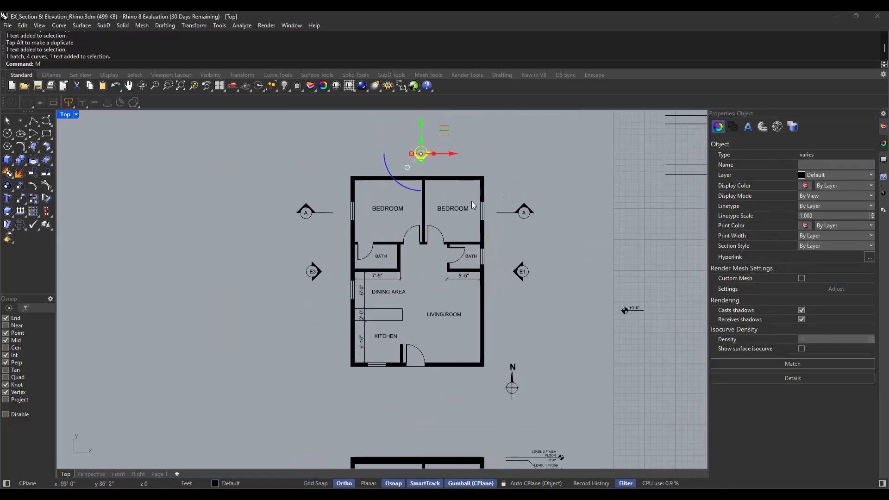
{"action": "type", "text": "irror"}
{"action": "key", "text": "Return"}
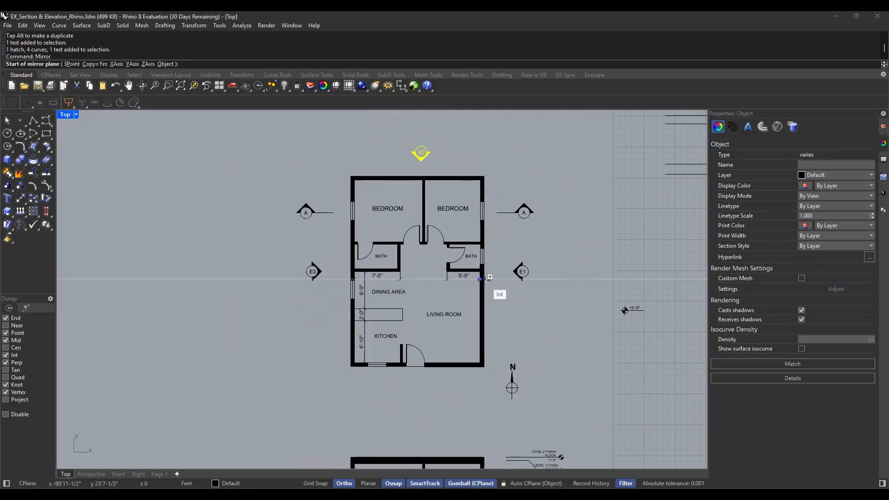
{"action": "left_click", "coordinate": [482, 278]}
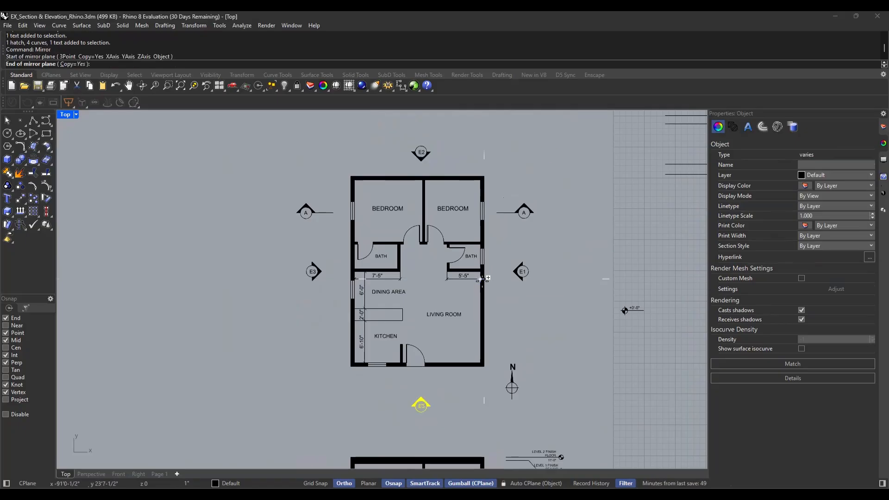
{"action": "left_click", "coordinate": [435, 274]}
Mirror a copy of the E2 marker south of the plan about a horizontal axis through the west wall's midpoint
{"action": "key", "text": "Return"}
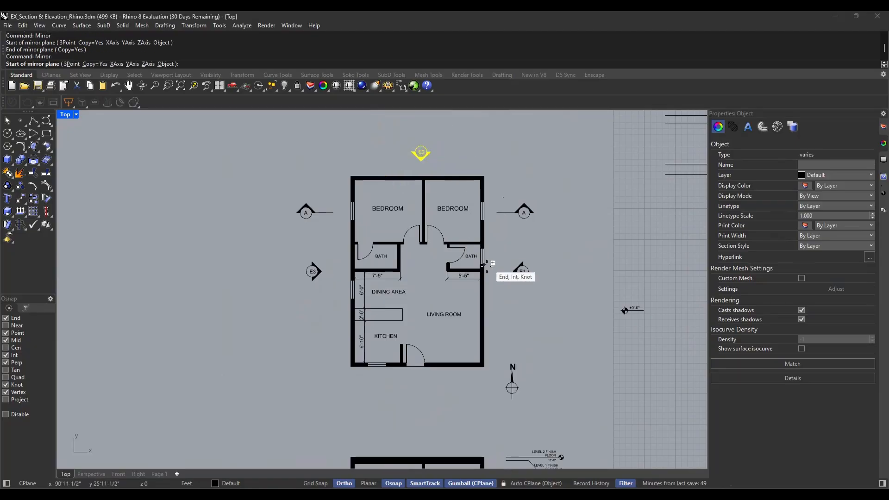
{"action": "left_click", "coordinate": [352, 271]}
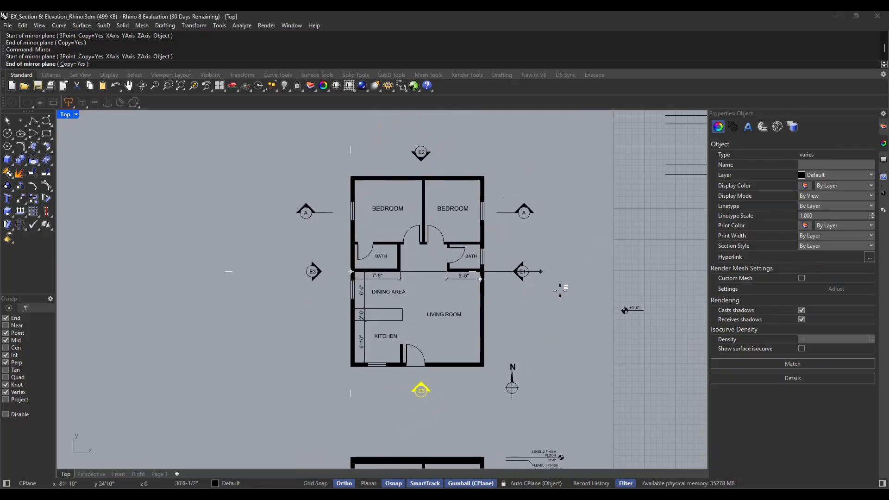
{"action": "left_click", "coordinate": [581, 268]}
{"action": "left_click", "coordinate": [484, 364]}
Rotate the mirrored label inside the south marker so that it reads normally
{"action": "scroll", "coordinate": [421, 412], "scroll_direction": "up", "scroll_amount": 4}
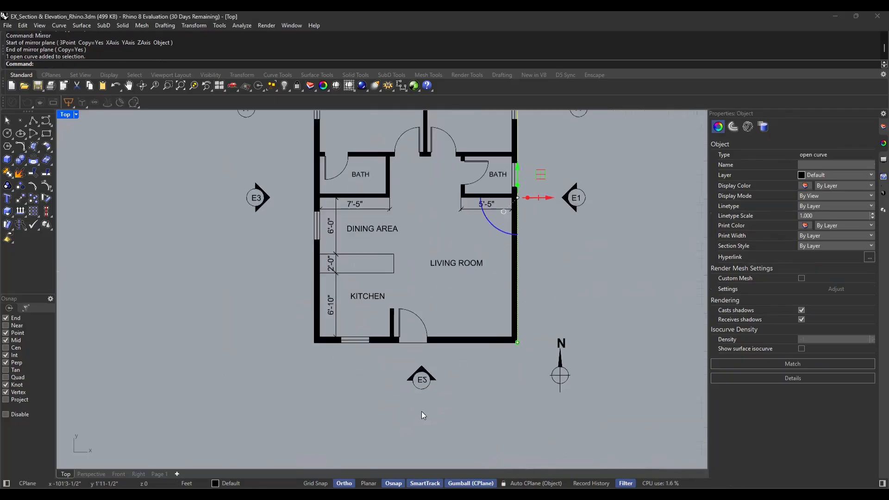
{"action": "scroll", "coordinate": [422, 393], "scroll_direction": "up", "scroll_amount": 3}
{"action": "left_click", "coordinate": [419, 369]}
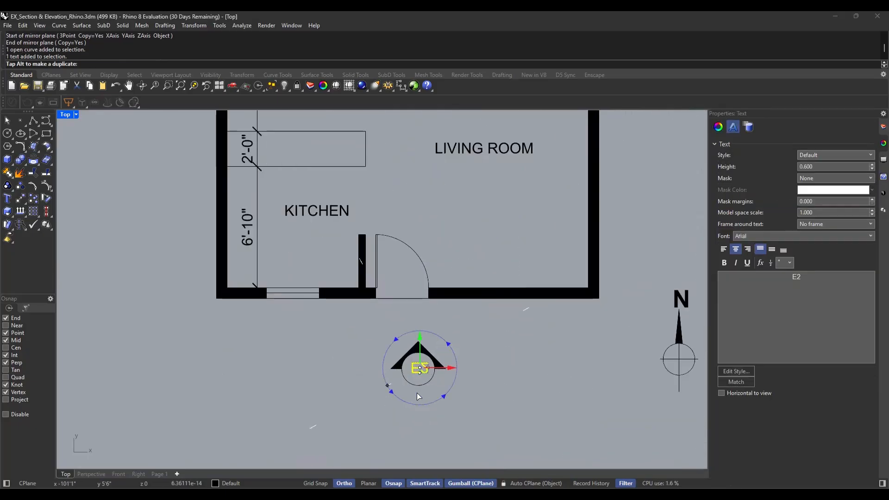
{"action": "mouse_move", "coordinate": [417, 393]}
{"action": "left_mouse_down"}
{"action": "mouse_move", "coordinate": [462, 372]}
{"action": "mouse_move", "coordinate": [469, 342]}
{"action": "mouse_move", "coordinate": [388, 325]}
{"action": "mouse_move", "coordinate": [351, 361]}
{"action": "mouse_move", "coordinate": [383, 327]}
{"action": "mouse_move", "coordinate": [471, 329]}
{"action": "mouse_move", "coordinate": [350, 399]}
{"action": "left_mouse_up"}
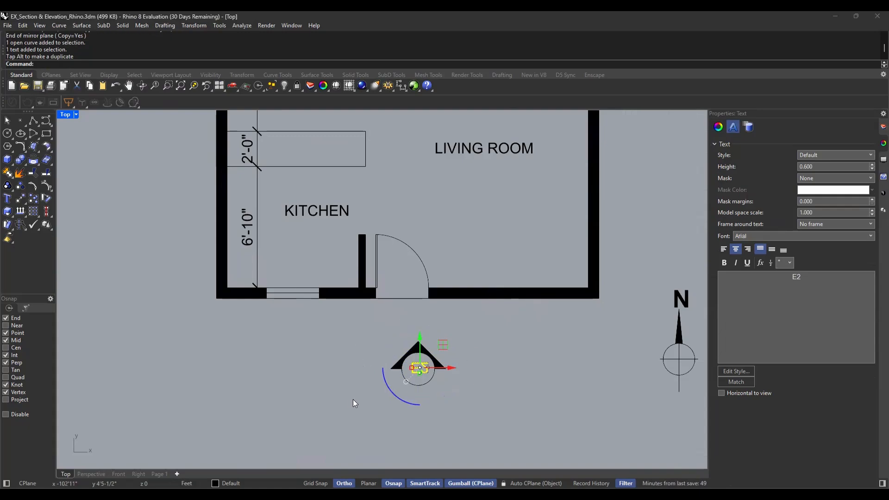
{"action": "left_click", "coordinate": [420, 373]}
{"action": "key", "text": "Return"}
{"action": "left_click", "coordinate": [482, 388]}
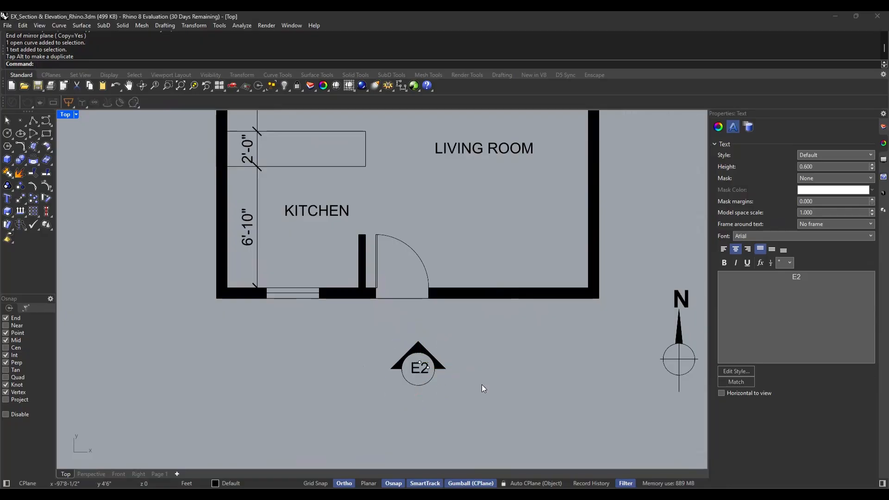
Change the south elevation marker's label text to E4
{"action": "scroll", "coordinate": [424, 368], "scroll_direction": "up", "scroll_amount": 5}
{"action": "left_click", "coordinate": [428, 365]}
{"action": "double_click", "coordinate": [426, 366]}
{"action": "left_click_drag", "start_coordinate": [308, 306], "coordinate": [300, 304]}
{"action": "type", "text": "4"}
{"action": "left_click", "coordinate": [414, 338]}
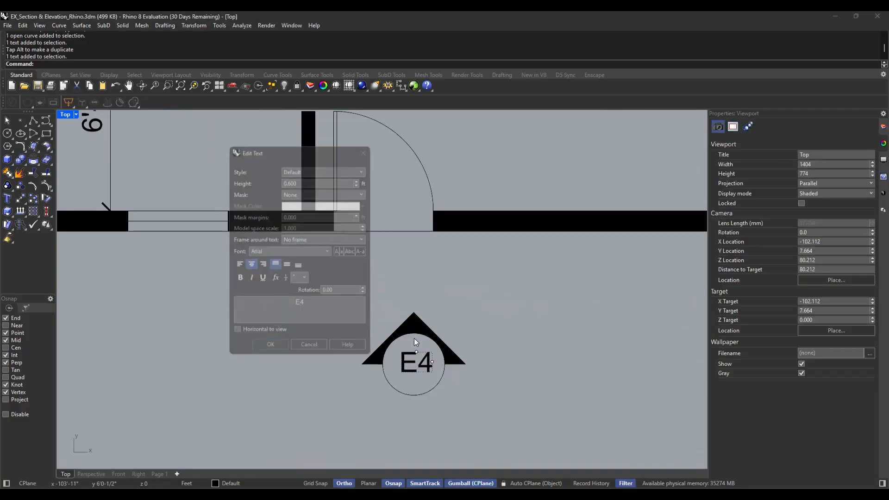
{"action": "scroll", "coordinate": [308, 381], "scroll_direction": "down", "scroll_amount": 14}
{"action": "right_click_drag", "start_coordinate": [483, 293], "coordinate": [506, 336]}
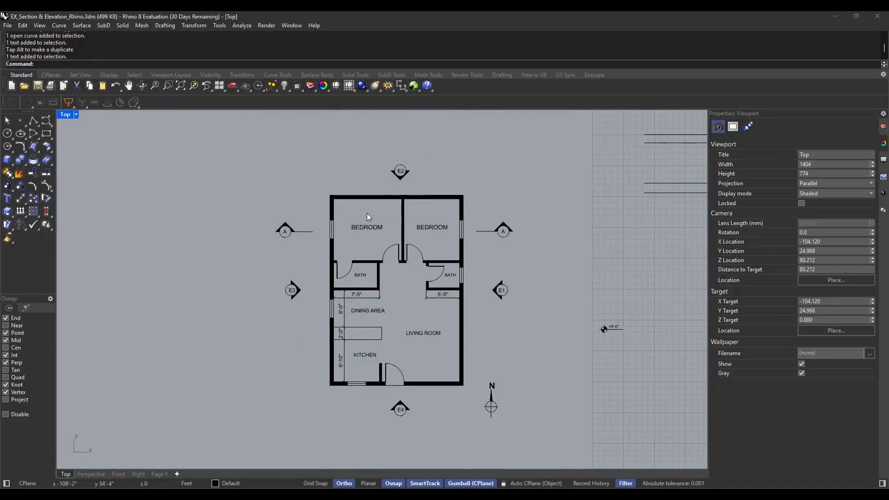
{"action": "right_click_drag", "start_coordinate": [564, 348], "coordinate": [546, 306]}
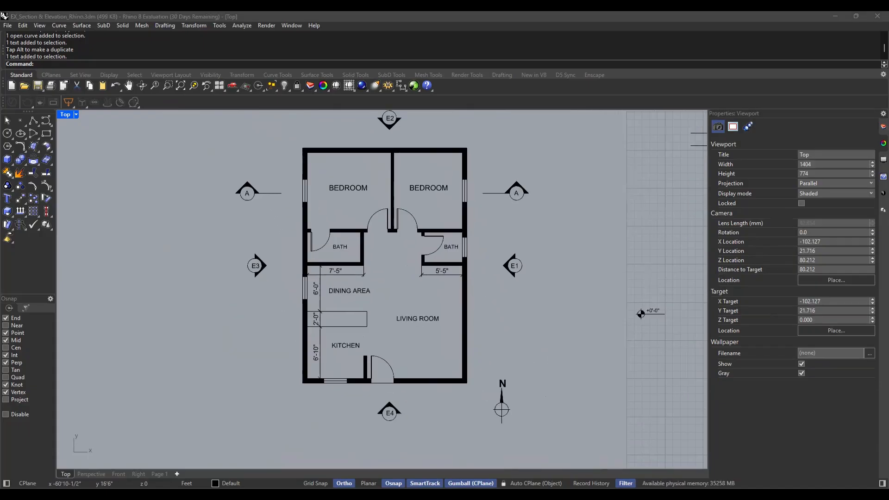
{"action": "scroll", "coordinate": [546, 423], "scroll_direction": "up", "scroll_amount": 2}
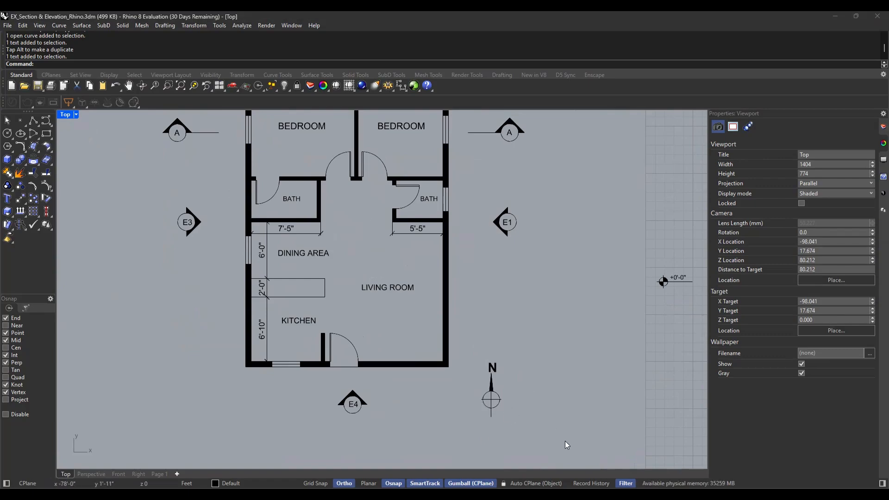
{"action": "scroll", "coordinate": [529, 403], "scroll_direction": "down", "scroll_amount": 1}
{"action": "right_click_drag", "start_coordinate": [571, 268], "coordinate": [562, 279]}
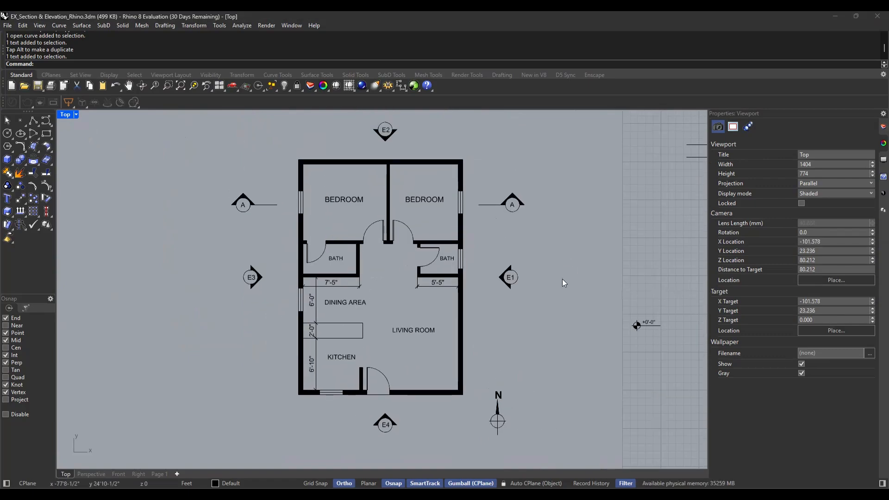
Review the placement and orientation of elevation markers E1 to E4 and the section A markers around the floor plan
{"action": "scroll", "coordinate": [554, 302], "scroll_direction": "down", "scroll_amount": 1}
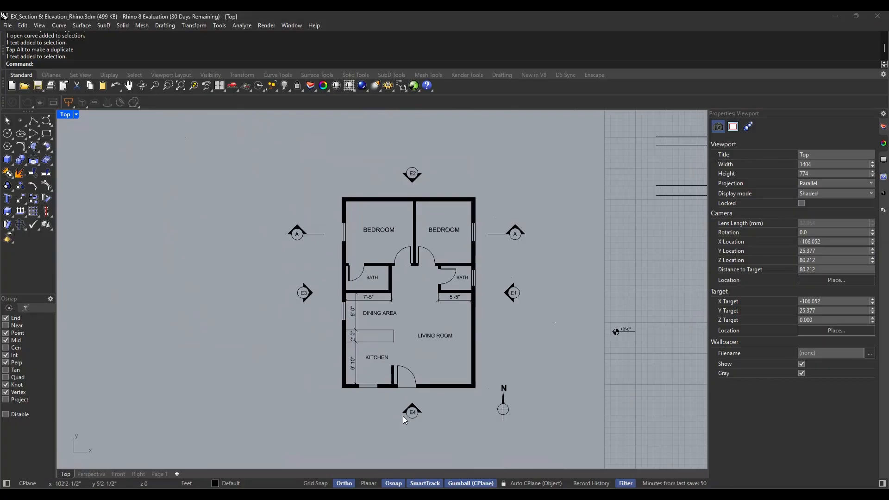
{"action": "right_click_drag", "start_coordinate": [542, 336], "coordinate": [559, 314]}
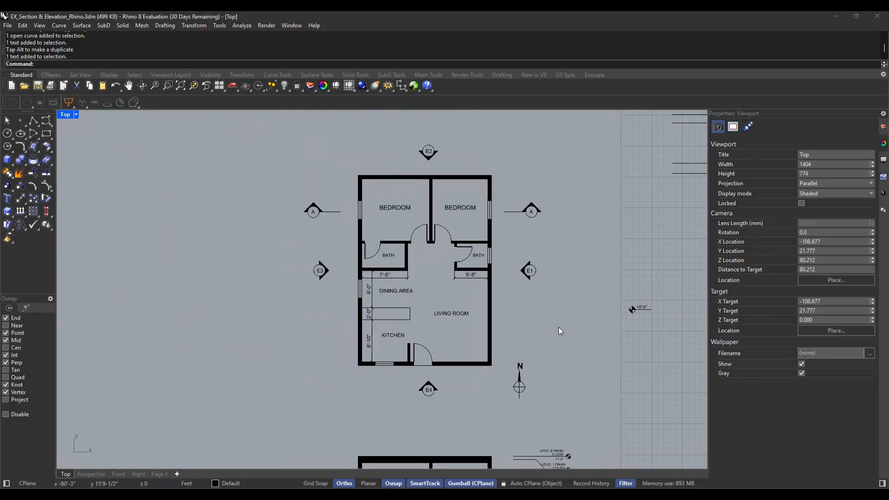
{"action": "right_click_drag", "start_coordinate": [563, 356], "coordinate": [591, 353]}
{"action": "scroll", "coordinate": [525, 412], "scroll_direction": "up", "scroll_amount": 1}
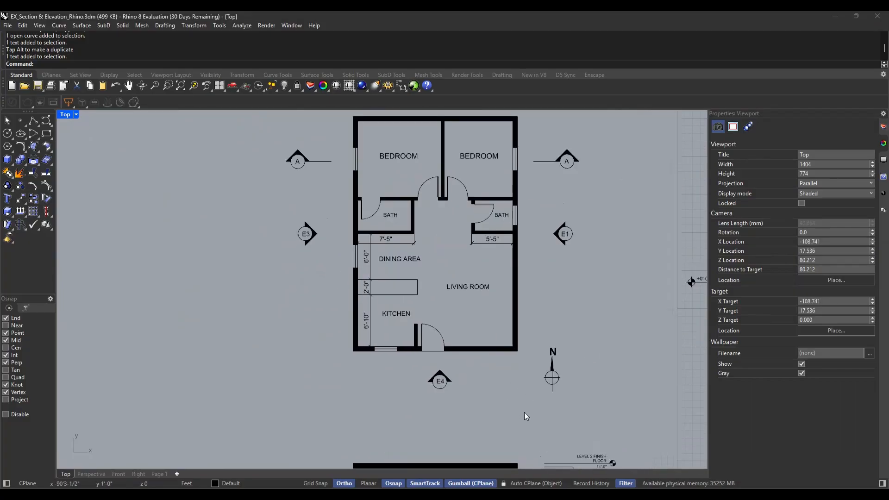
{"action": "right_click_drag", "start_coordinate": [524, 378], "coordinate": [521, 386]}
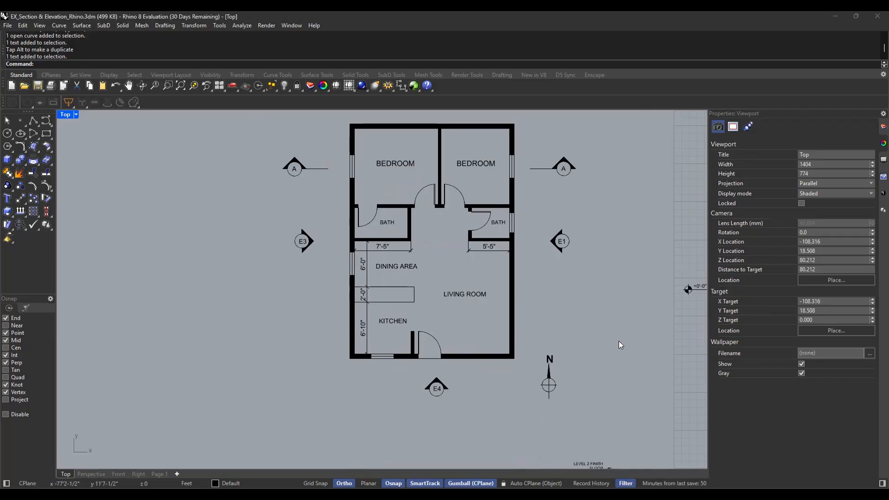
{"action": "right_click_drag", "start_coordinate": [618, 341], "coordinate": [594, 369]}
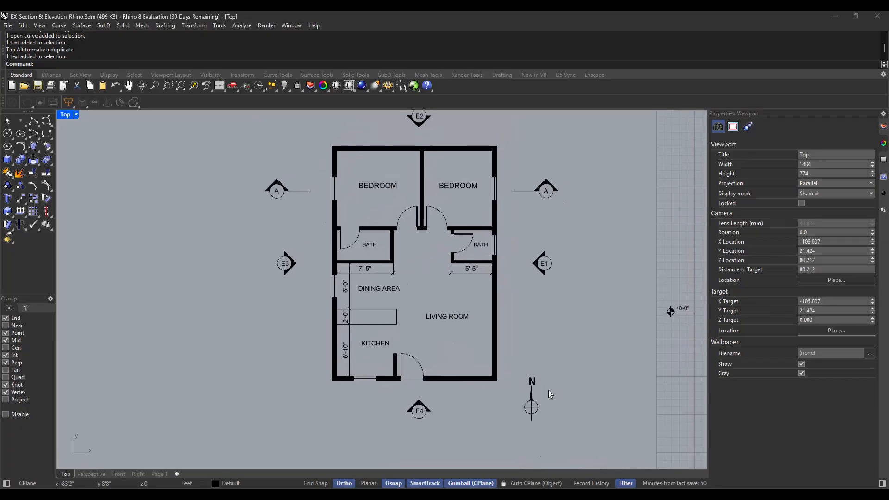
{"action": "scroll", "coordinate": [540, 393], "scroll_direction": "down", "scroll_amount": 2}
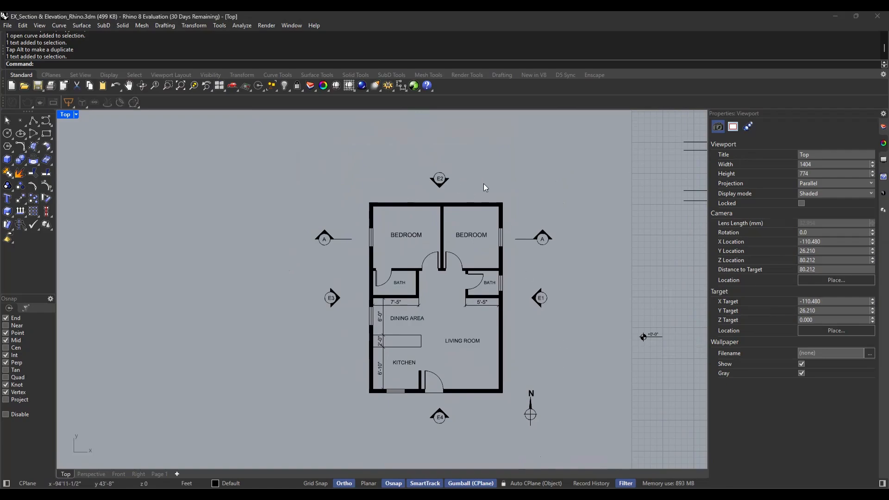
{"action": "right_click_drag", "start_coordinate": [453, 421], "coordinate": [459, 376]}
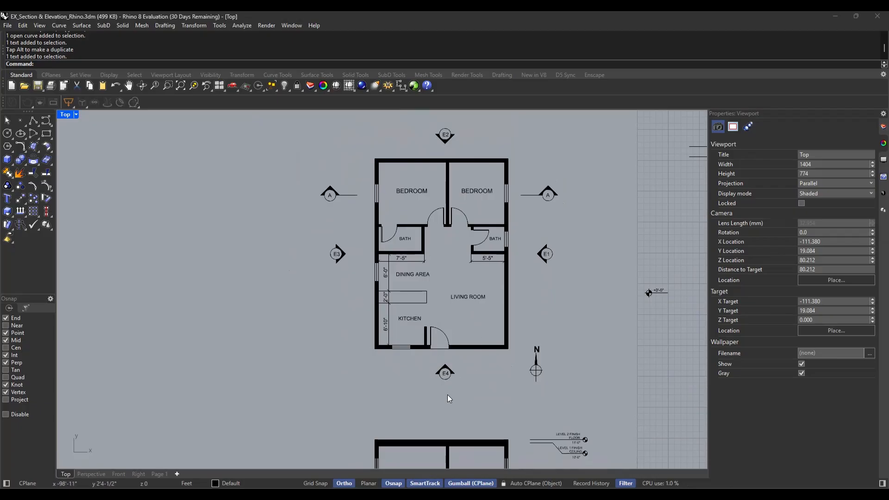
{"action": "right_click_drag", "start_coordinate": [573, 306], "coordinate": [559, 322]}
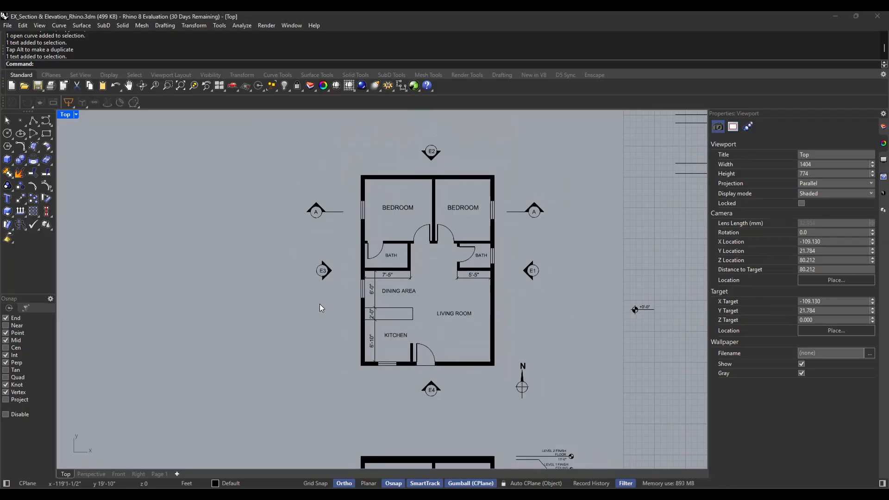
{"action": "scroll", "coordinate": [443, 432], "scroll_direction": "up", "scroll_amount": 4}
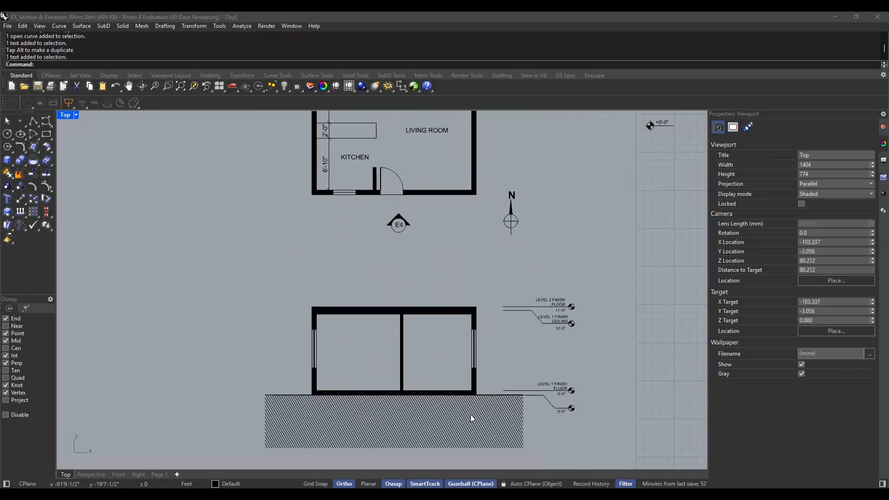
{"action": "scroll", "coordinate": [470, 415], "scroll_direction": "down", "scroll_amount": 4}
{"action": "right_click_drag", "start_coordinate": [595, 294], "coordinate": [587, 305]}
{"action": "right_click_drag", "start_coordinate": [498, 240], "coordinate": [494, 282]}
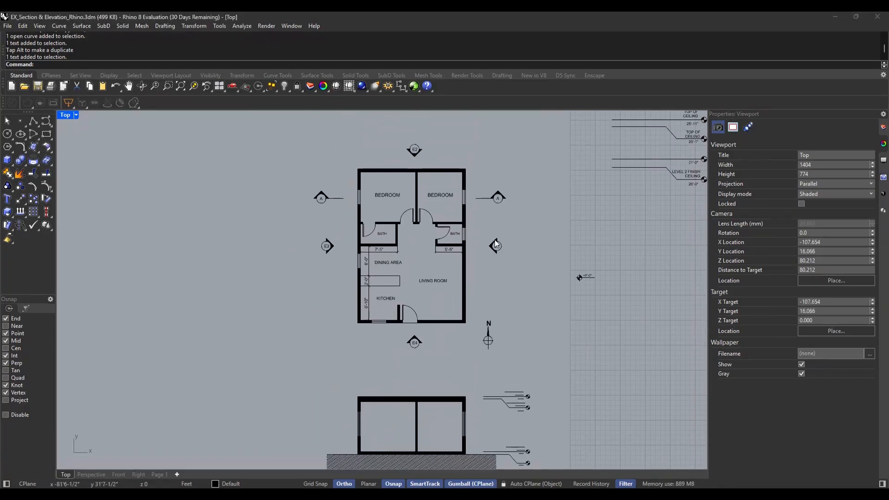